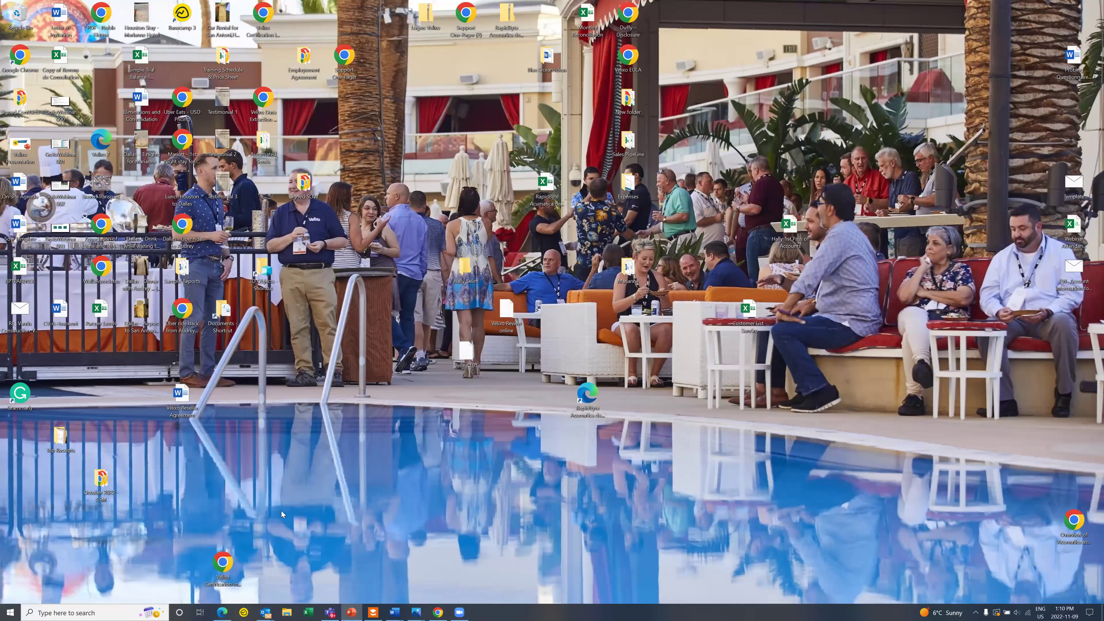
Step: Restore the Edge browser window from the taskbar
click(222, 612)
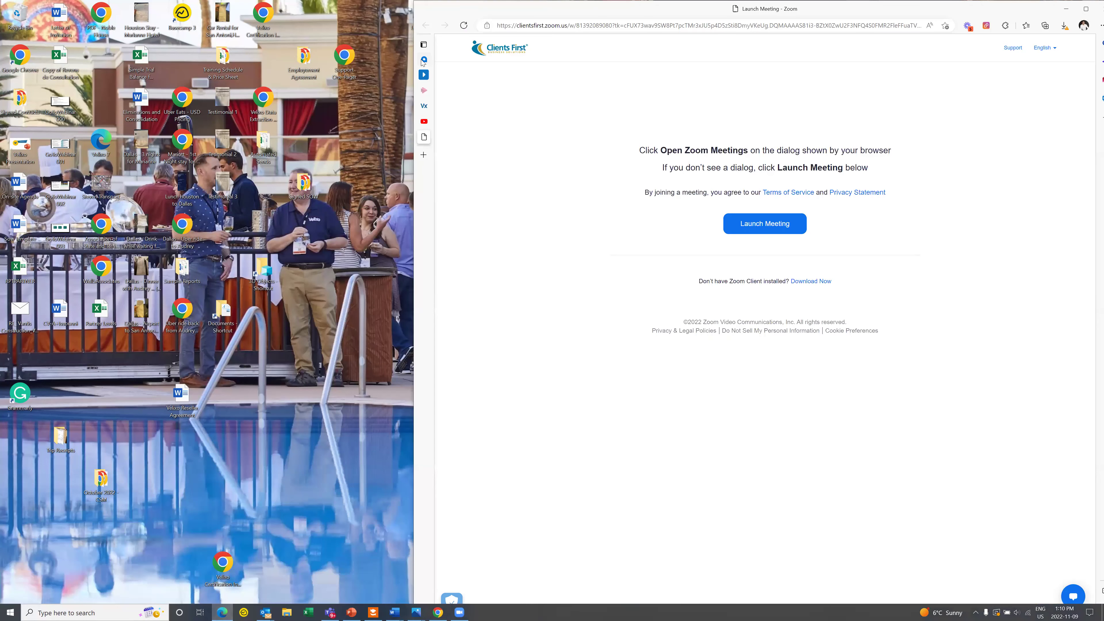
Step: Switch to the Velixo installation help article and maximize the browser
click(424, 60)
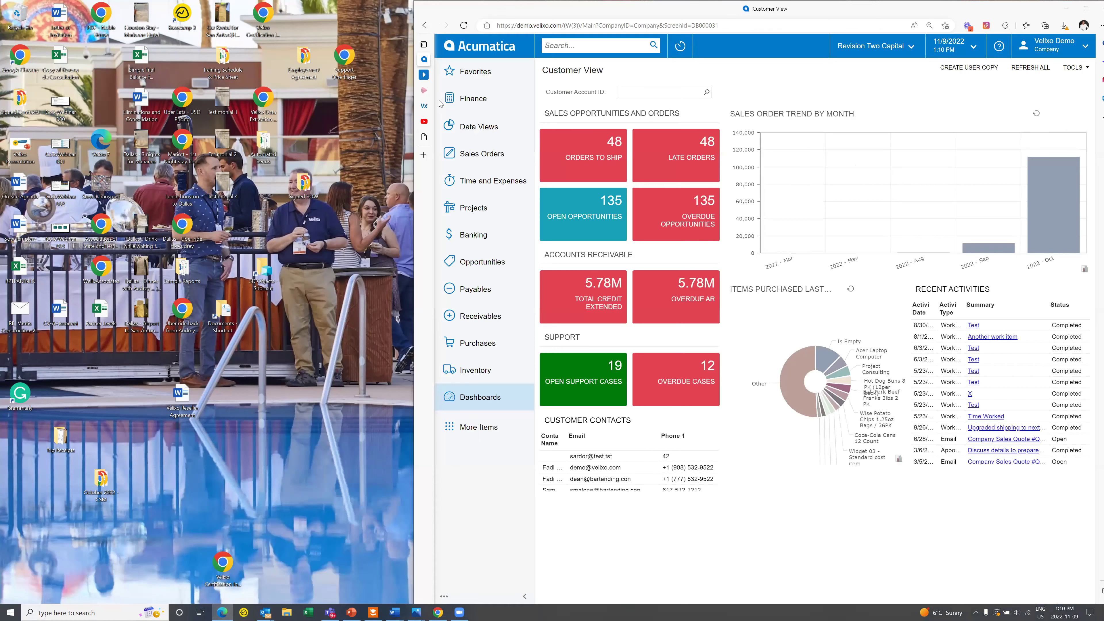
click(424, 106)
drag(871, 11, 796, 16)
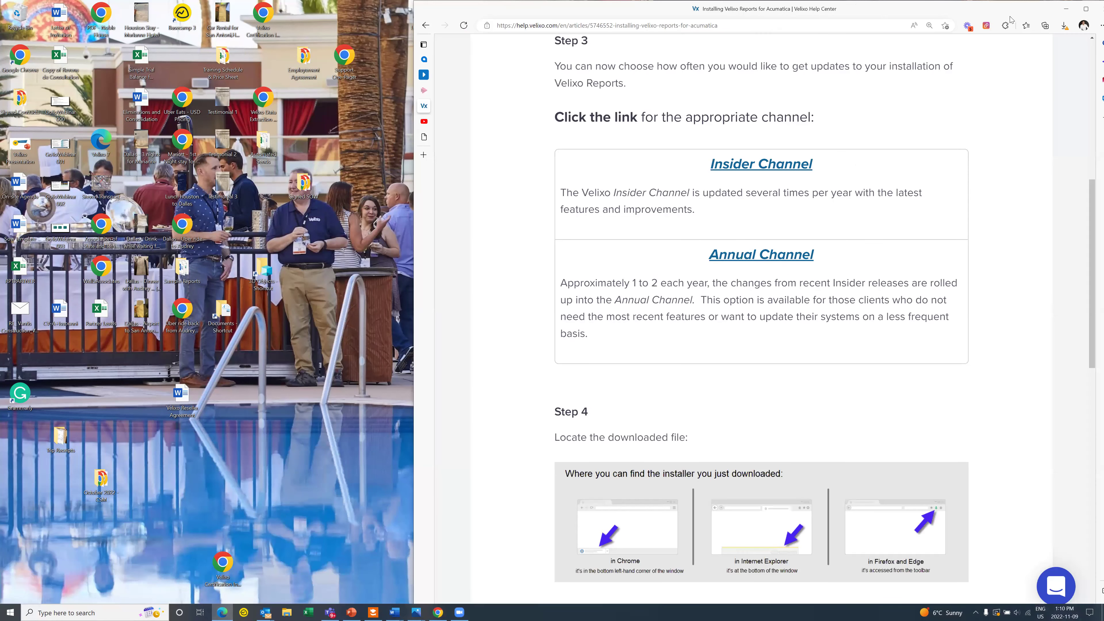
click(1010, 16)
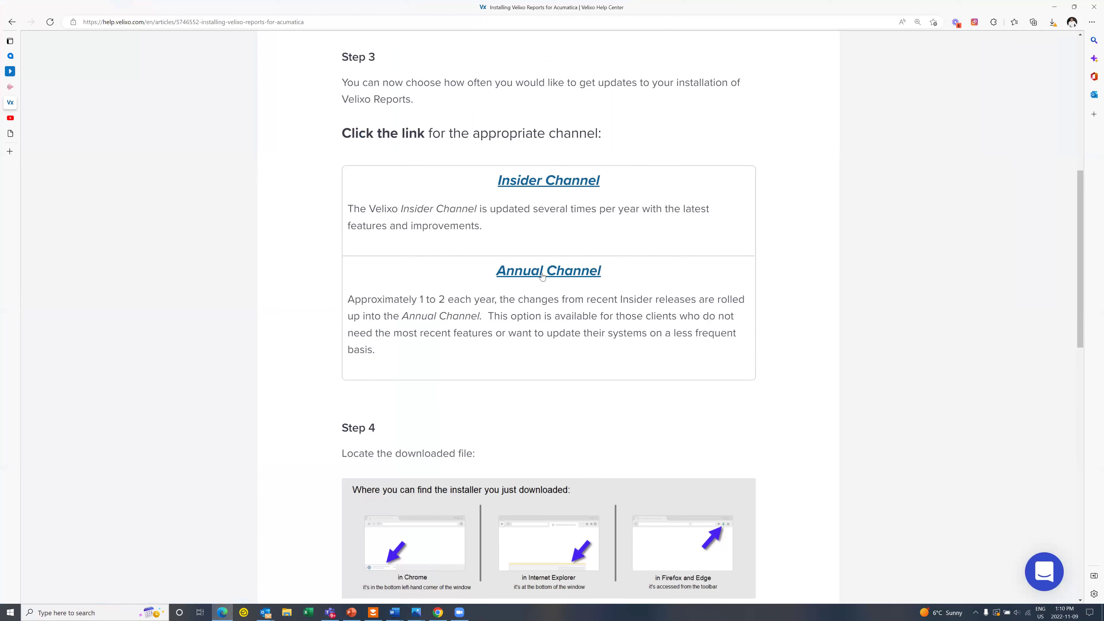
Step: Download the Annual Channel Velixo installer and run it
click(543, 275)
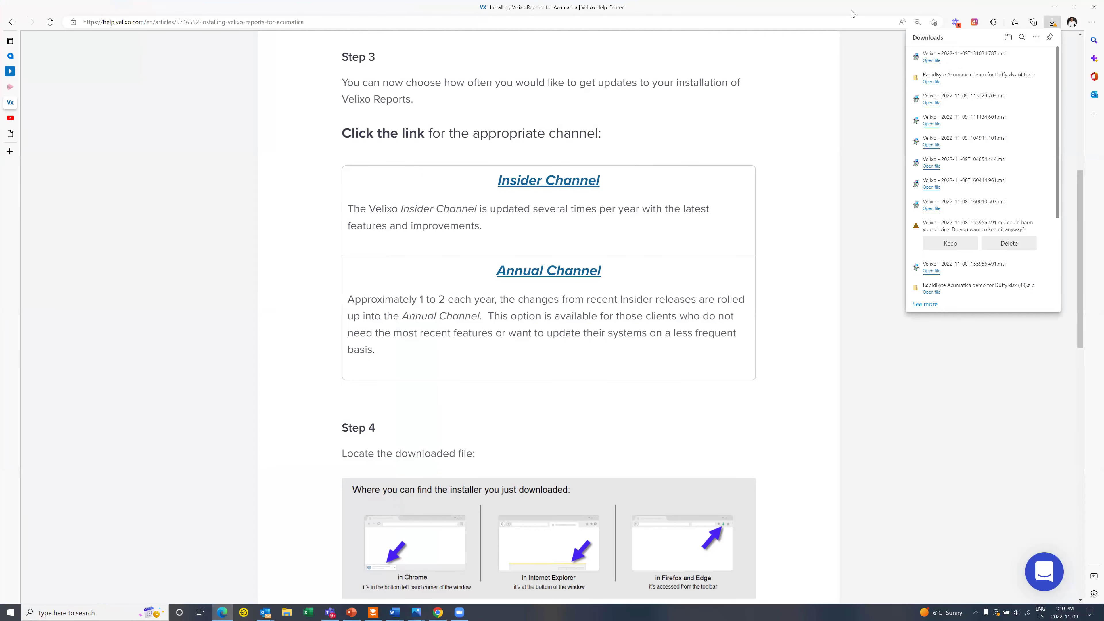
click(931, 60)
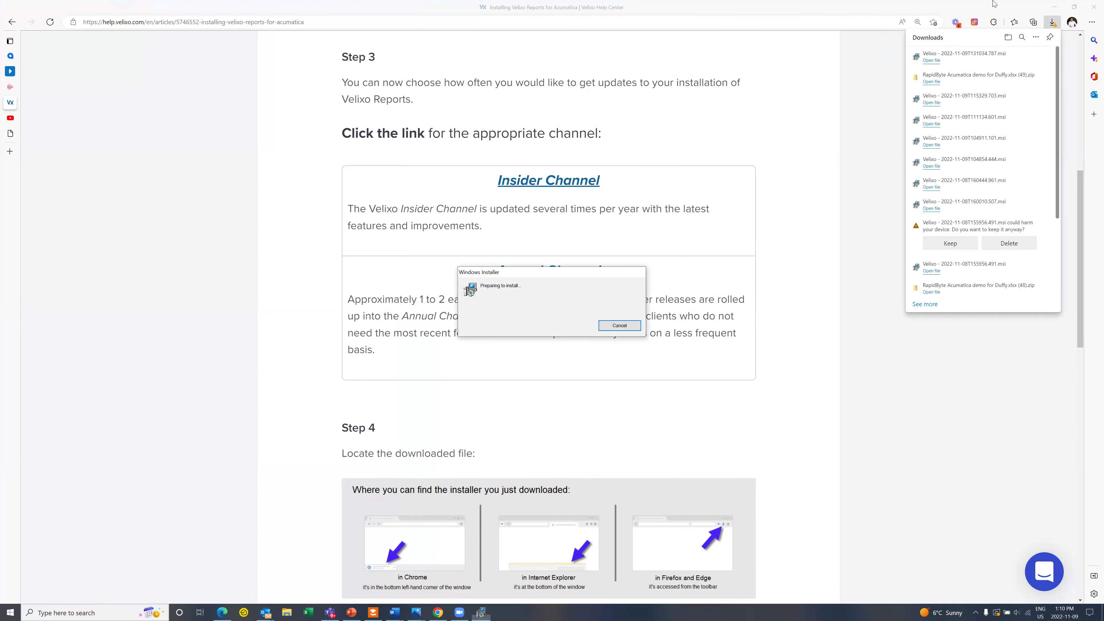
click(1055, 8)
Step: Accept the license, install Velixo for Excel and Acumatica 7.0.413.59578, and finish setup
click(455, 339)
click(587, 375)
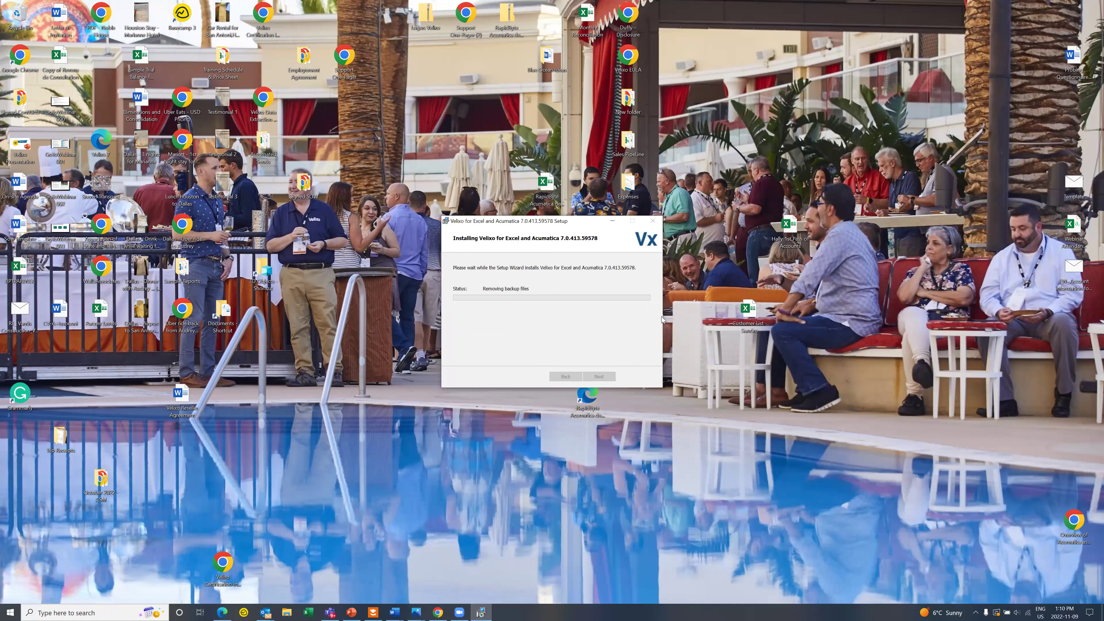
click(606, 377)
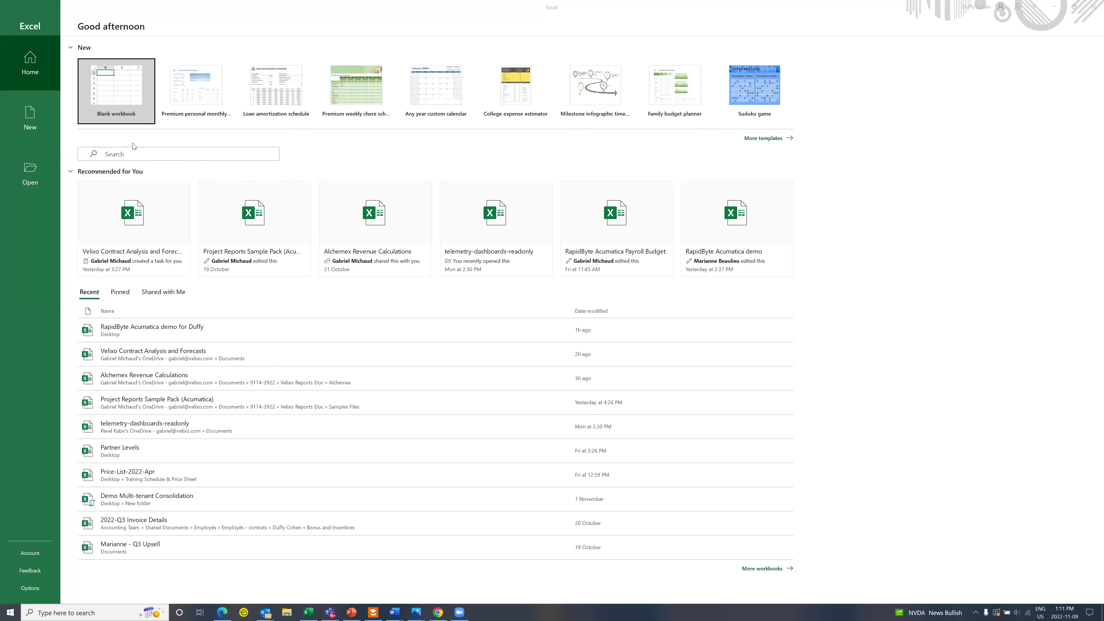
Step: Create a blank workbook, zoom in, select A7 and open Velixo's Connection Manager
click(127, 102)
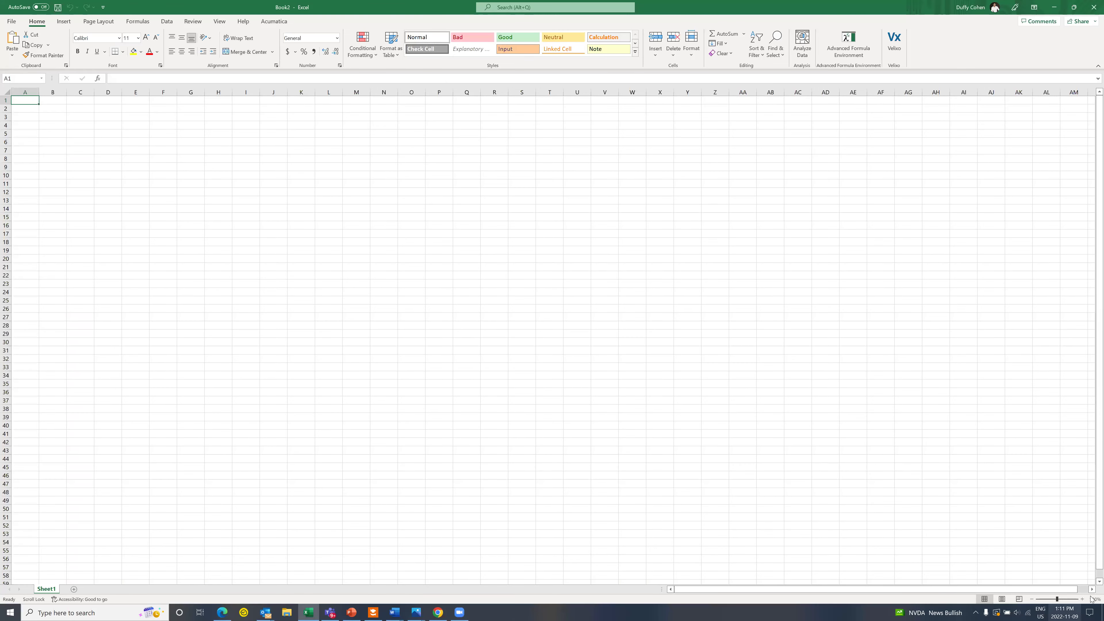
click(1082, 600)
click(1082, 599)
click(1082, 599)
click(1082, 599)
click(1082, 599)
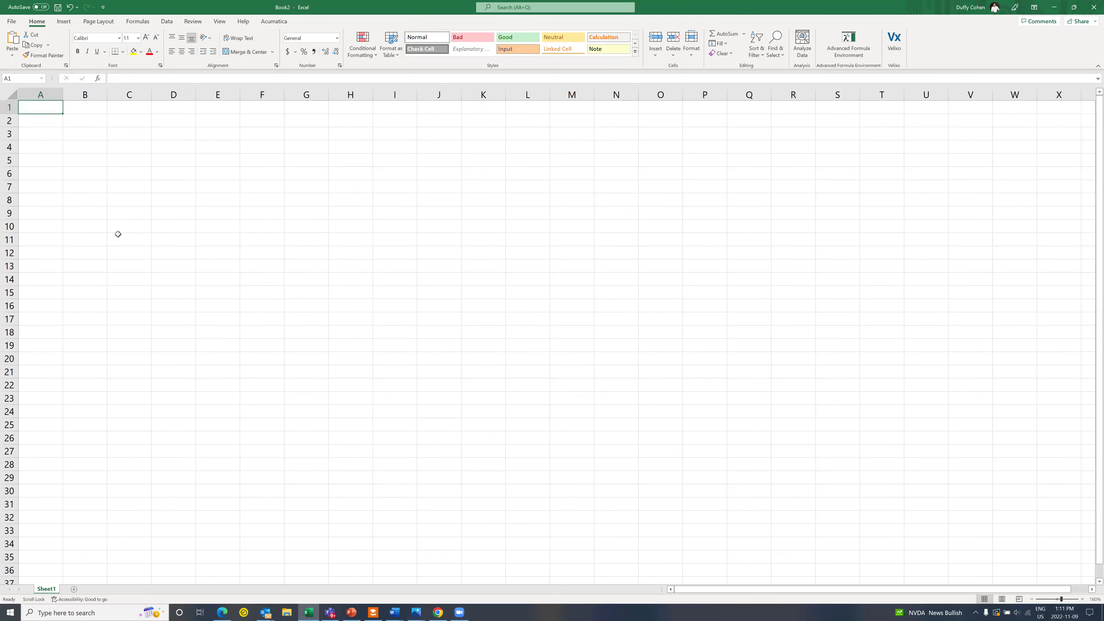
click(275, 22)
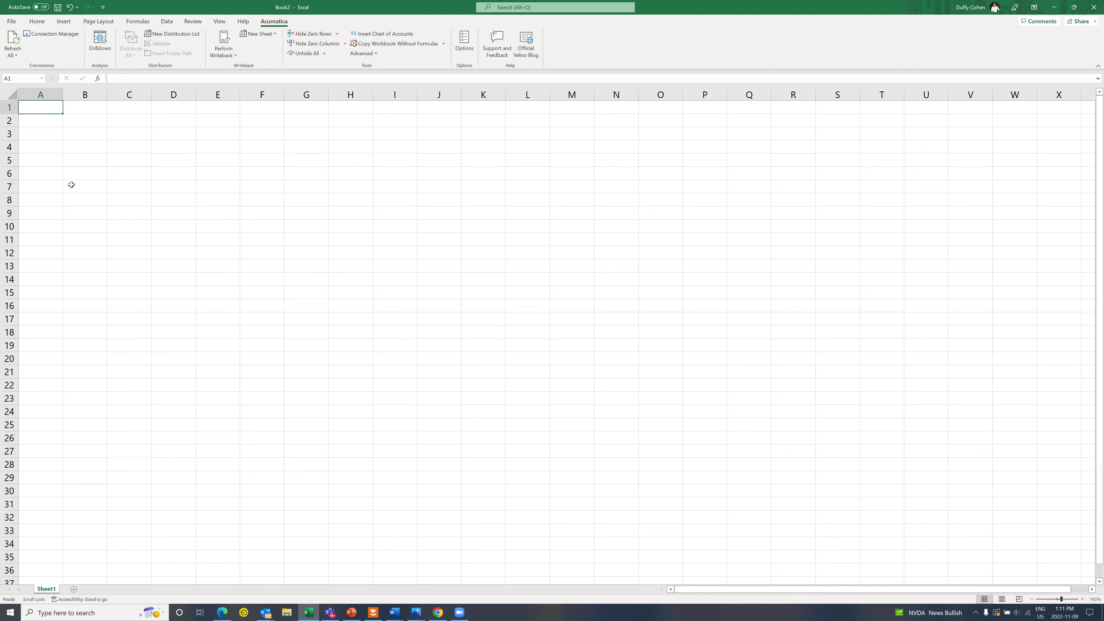
click(41, 191)
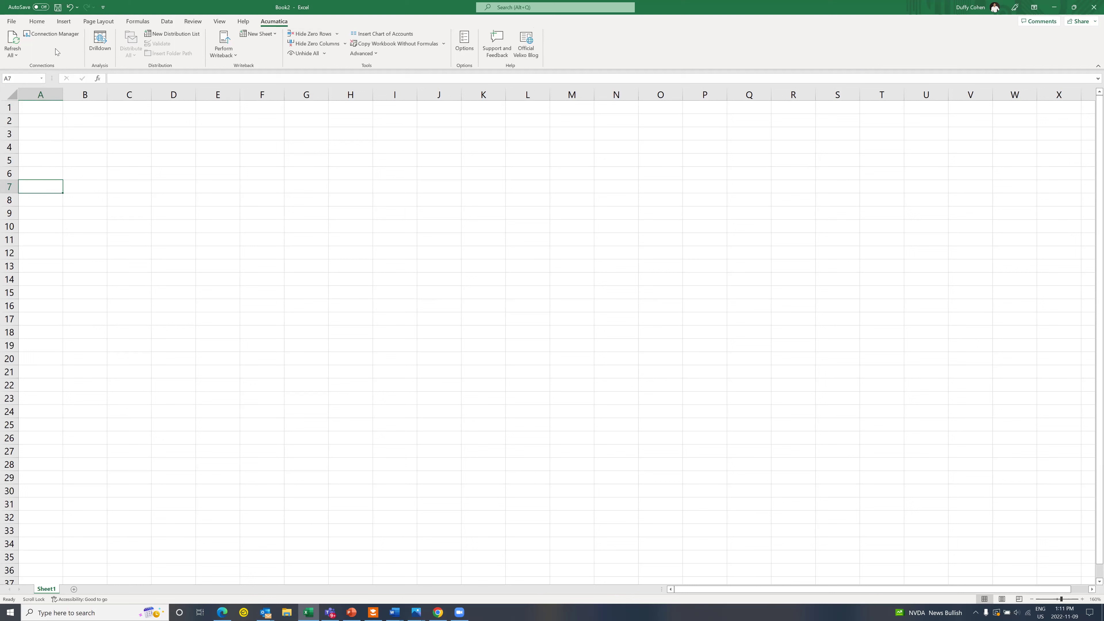
click(53, 36)
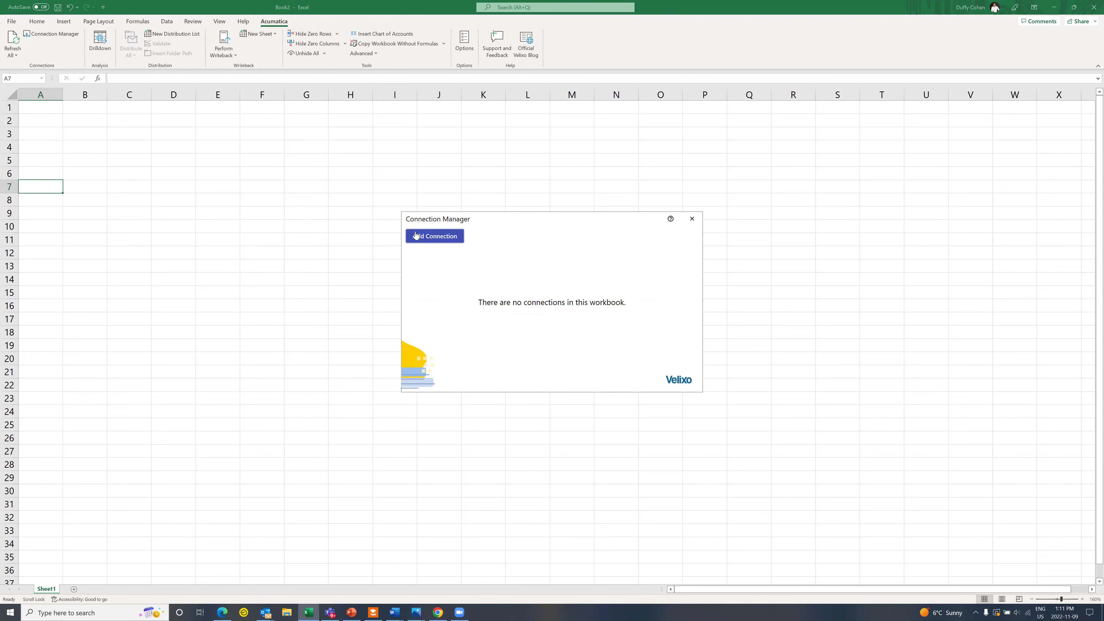
click(425, 236)
text(demo)
key(Tab)
text(https://demo)
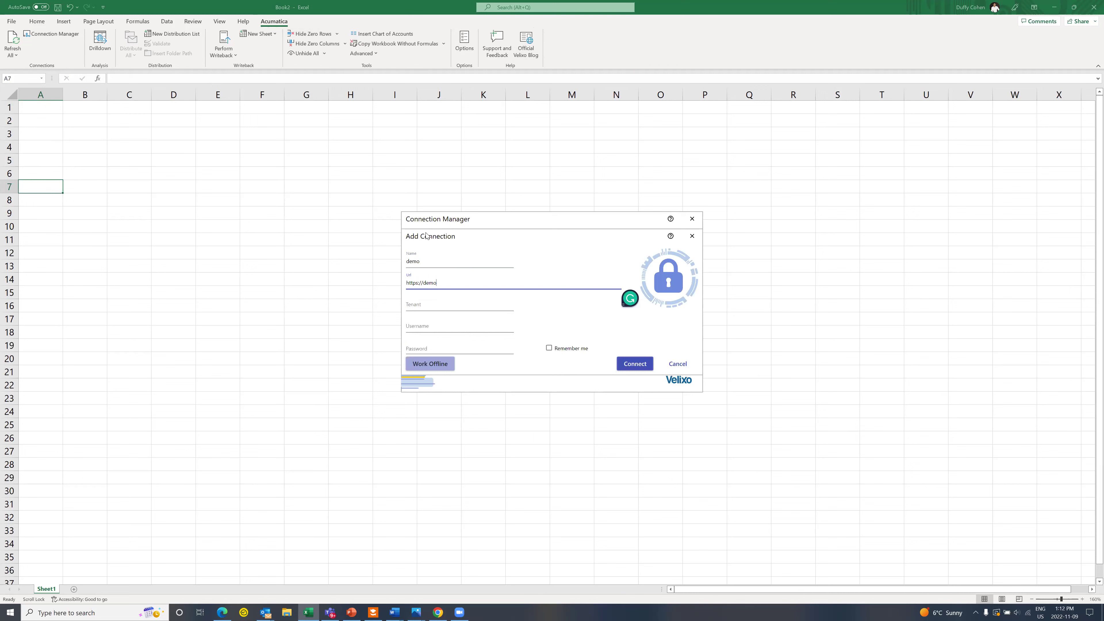
text(.velixo.com)
key(Tab)
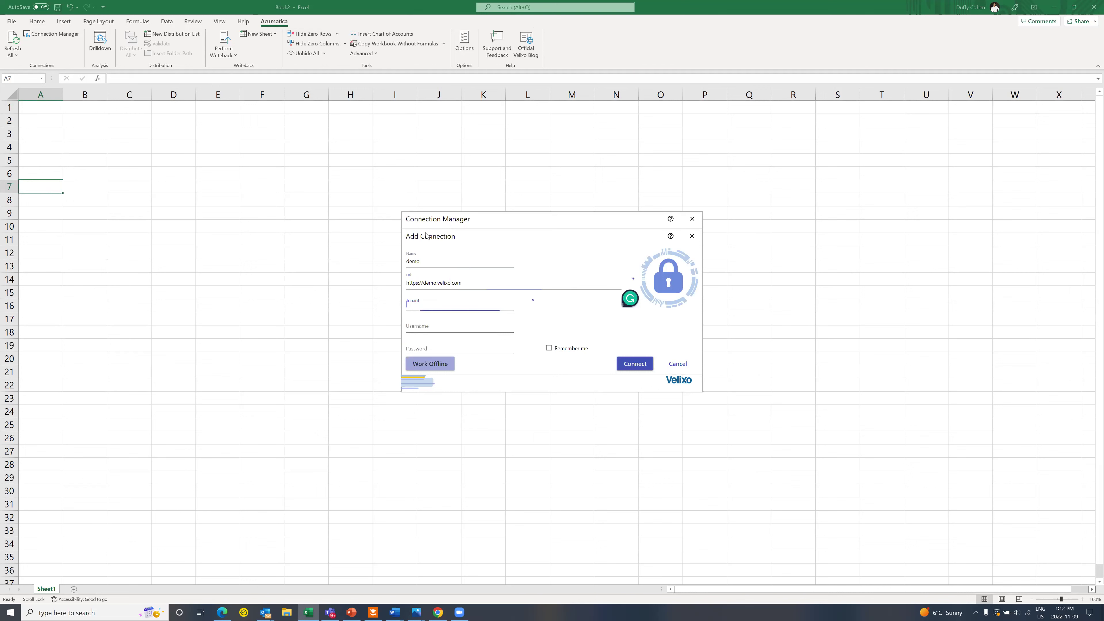
text(company)
key(Tab)
text(demo)
key(Tab)
text(dem)
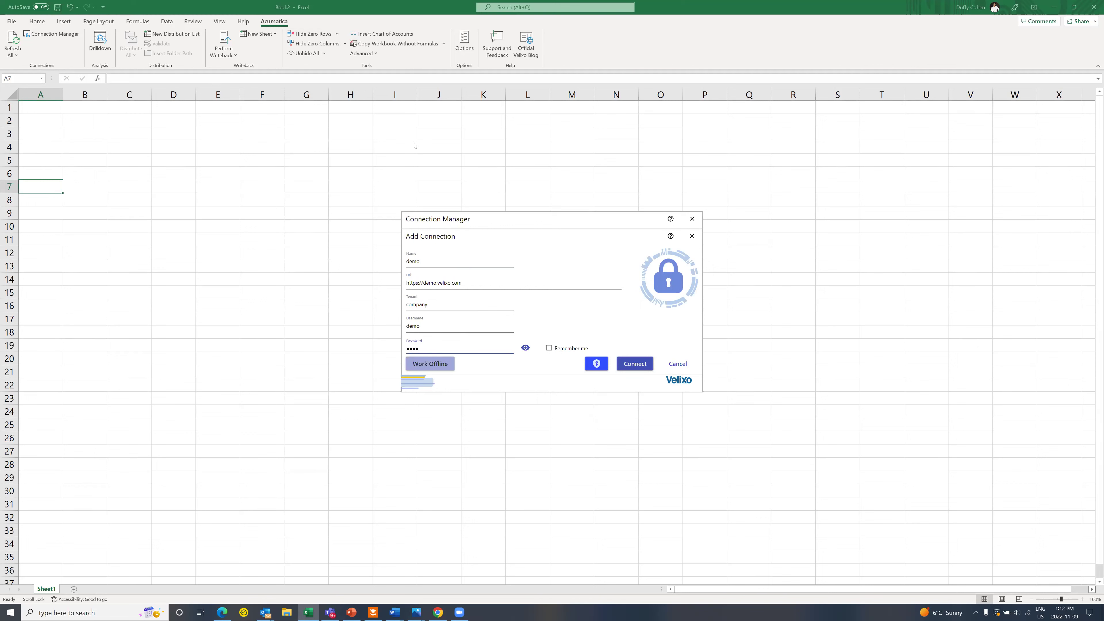
Step: Connect the demo connection, discard an extra blank connection, and close Connection Manager
double_click(436, 263)
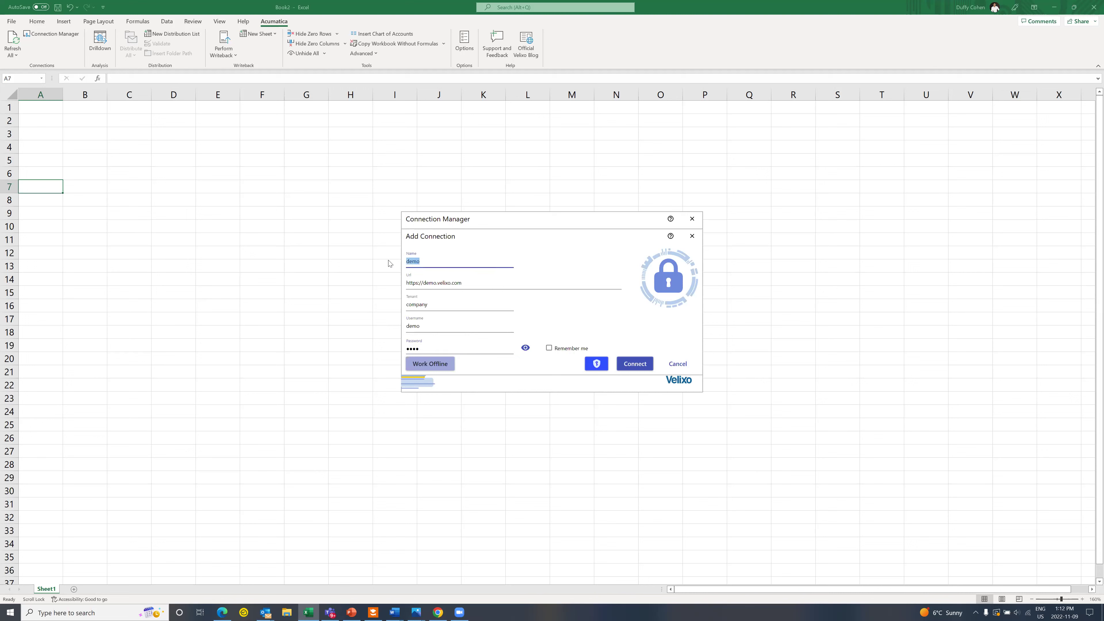
click(435, 262)
drag(433, 262, 395, 266)
click(636, 365)
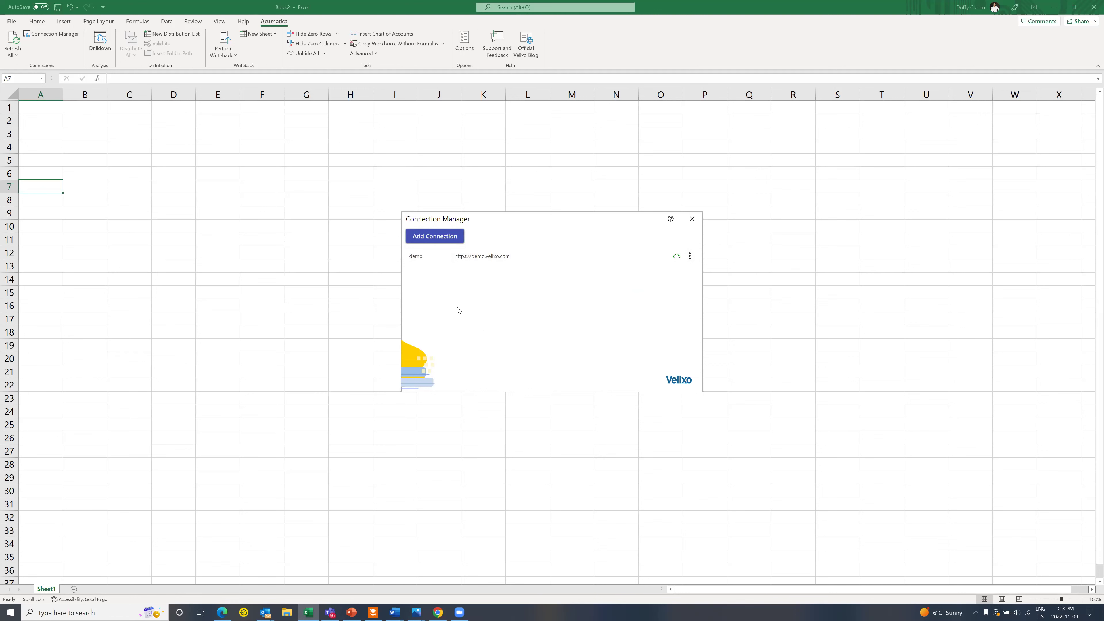
click(429, 237)
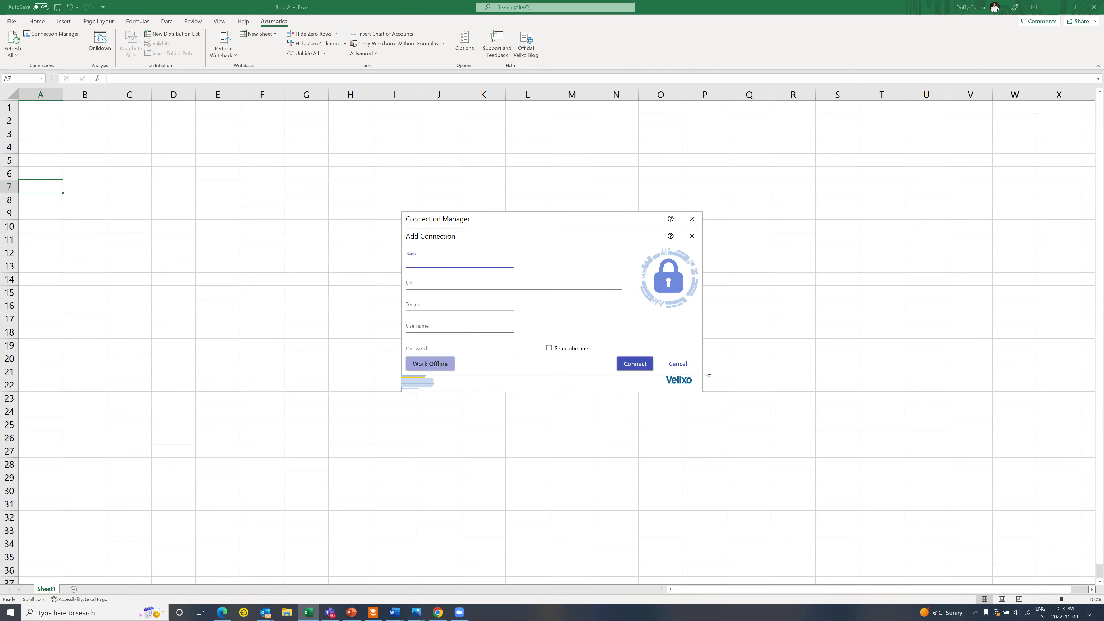
click(686, 366)
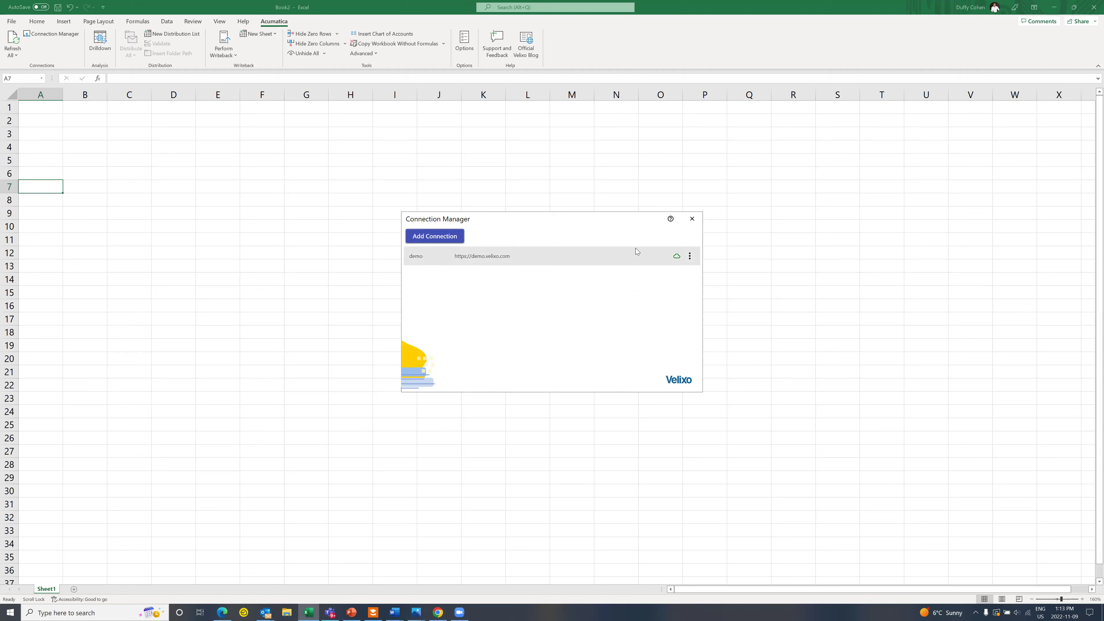
click(693, 219)
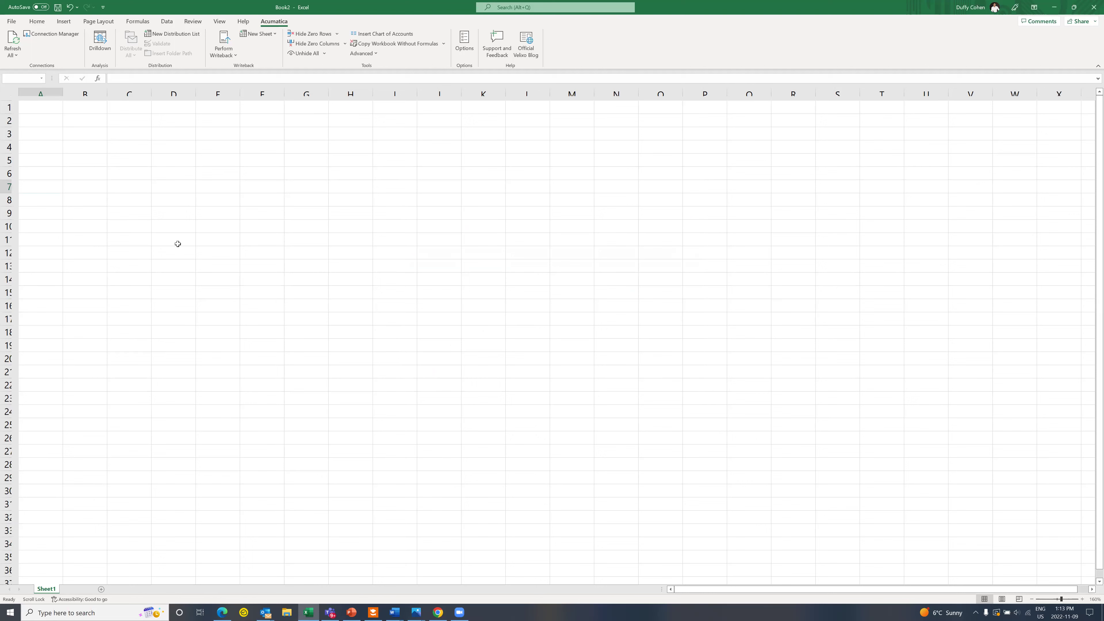
Step: Zoom to 180% and enter headers Code, Name and Balance in A7:C7
click(1082, 599)
click(1082, 600)
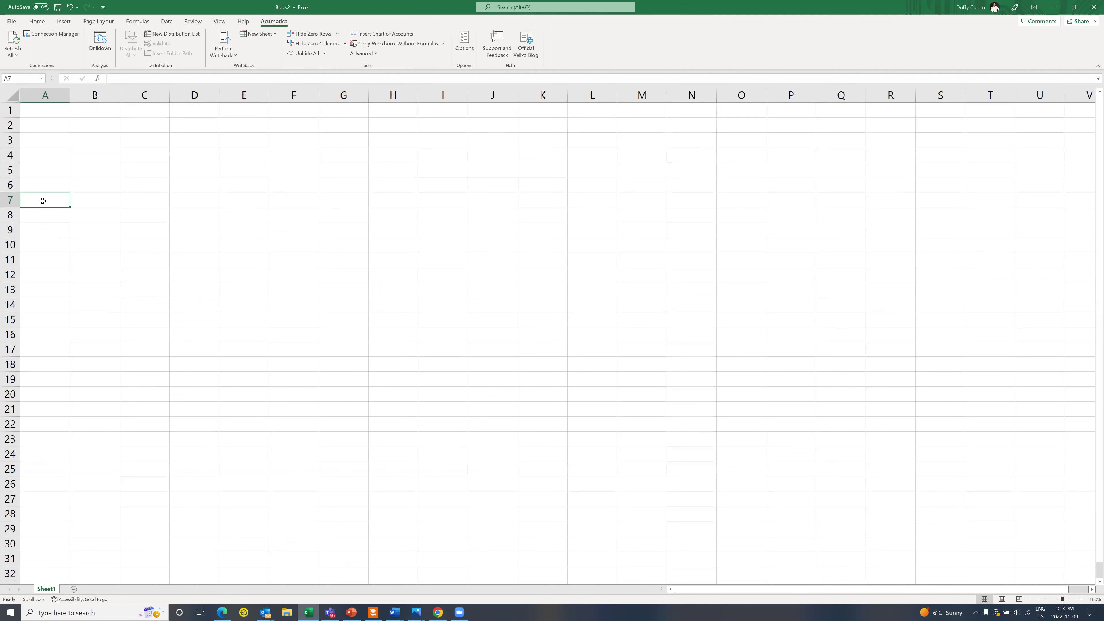
text(Code)
key(Tab)
text(Name)
key(Tab)
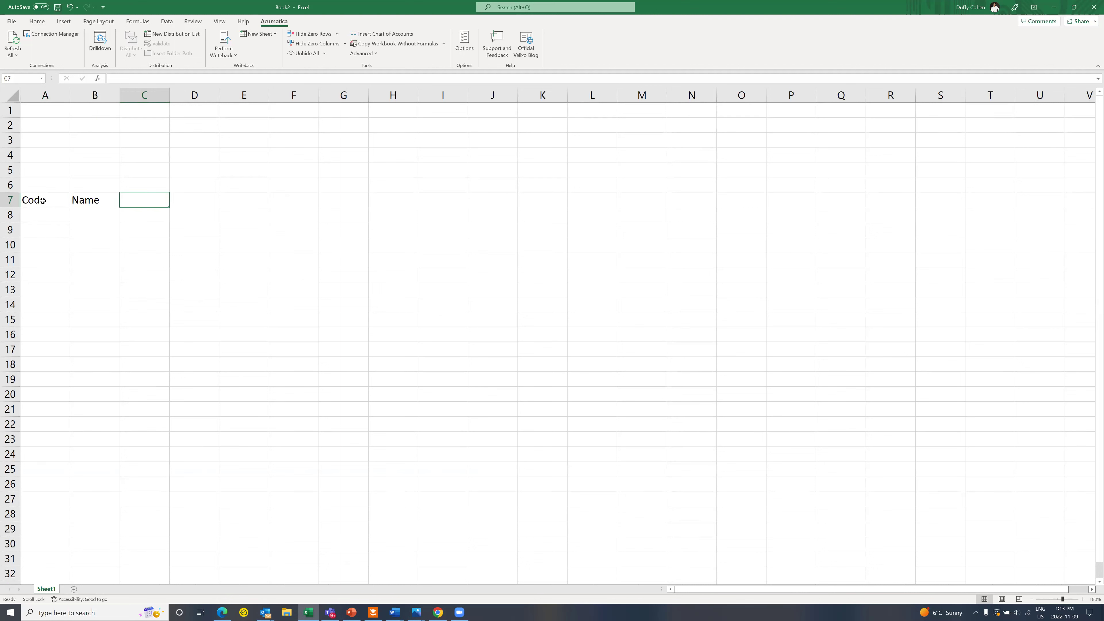
text(Balance)
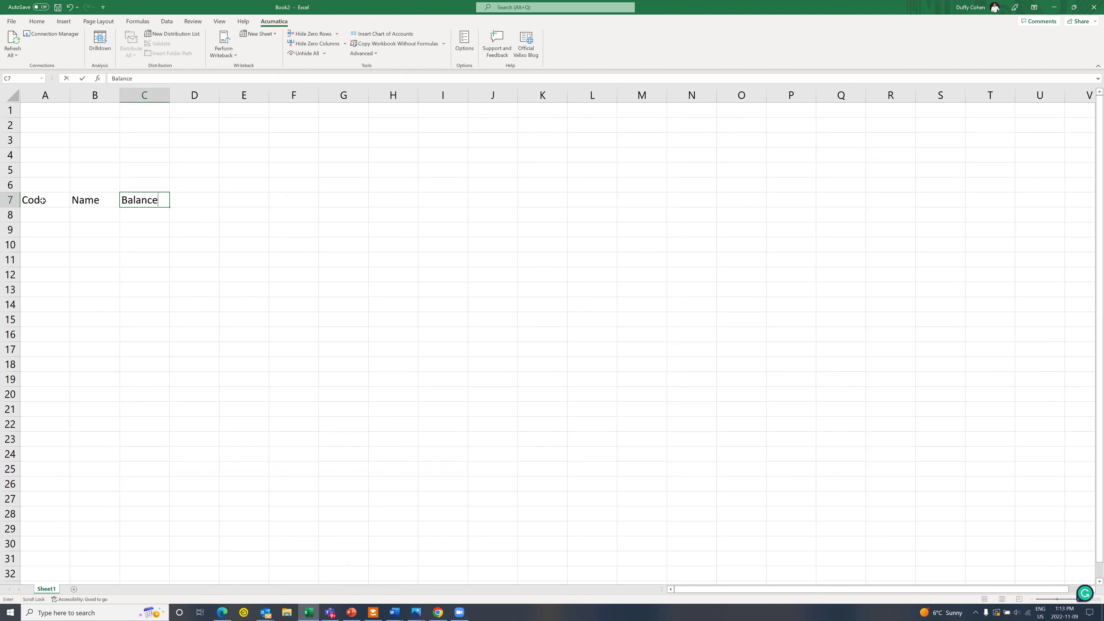
Step: Make the A7:C7 headers bold and underlined, and widen columns A and C
drag(42, 201, 153, 199)
key(ctrl+b)
key(ctrl+u)
drag(70, 93, 394, 95)
click(61, 214)
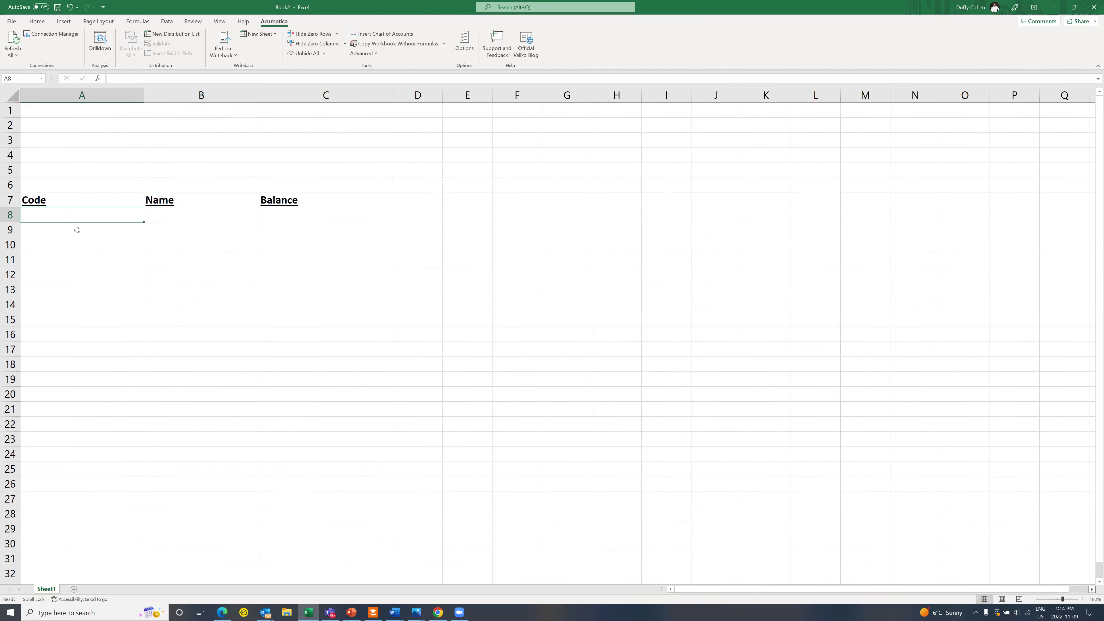
Step: Insert the demo chart of accounts at A8 and refresh, filling codes 10100 to 14010
click(397, 35)
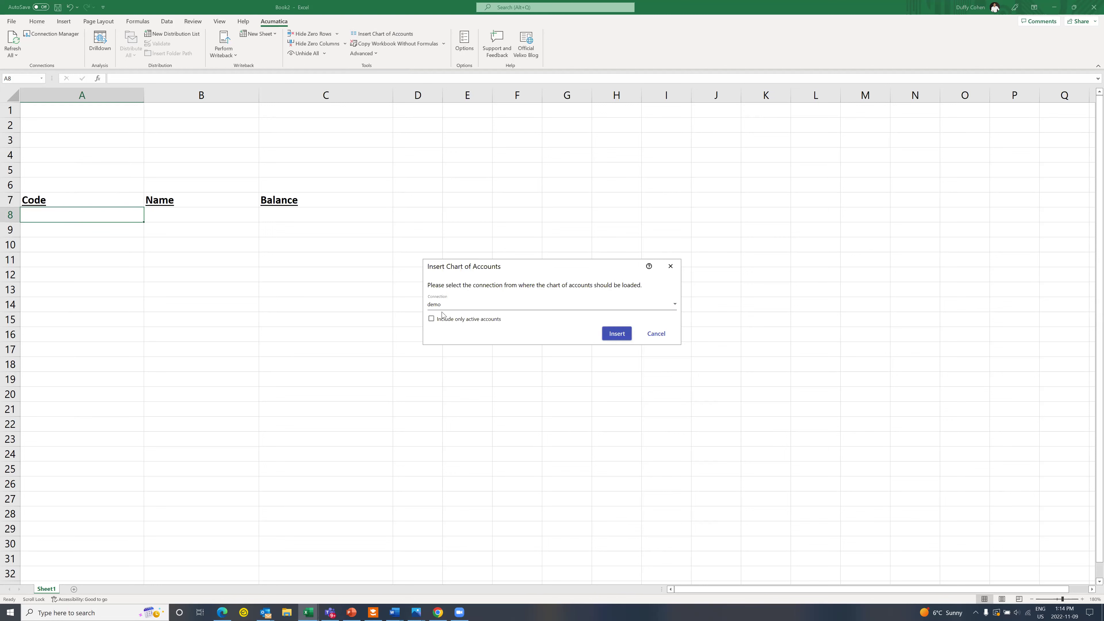
click(609, 331)
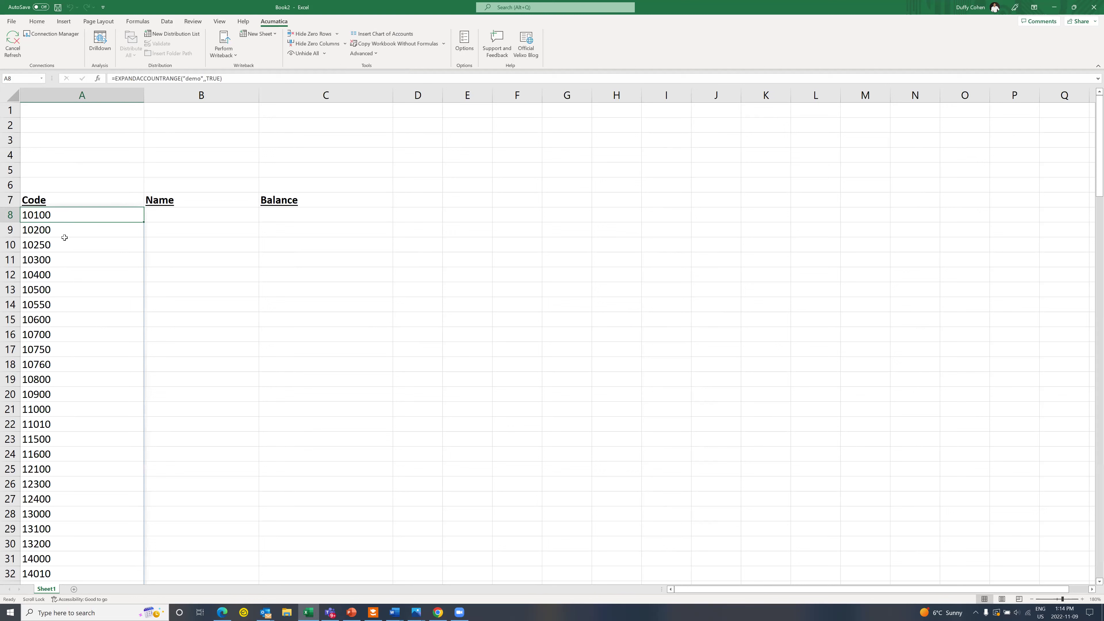
click(75, 185)
double_click(64, 216)
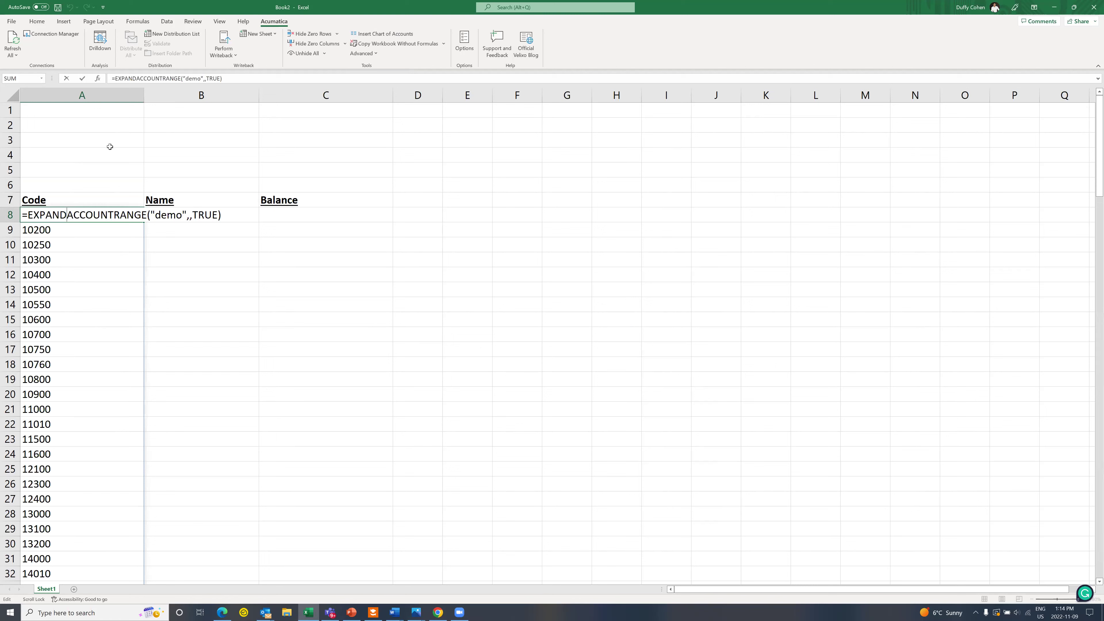
click(97, 164)
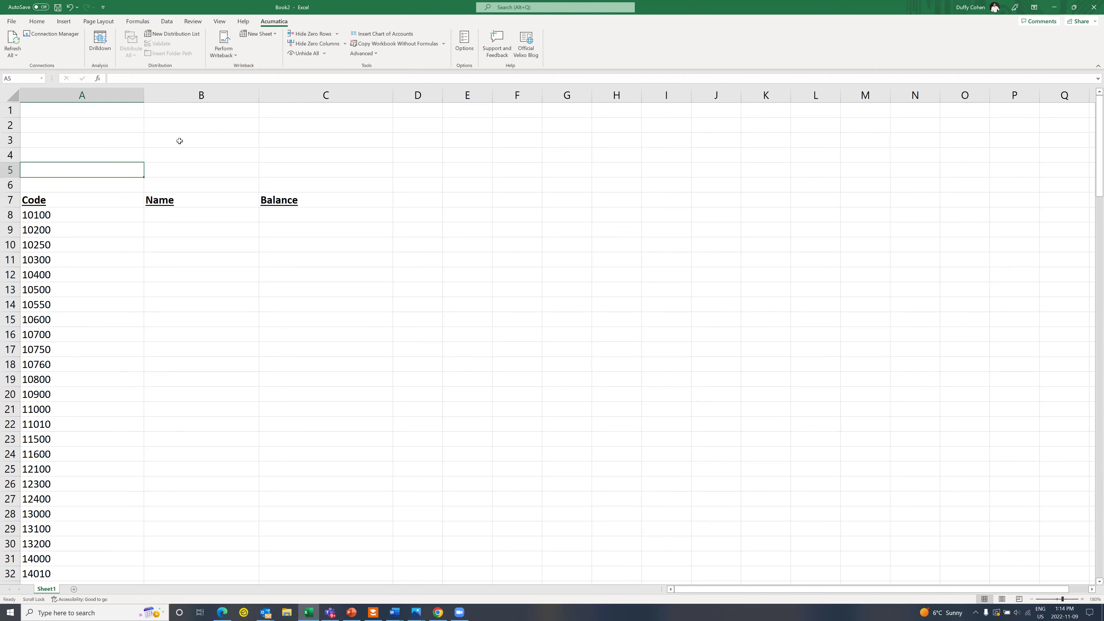
click(13, 37)
Step: Enter =ACCOUNTNAME("demo",A8#) in B8 to spill account names, then widen column B
double_click(176, 215)
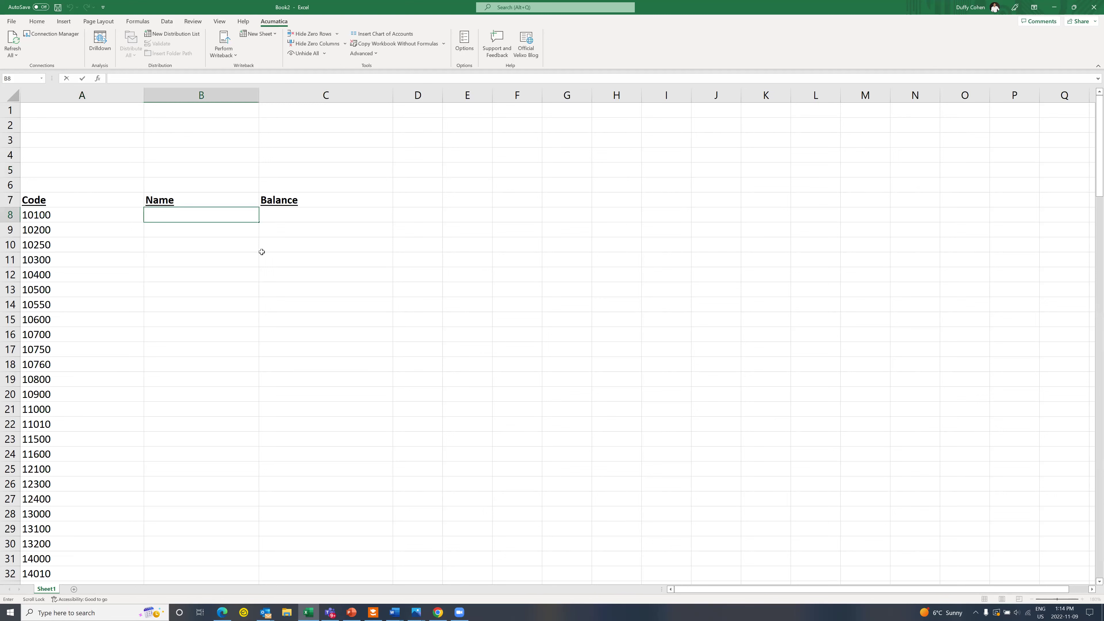
text(=accountname)
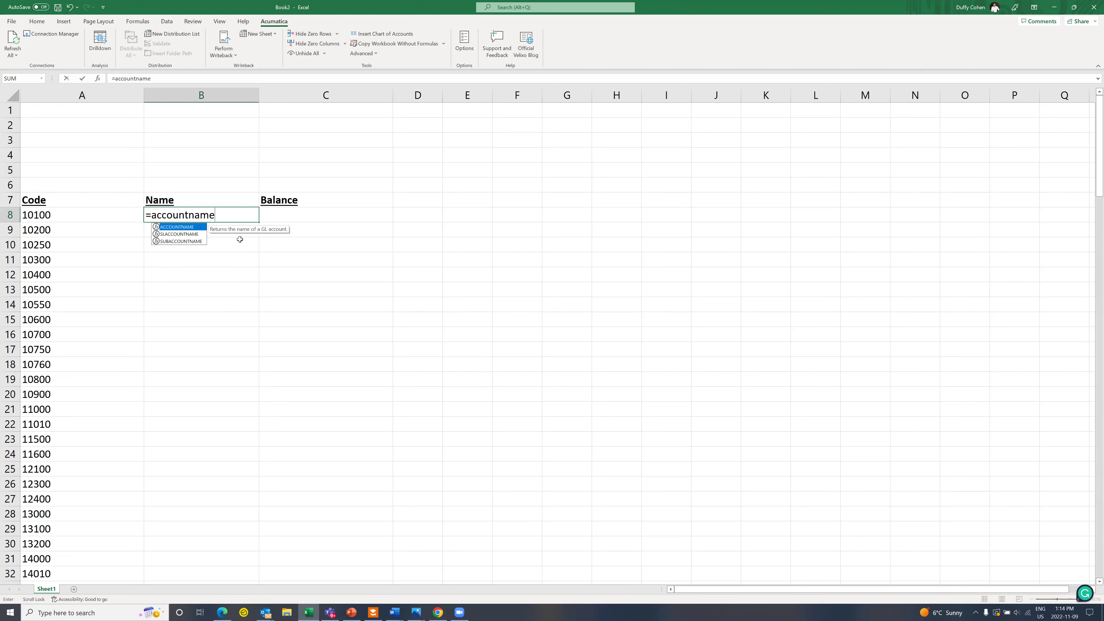
double_click(196, 228)
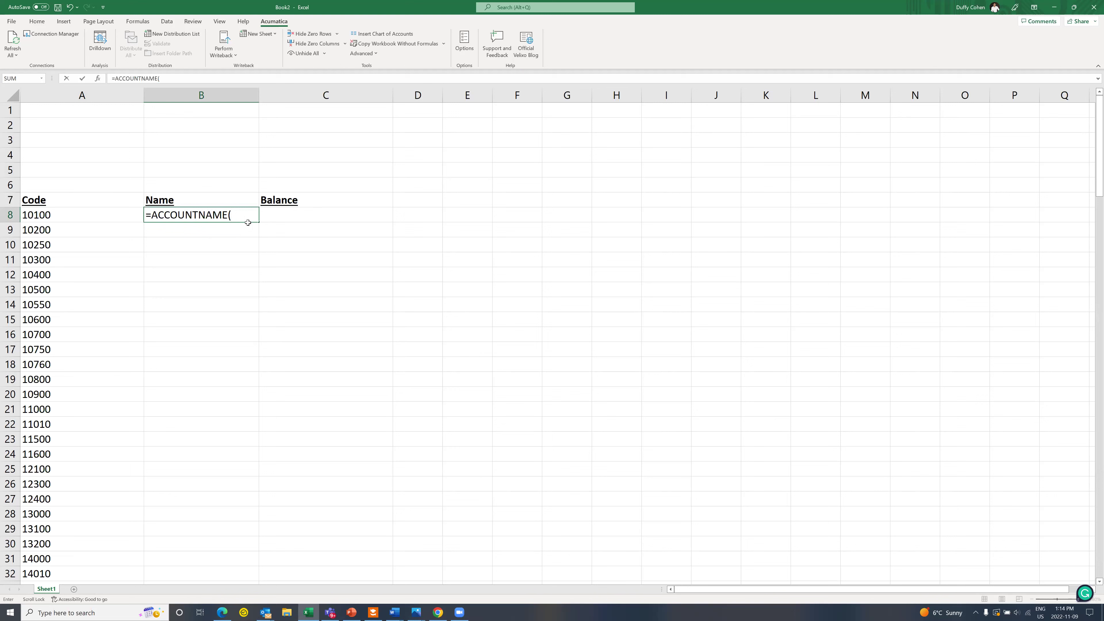
text("demo",)
click(58, 217)
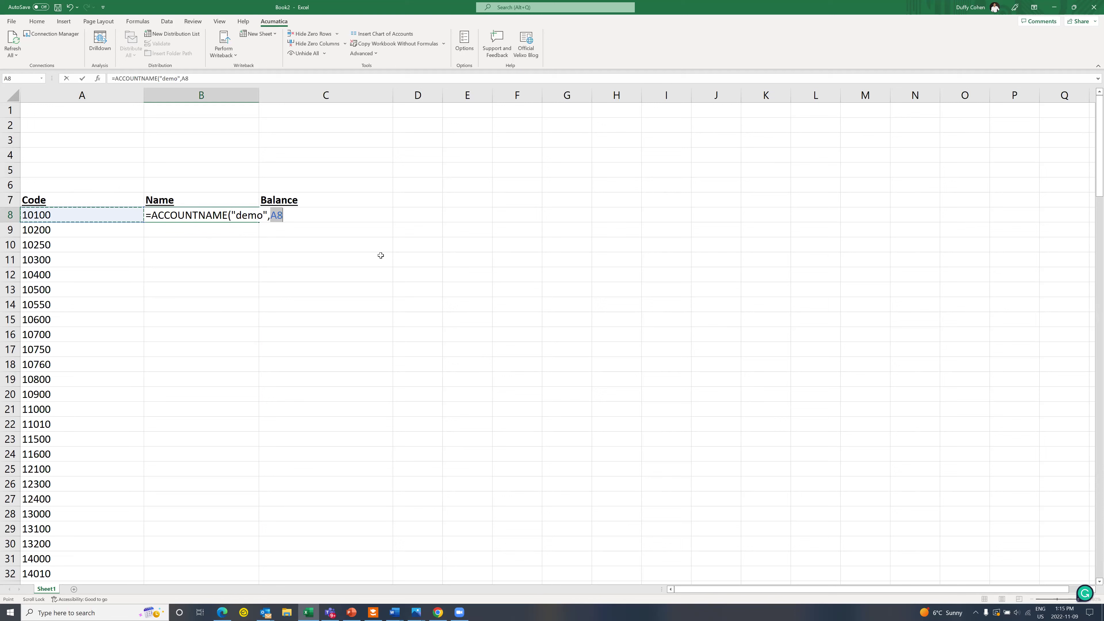
text(#))
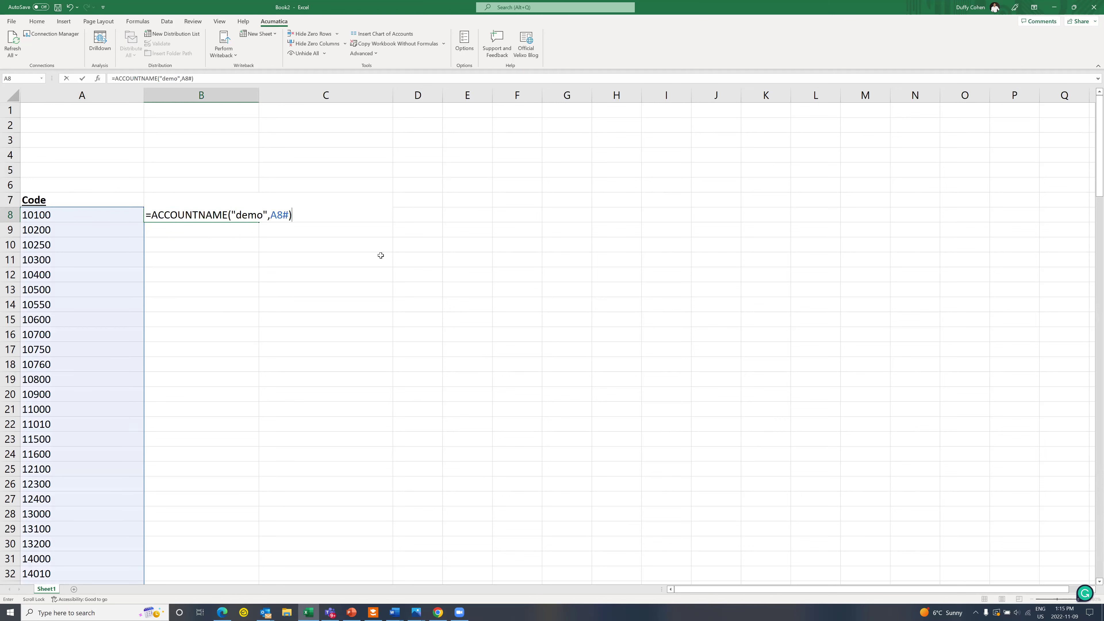
key(Return)
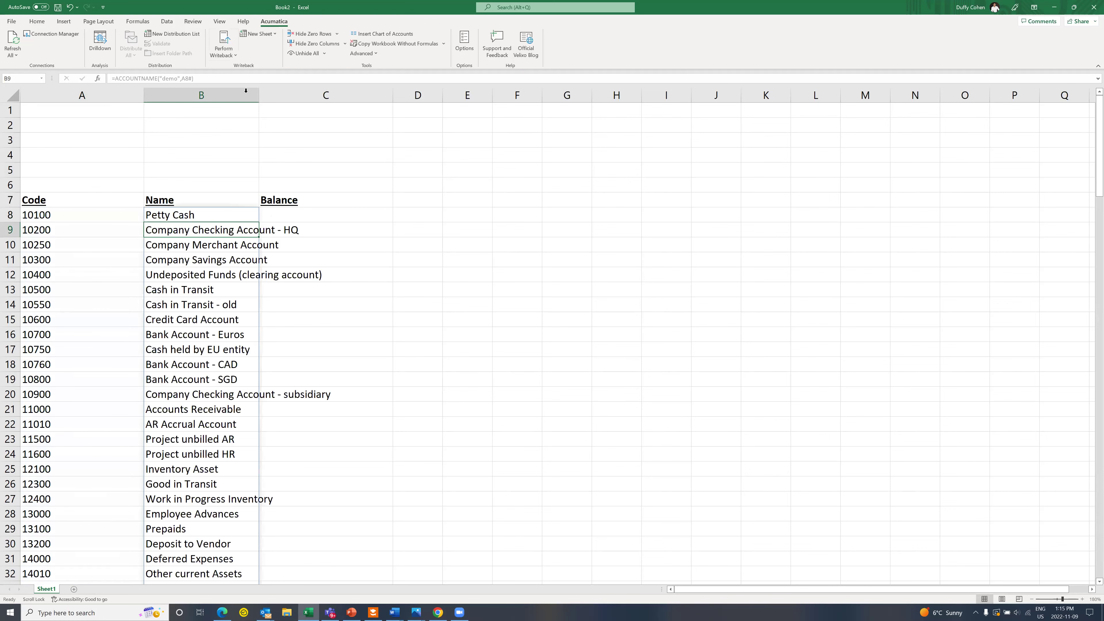
drag(258, 93, 335, 93)
Step: Dismiss the reminder popup, then enter Ledger in B1, Actual in C1 and Subaccount in B2
click(195, 11)
click(227, 112)
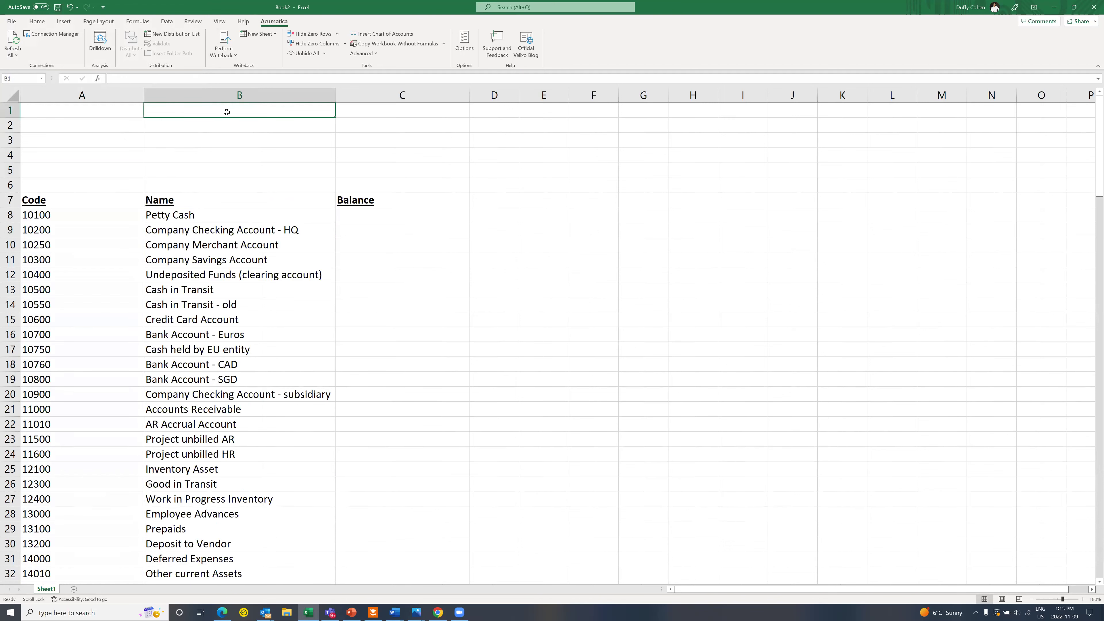
text(Ledger)
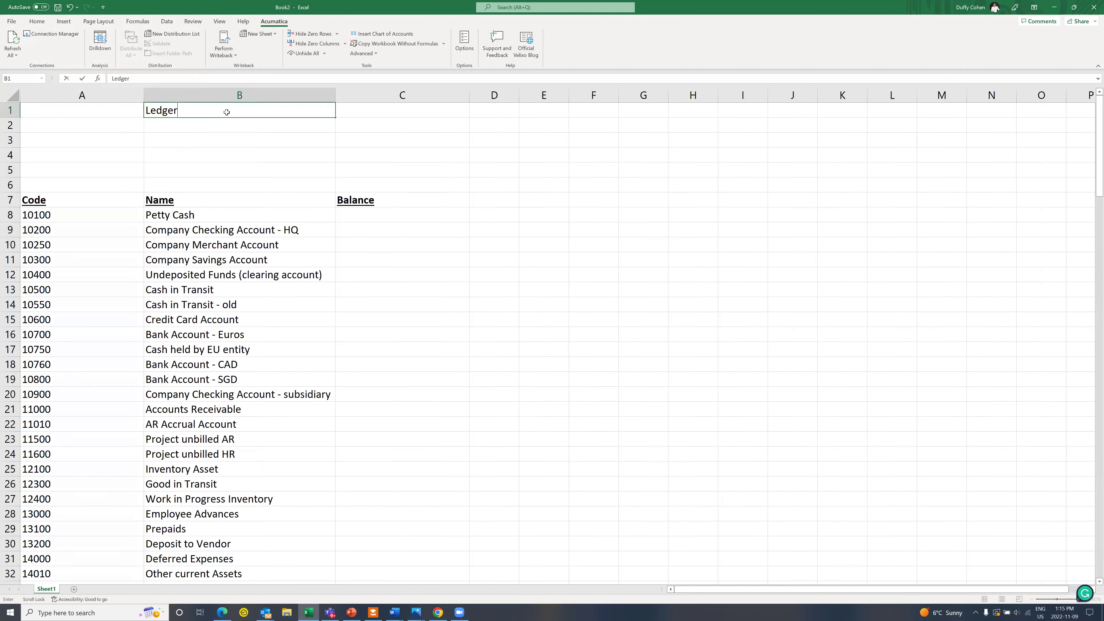
key(Tab)
text(Actual)
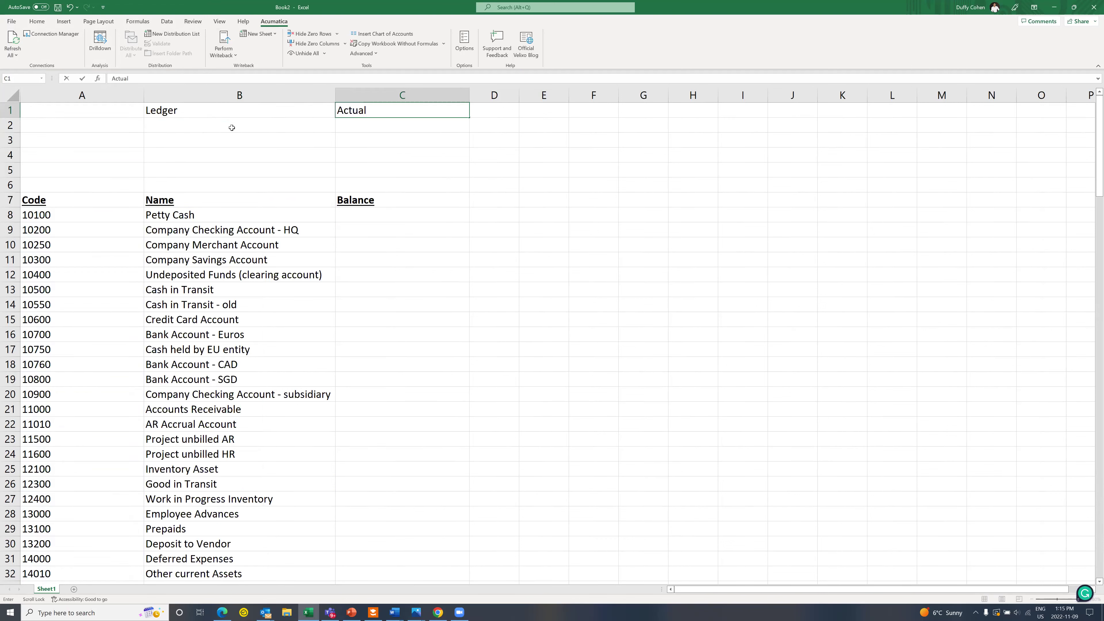
click(232, 128)
text(Subac)
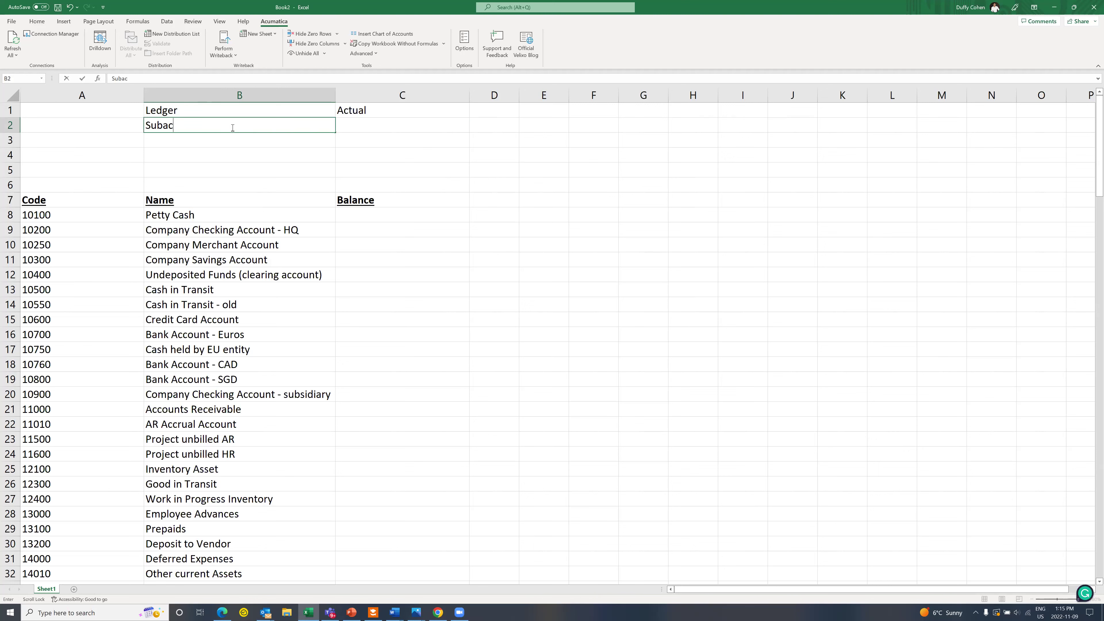
text(count)
click(230, 140)
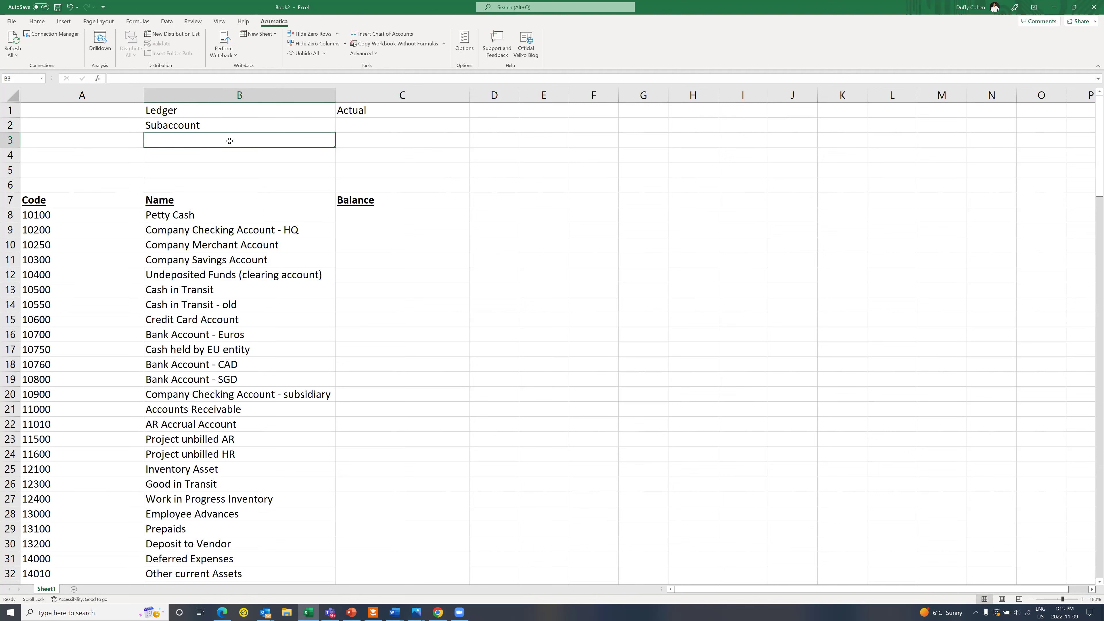
Step: Label B3 Financial Period and enter '12-2020 in C3
text(Financial)
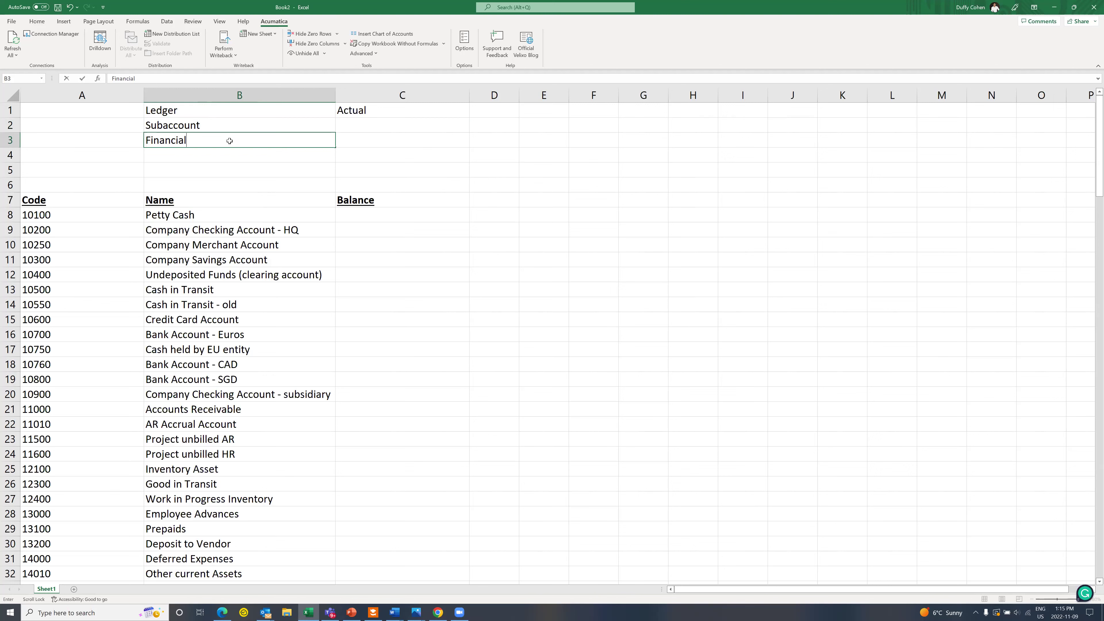
key(Tab)
text('12-2020)
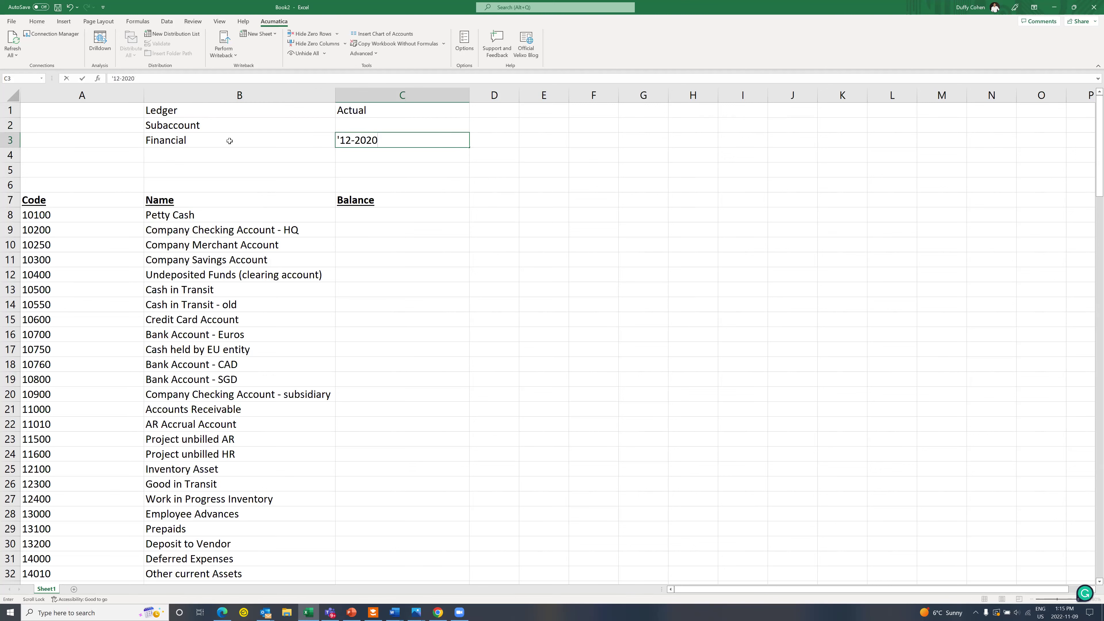
double_click(229, 141)
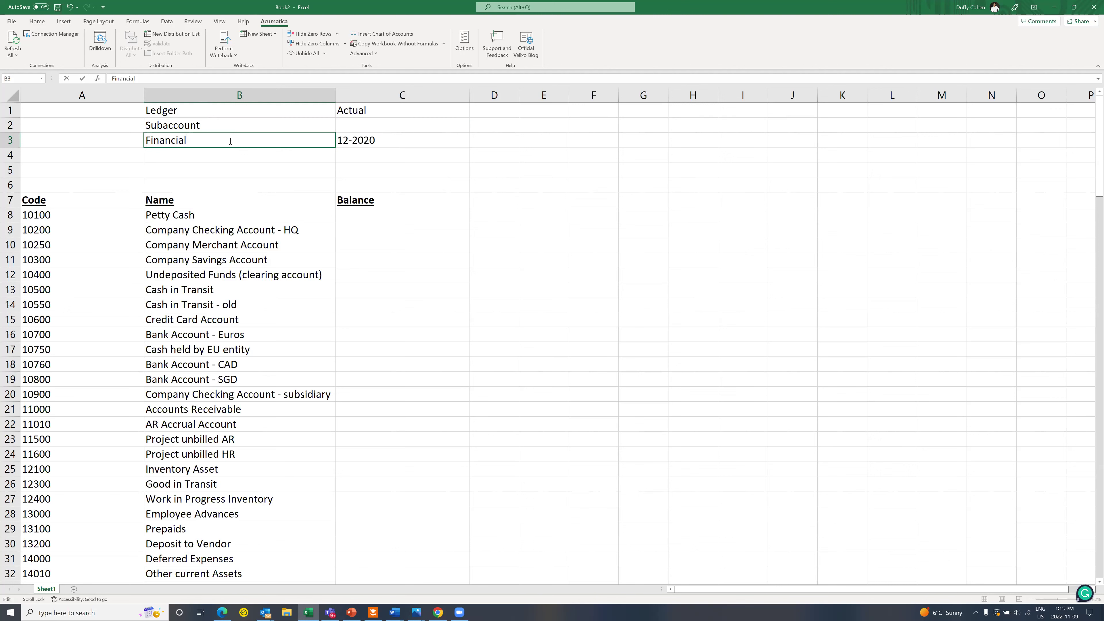
text(PERIOD)
key(BackSpace)
key(BackSpace)
key(BackSpace)
key(BackSpace)
text(eriod)
click(363, 216)
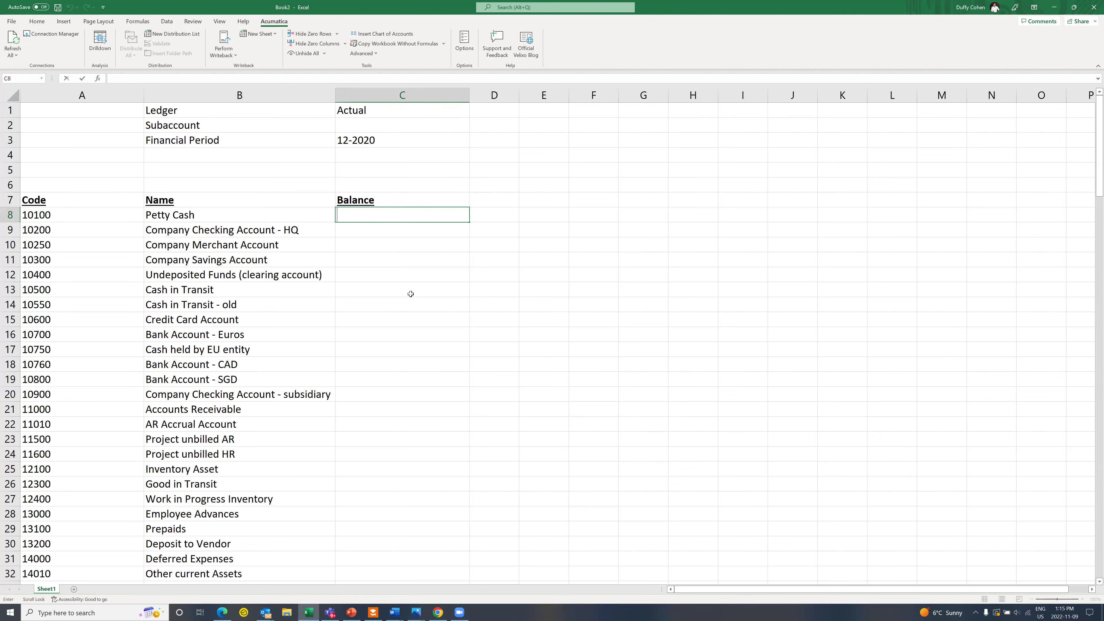
text(=ac)
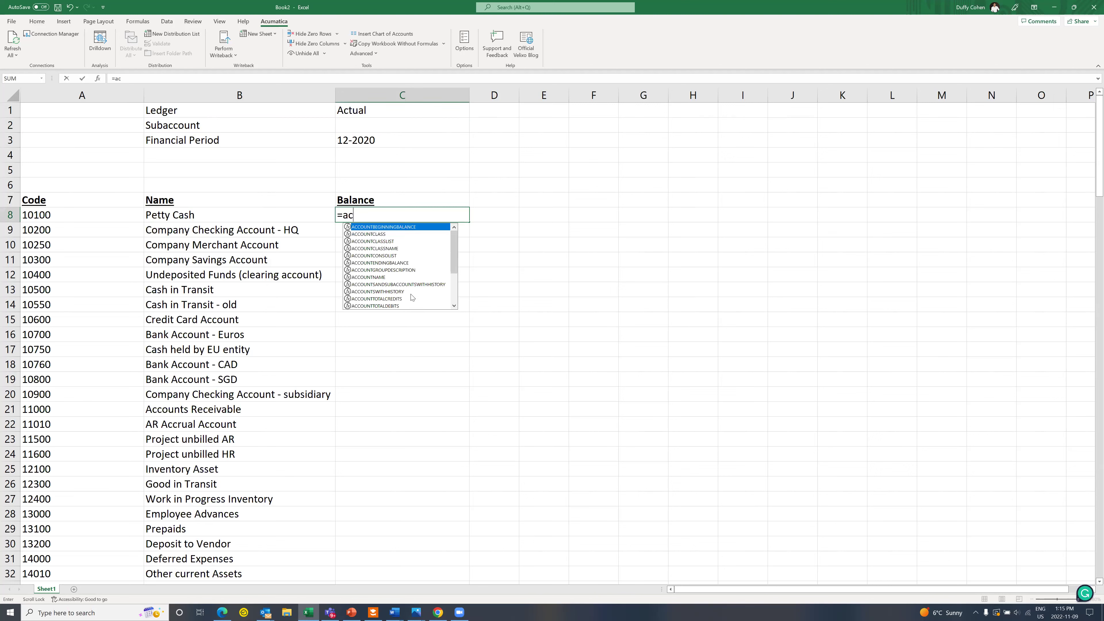
text(countend)
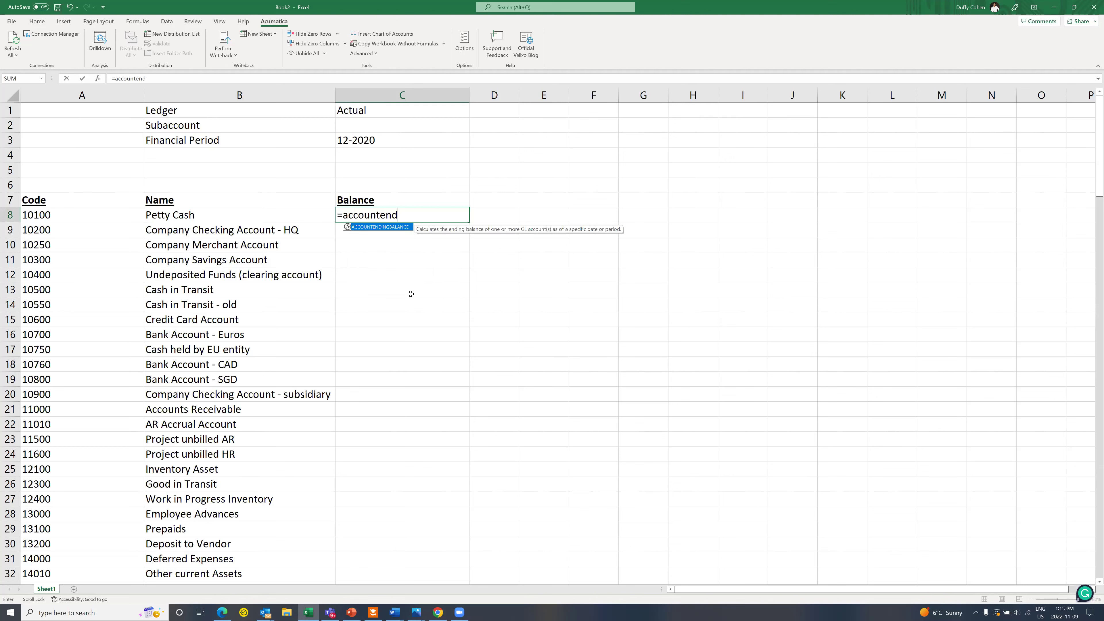
key(BackSpace)
key(BackSpace)
key(BackSpace)
key(BackSpace)
key(BackSpace)
key(BackSpace)
key(BackSpace)
key(BackSpace)
key(BackSpace)
key(BackSpace)
key(BackSpace)
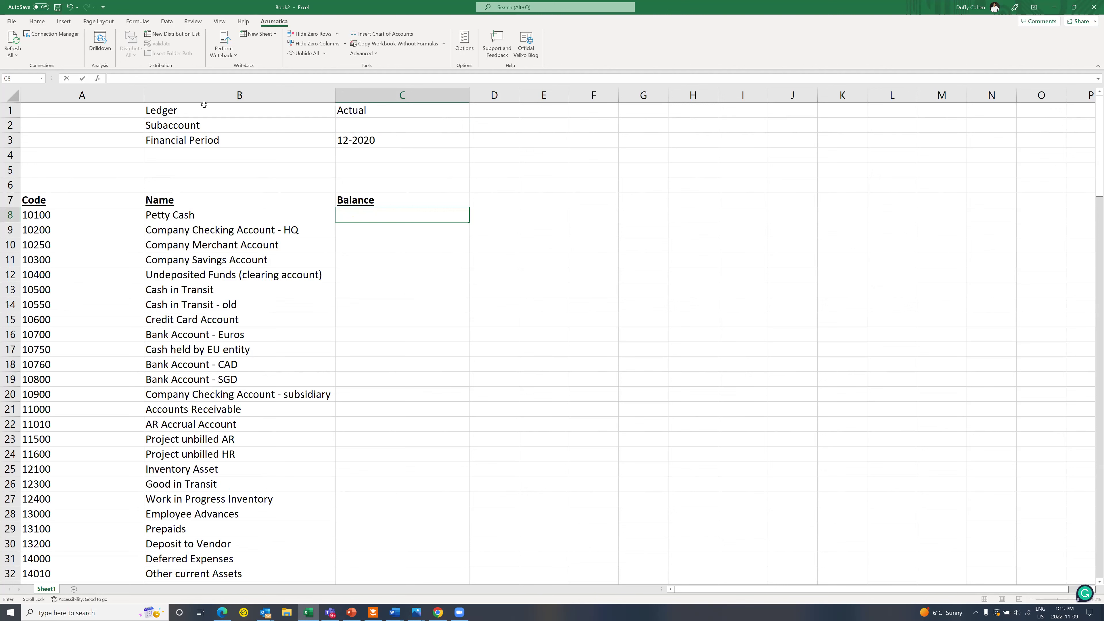
Step: Insert ACCOUNTENDINGBALANCE from the Acumatica General Ledger category into C8
click(97, 78)
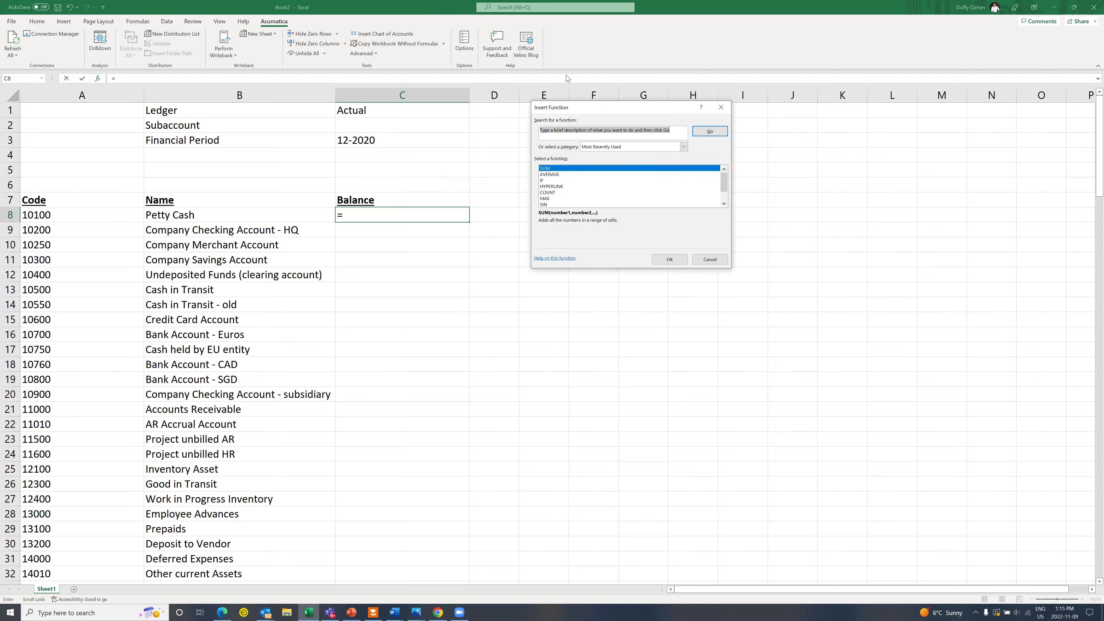
click(684, 146)
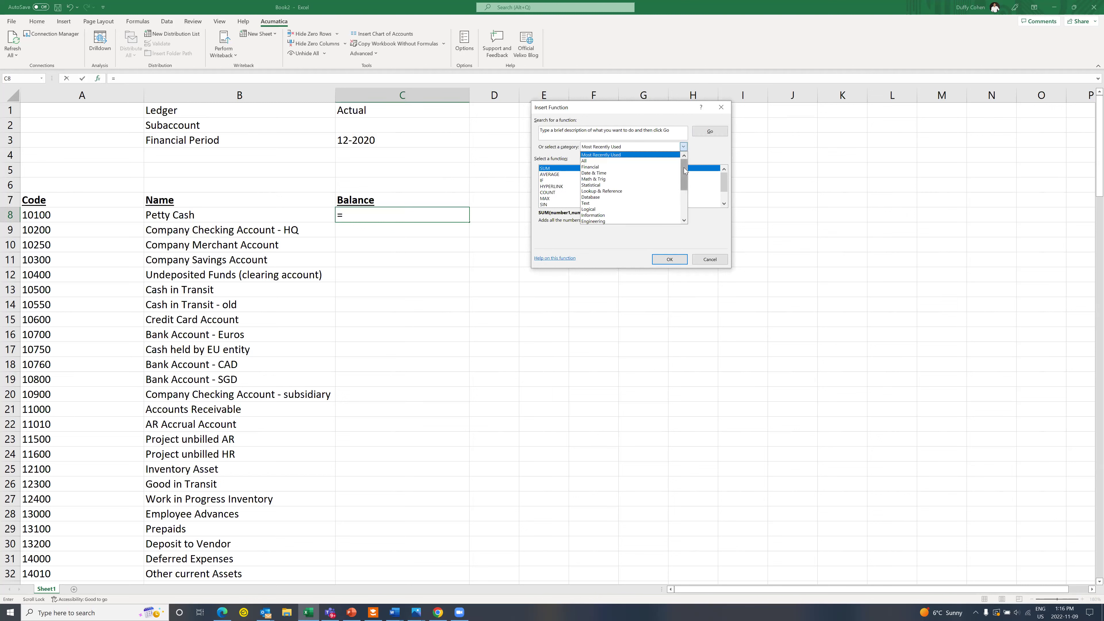
drag(685, 171, 686, 199)
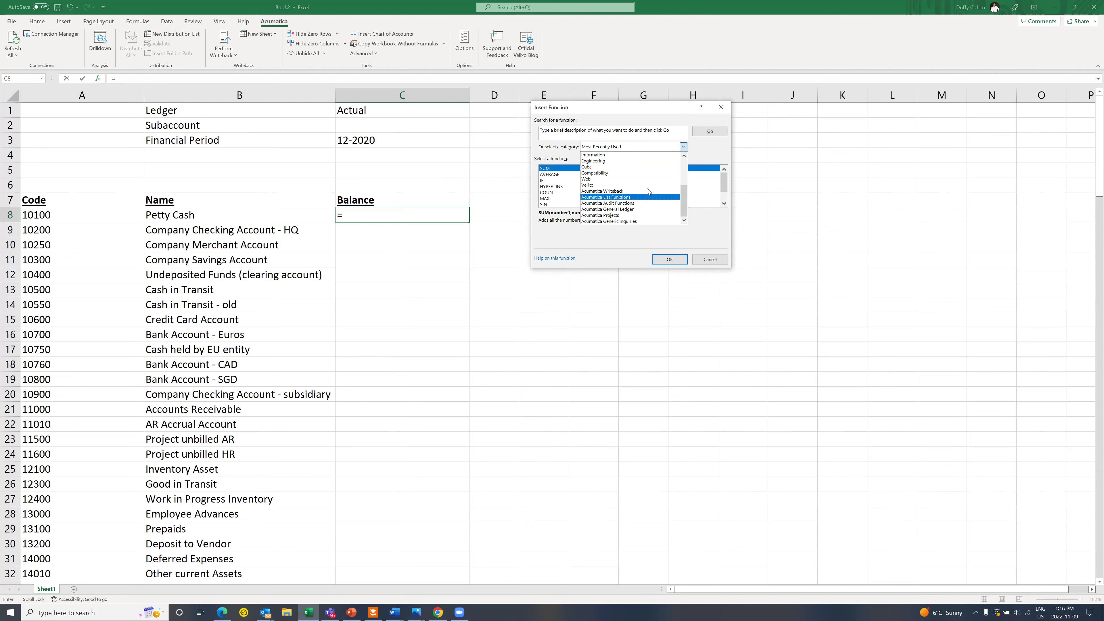
click(644, 210)
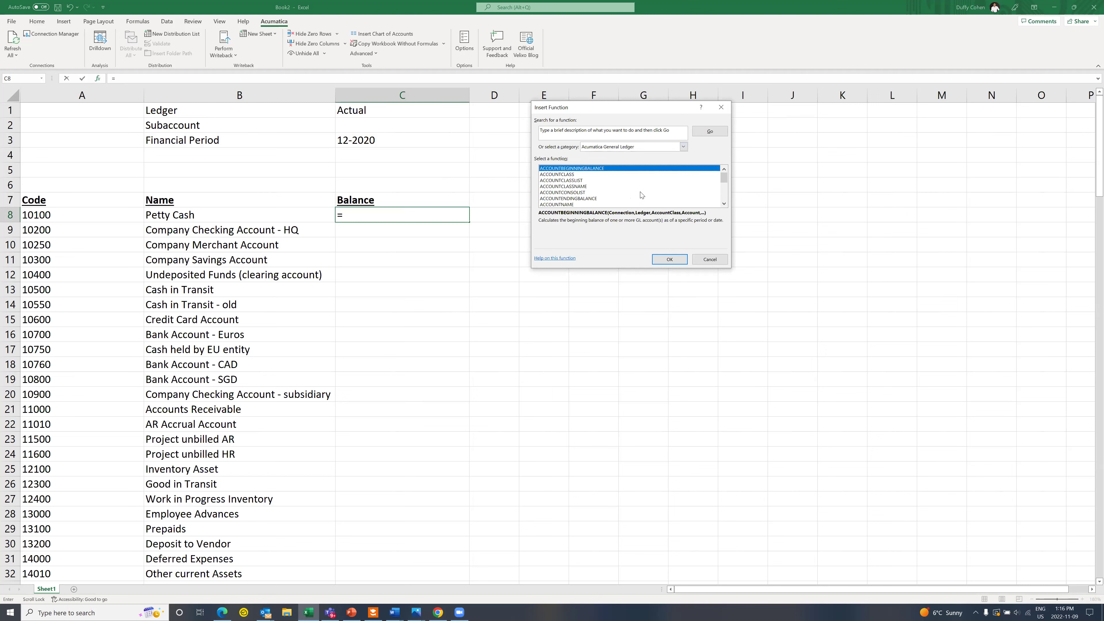
mouse_move(723, 181)
mouse_down()
mouse_move(723, 196)
mouse_move(722, 178)
mouse_up()
click(597, 198)
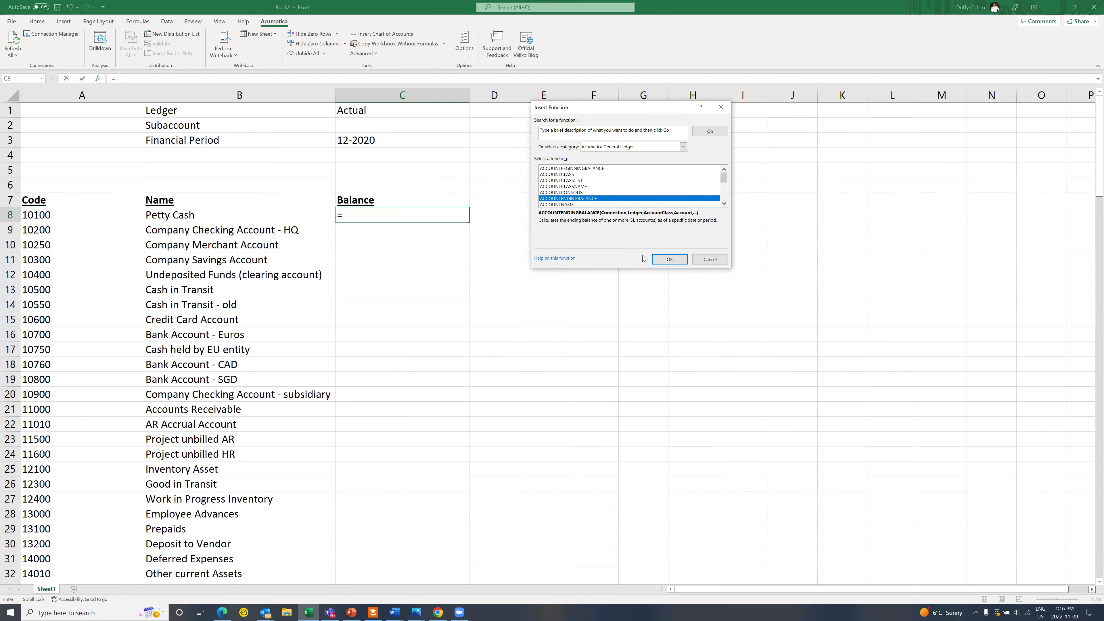
click(664, 259)
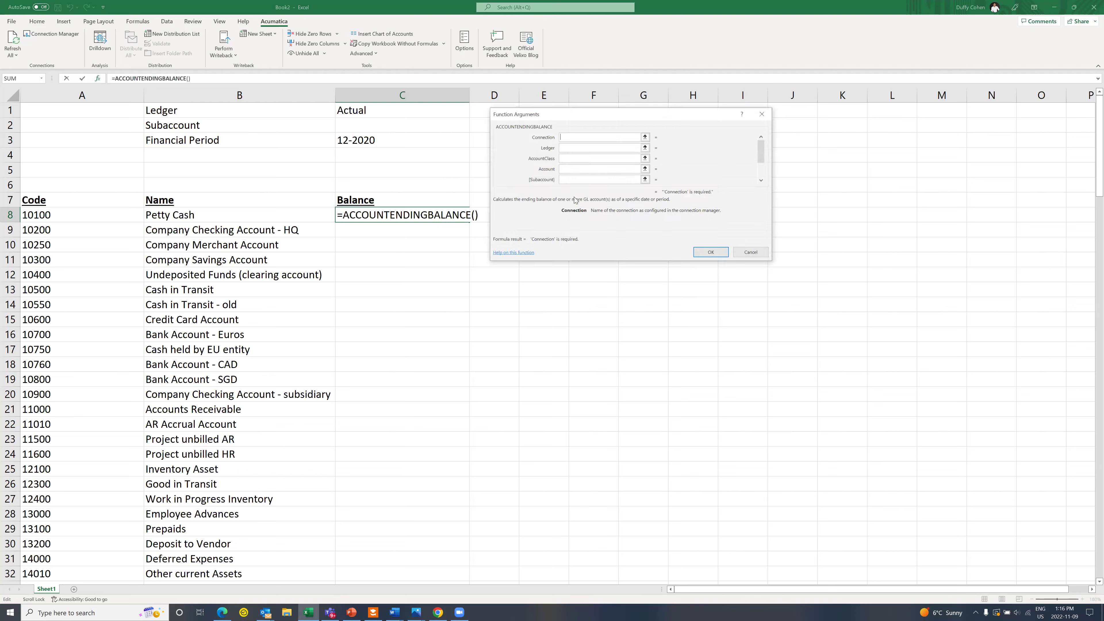
Step: Enter connection demo, ledger C$1 and account $A8 as the ending-balance arguments
text(demo)
key(Tab)
click(368, 109)
key(F4)
key(F4)
key(Tab)
key(Tab)
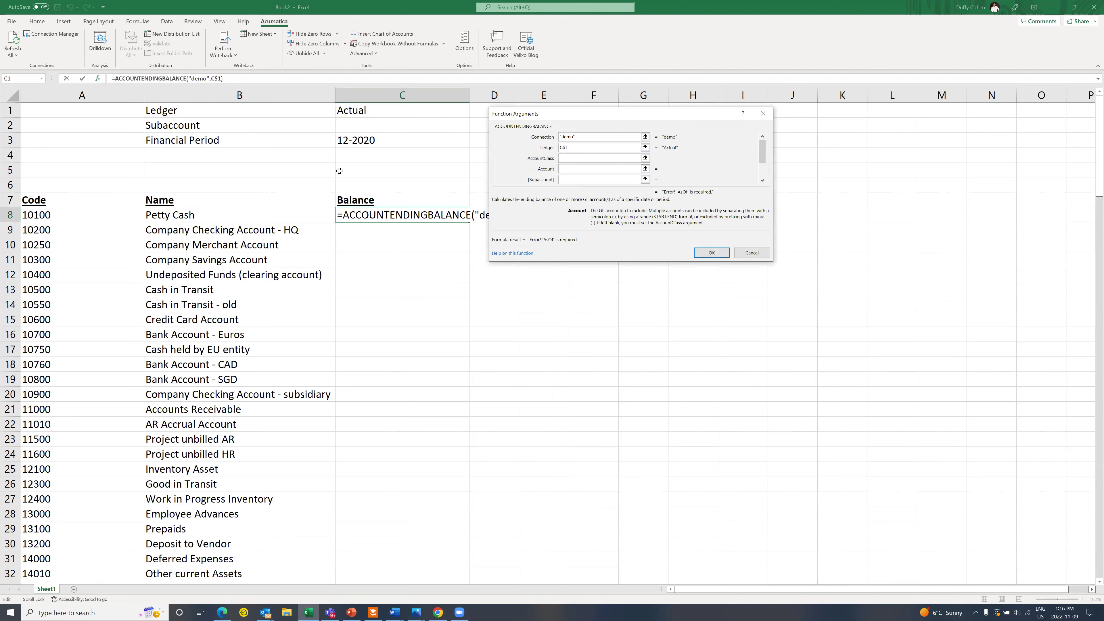
click(76, 208)
key(F4)
key(F4)
key(F4)
key(Tab)
Step: Add subaccount C$2 and period C$3, then bring up the function's online help
click(374, 125)
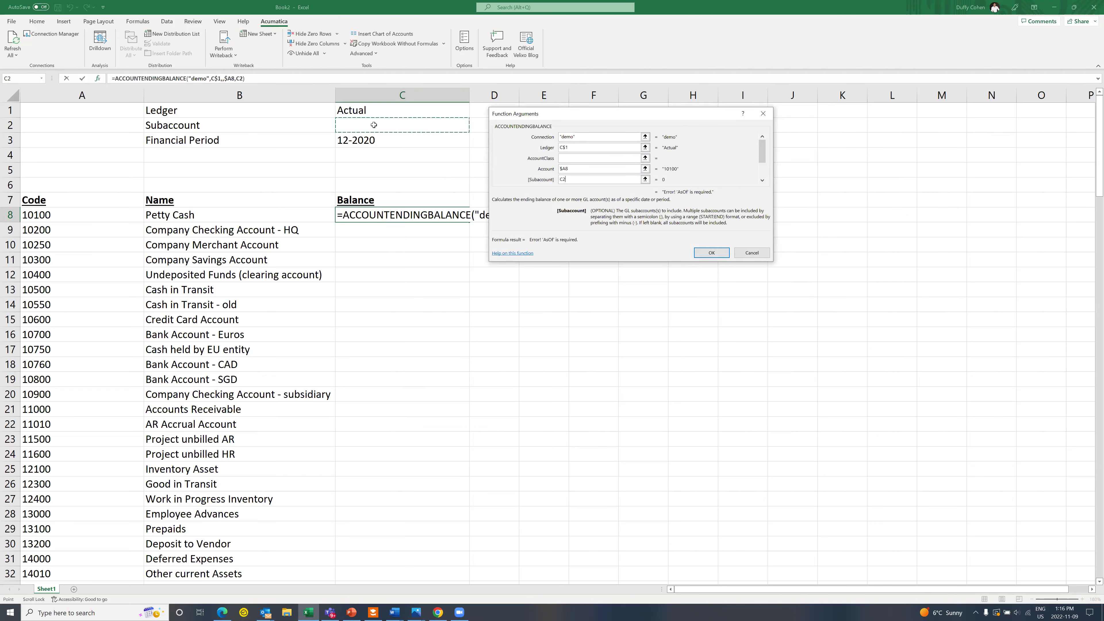
key(F4)
key(F4)
key(Tab)
key(Tab)
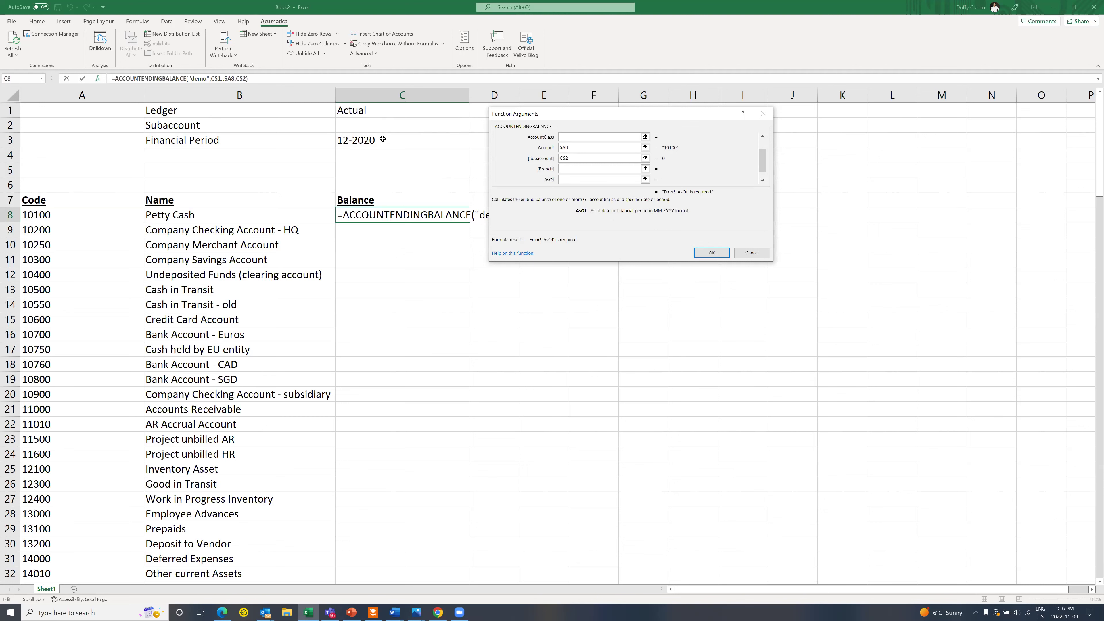
click(382, 139)
key(F4)
key(F4)
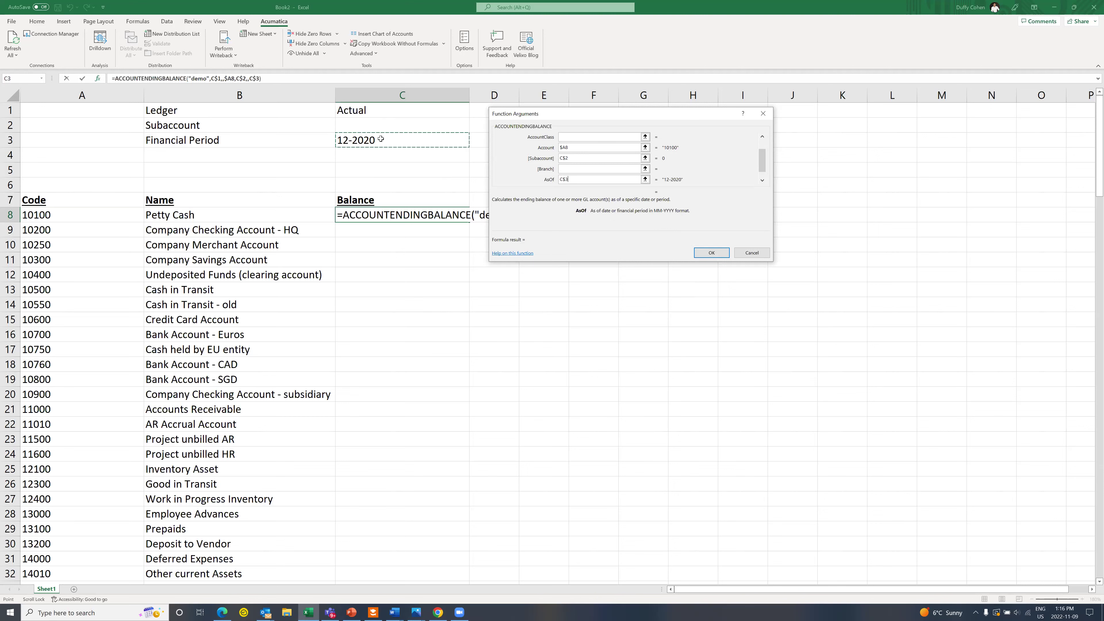
key(Tab)
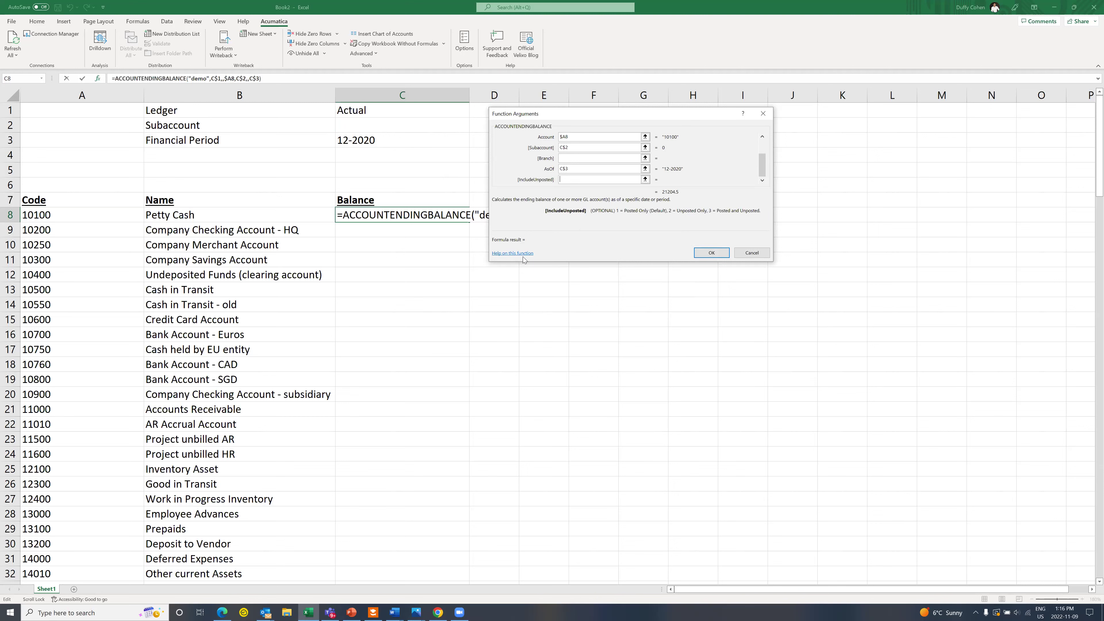
click(512, 256)
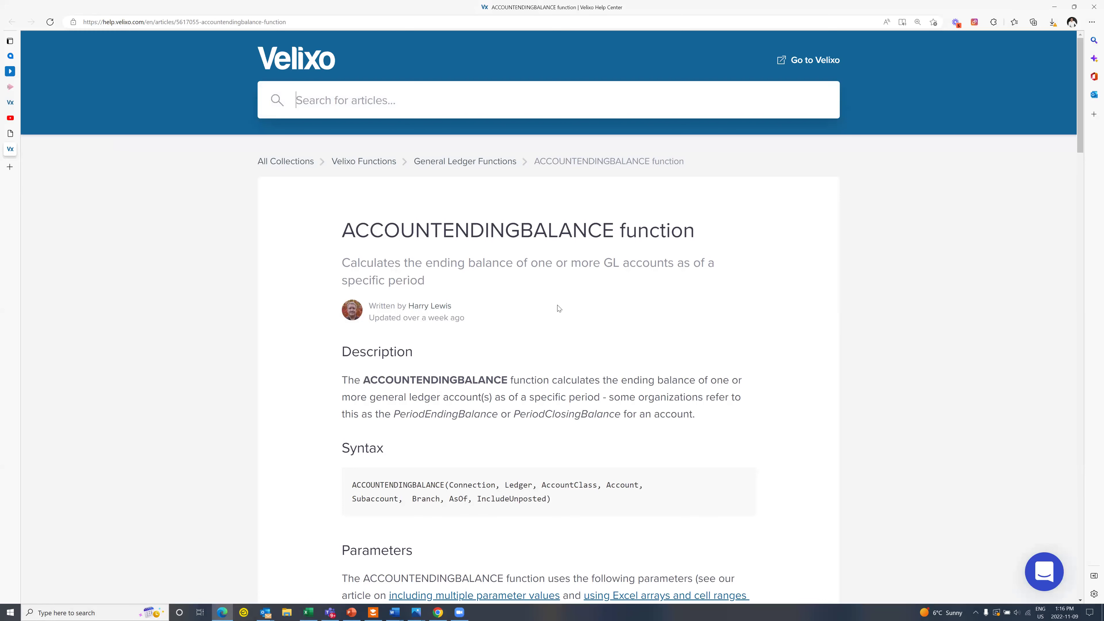
Step: Scroll through the ACCOUNTENDINGBALANCE article's parameters, examples and limitations, then back up
scroll(600, 399, down, 1)
scroll(601, 398, down, 2)
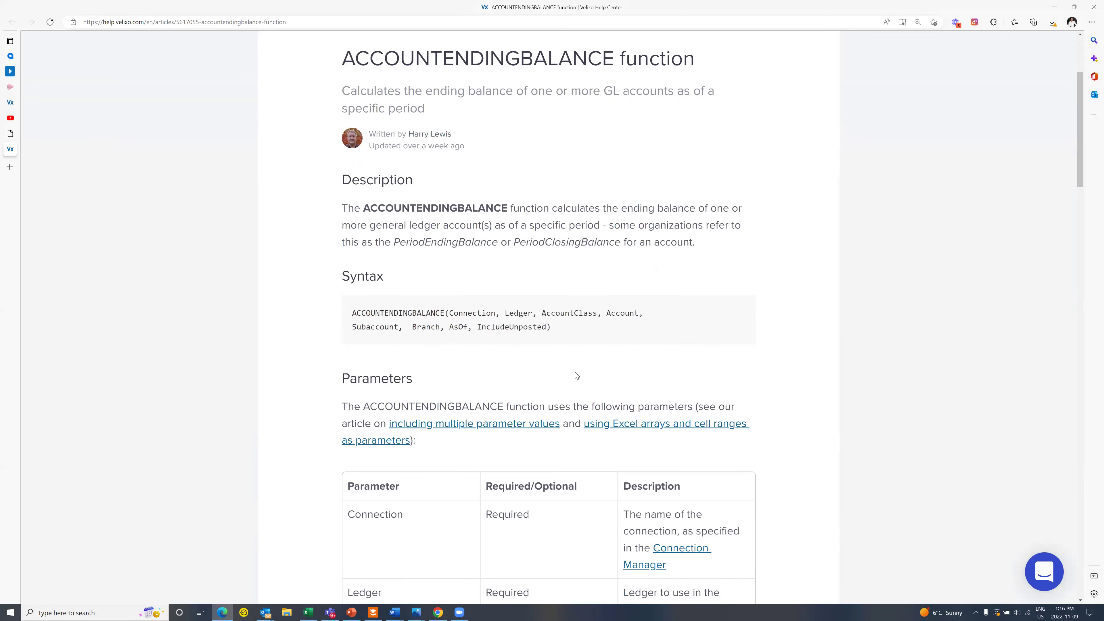
scroll(676, 240, up, 3)
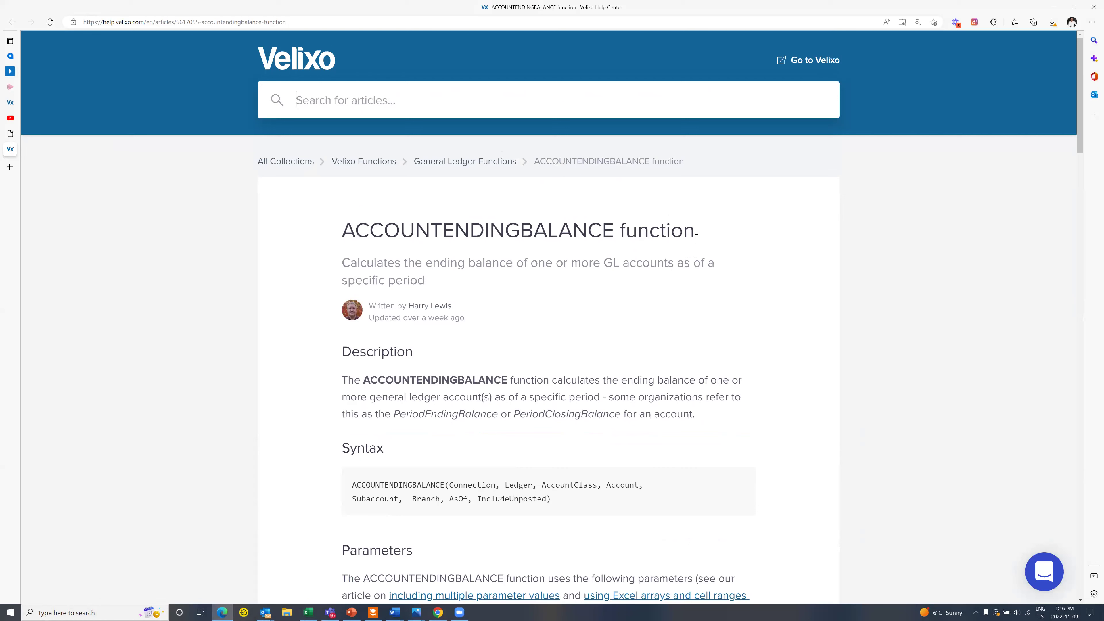
scroll(413, 285, down, 3)
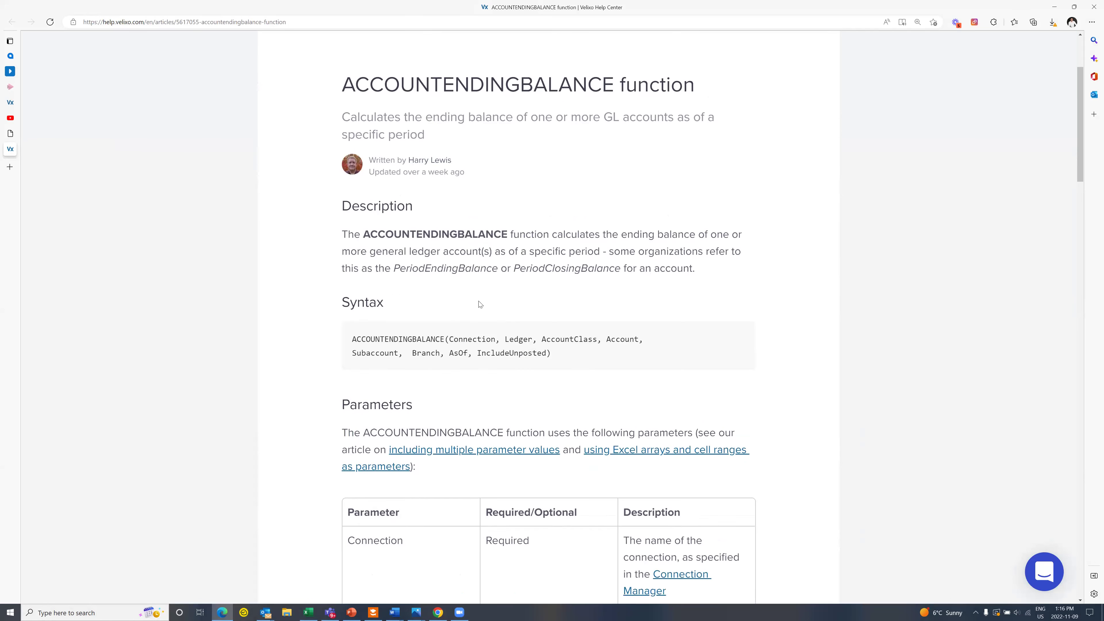
drag(551, 327, 351, 311)
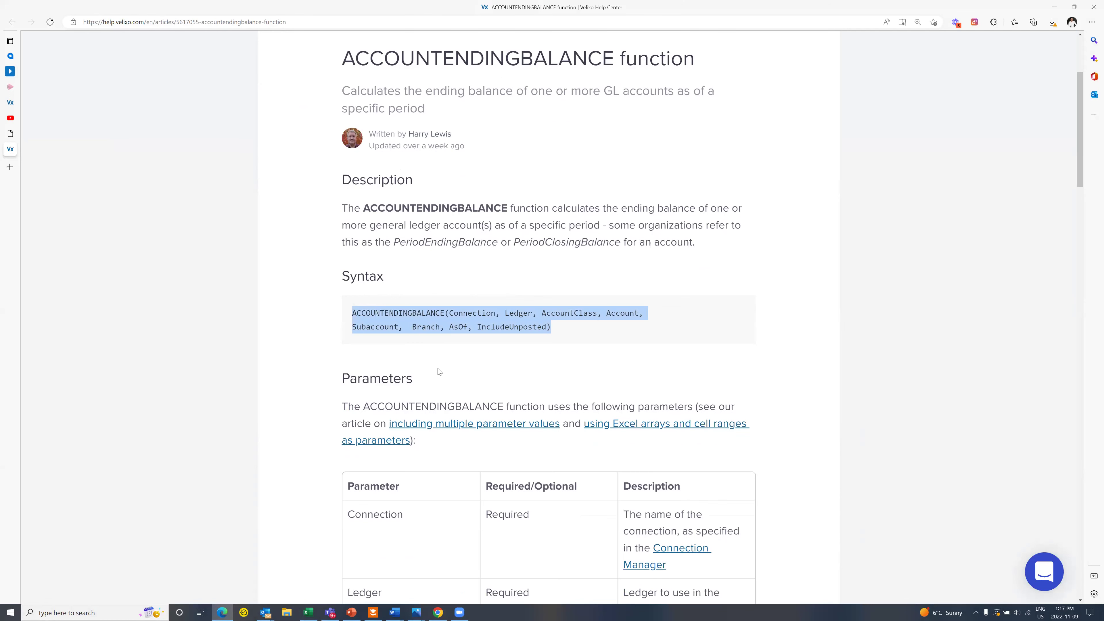
scroll(409, 313, down, 1)
scroll(401, 299, down, 5)
click(401, 301)
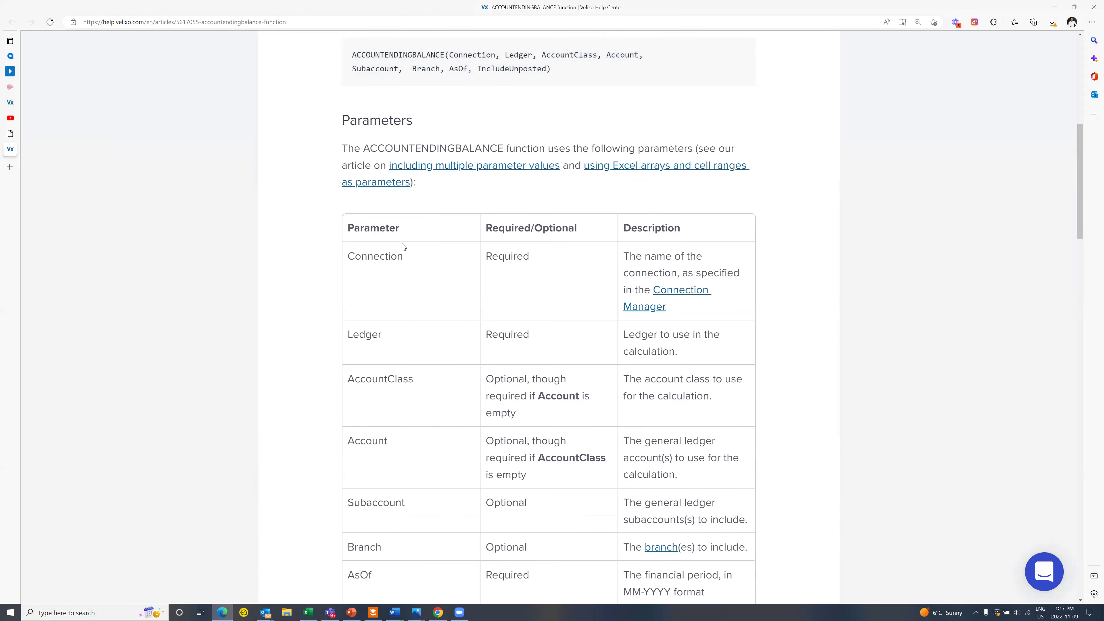
scroll(404, 246, down, 2)
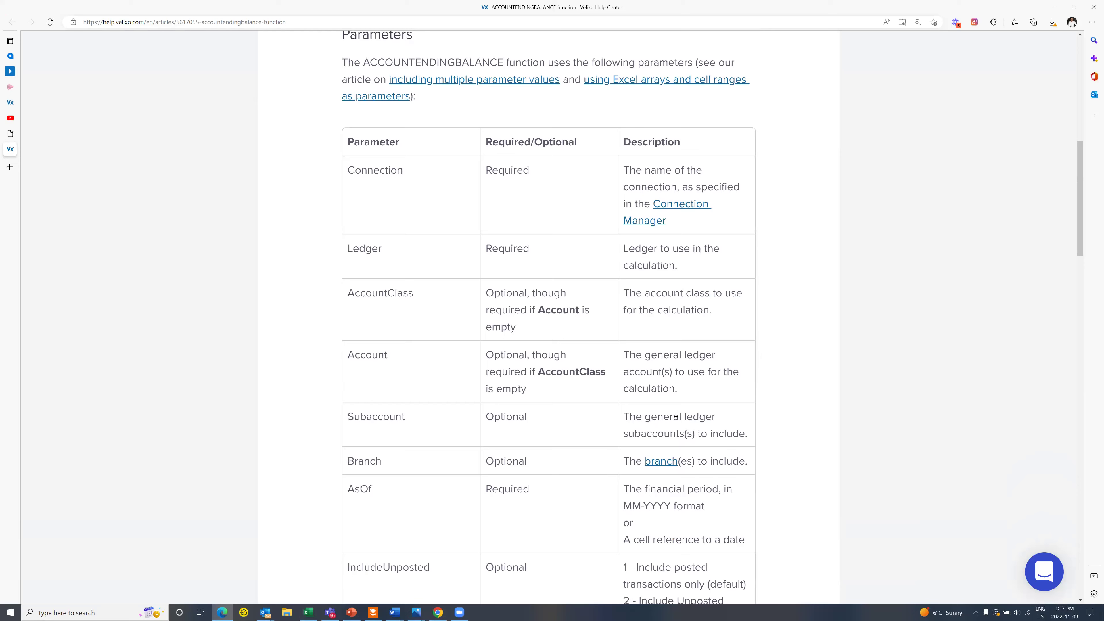
scroll(674, 409, down, 4)
scroll(668, 391, down, 8)
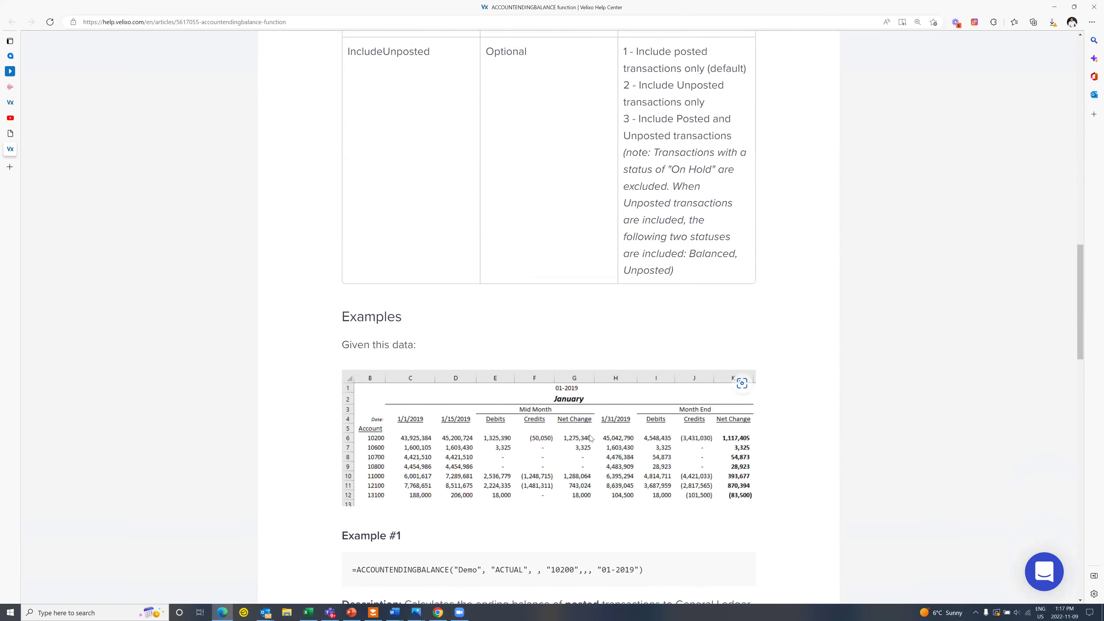
scroll(591, 437, down, 4)
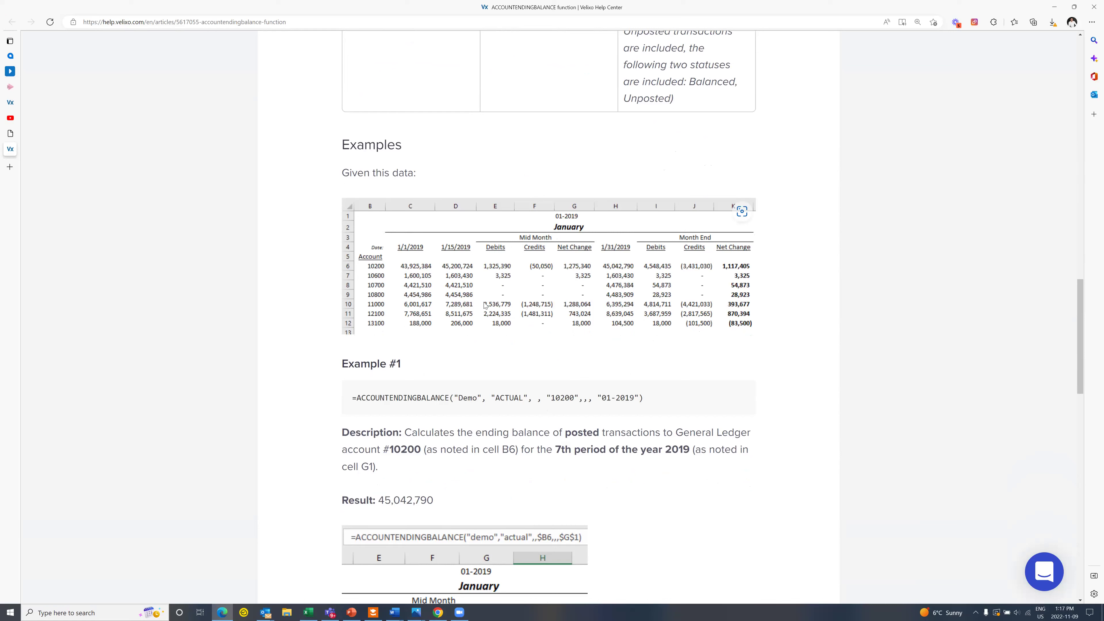
scroll(486, 323, down, 7)
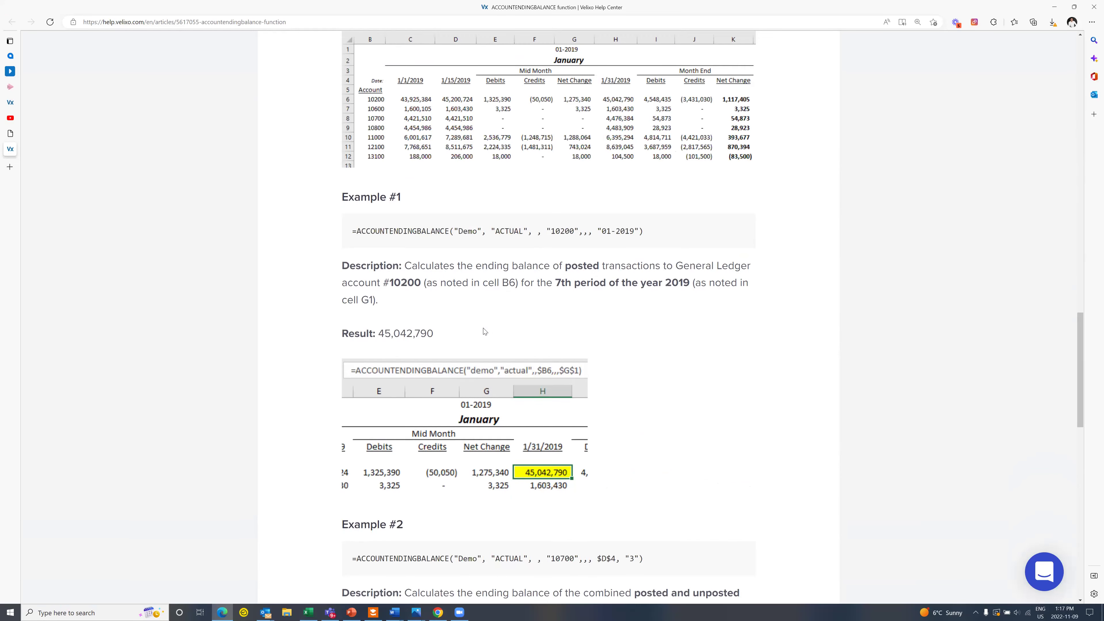
scroll(484, 330, down, 5)
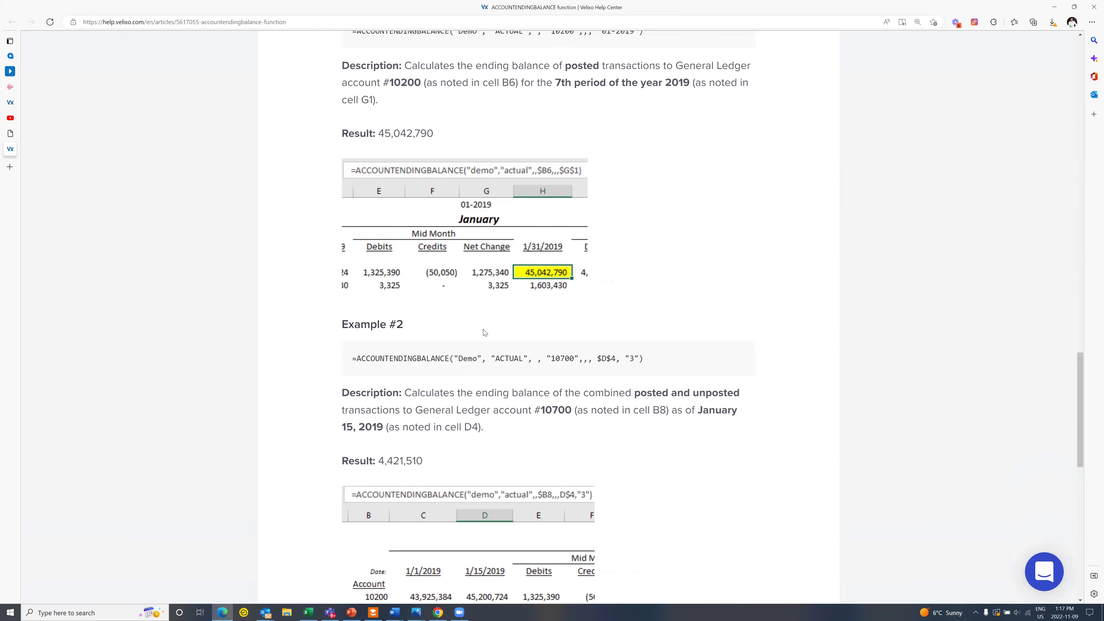
scroll(485, 332, down, 4)
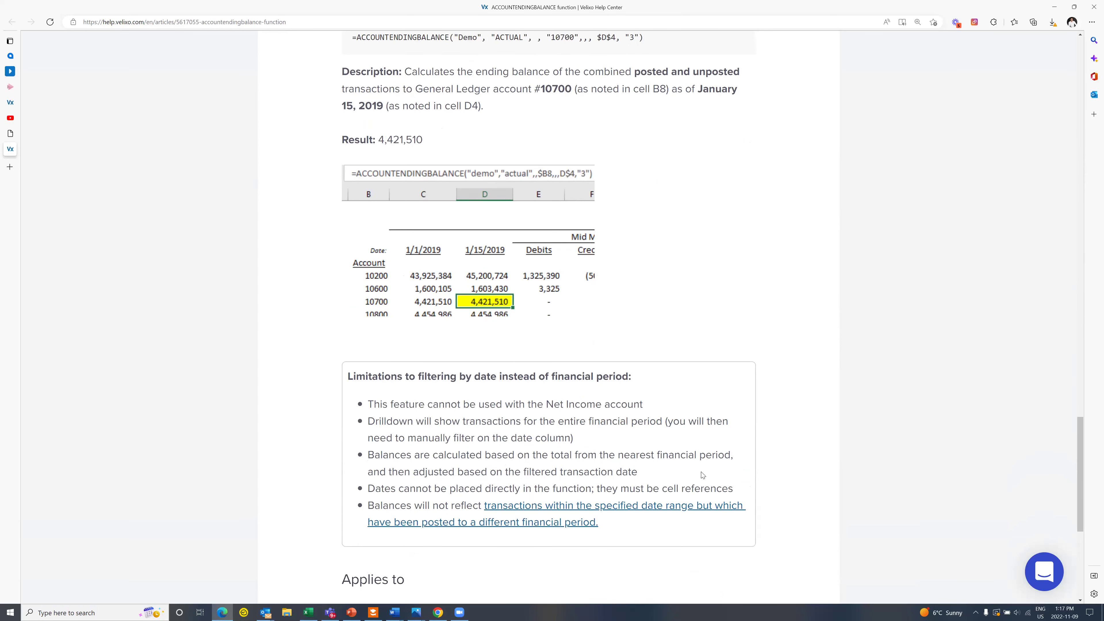
scroll(661, 451, up, 20)
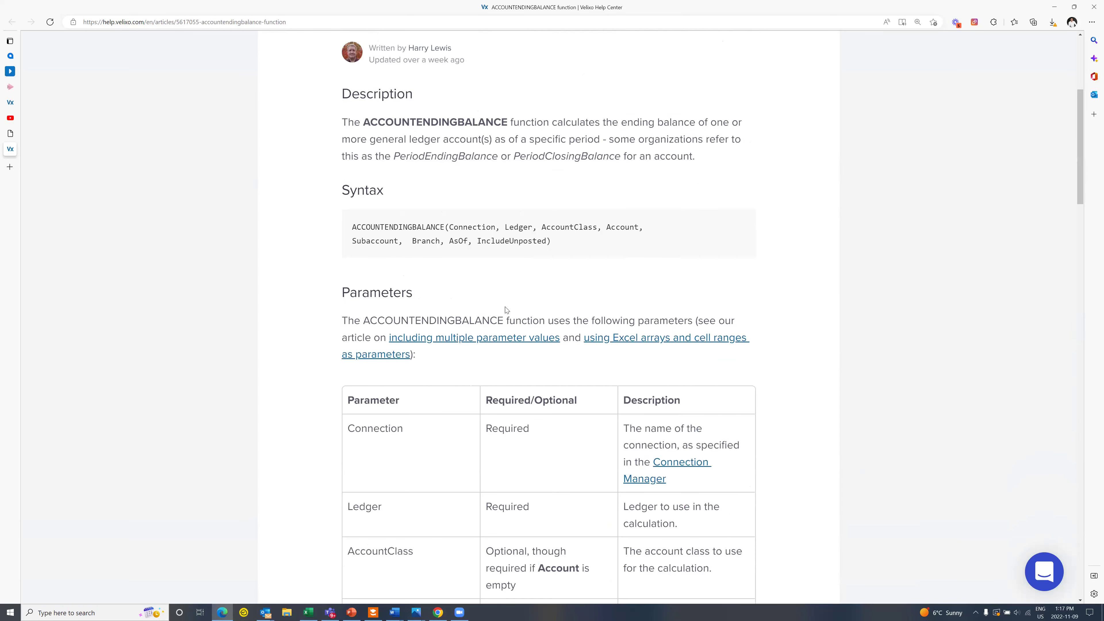
scroll(493, 322, up, 6)
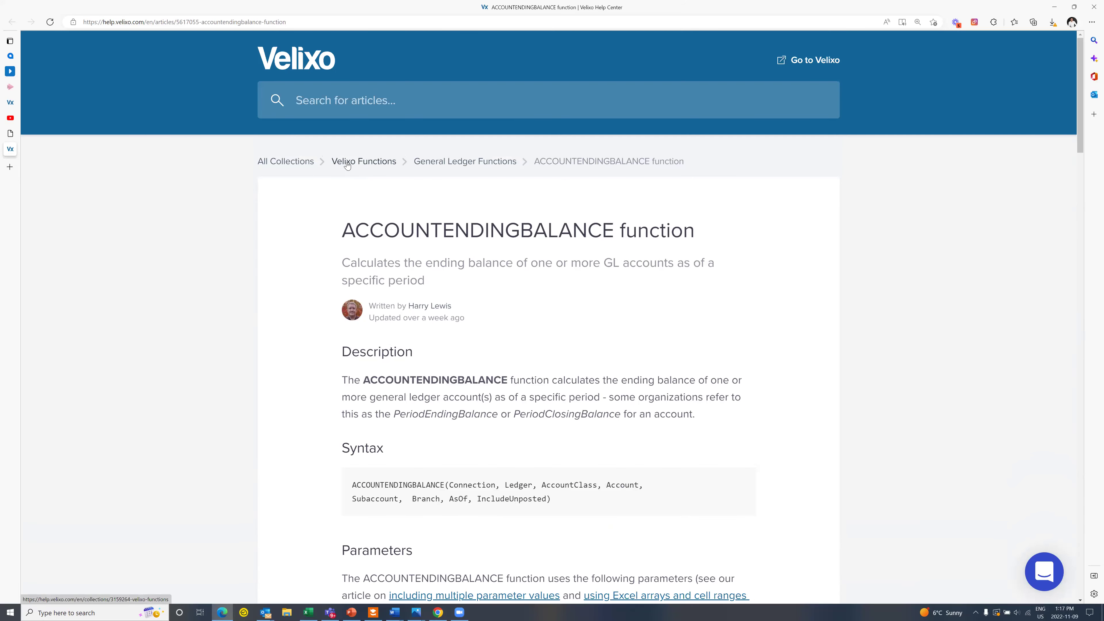
Step: Browse the Velixo Functions article list, then confirm C8's ending balance formula in Excel
click(348, 165)
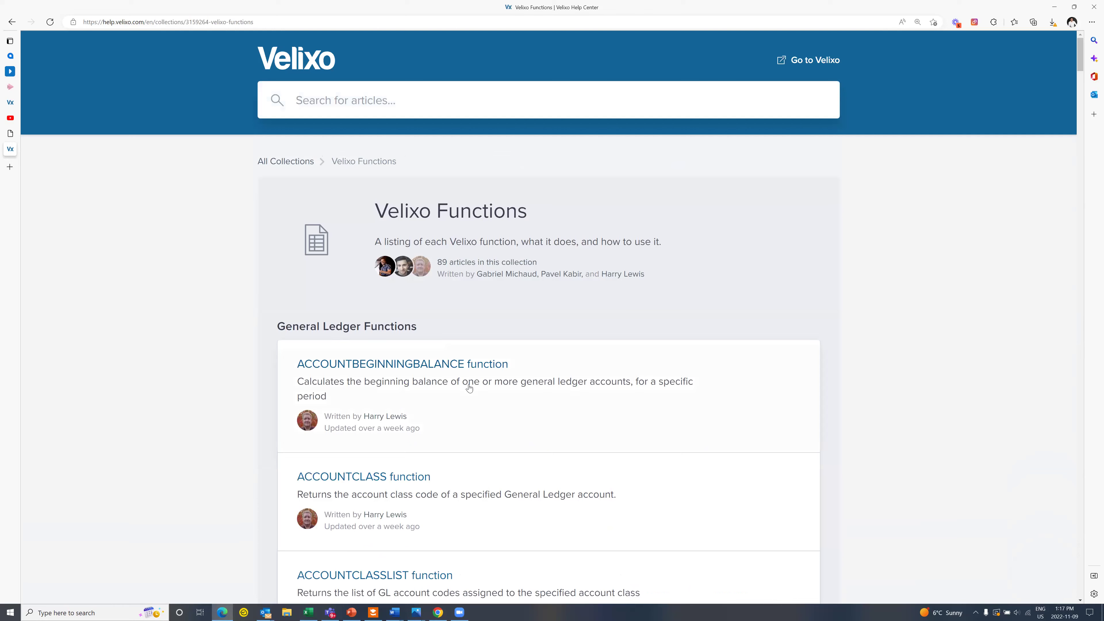
scroll(483, 388, down, 5)
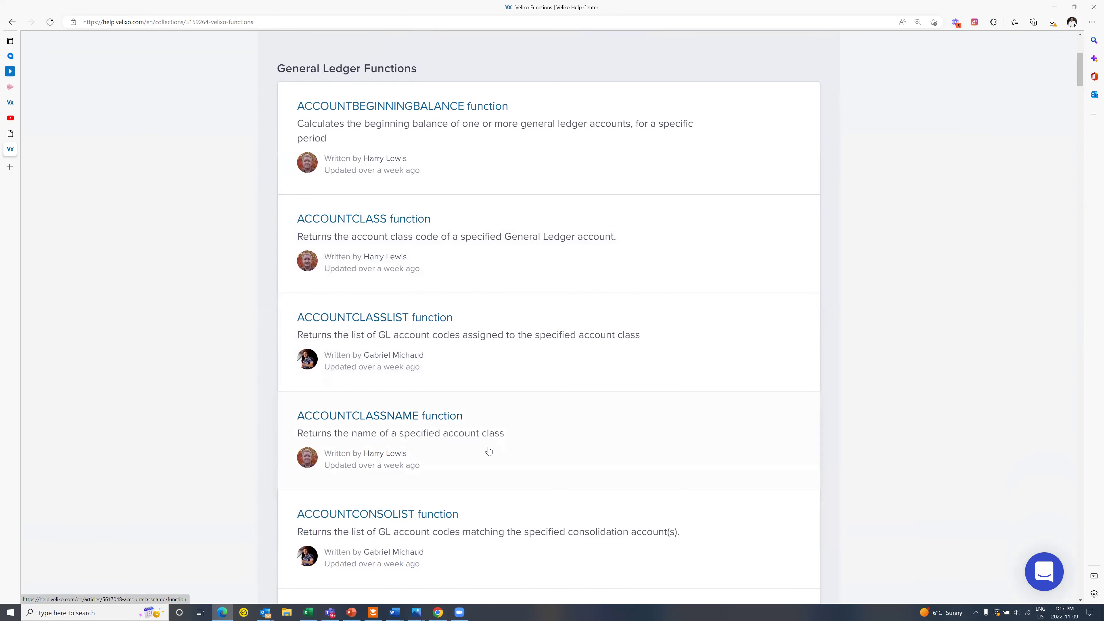
scroll(486, 441, down, 3)
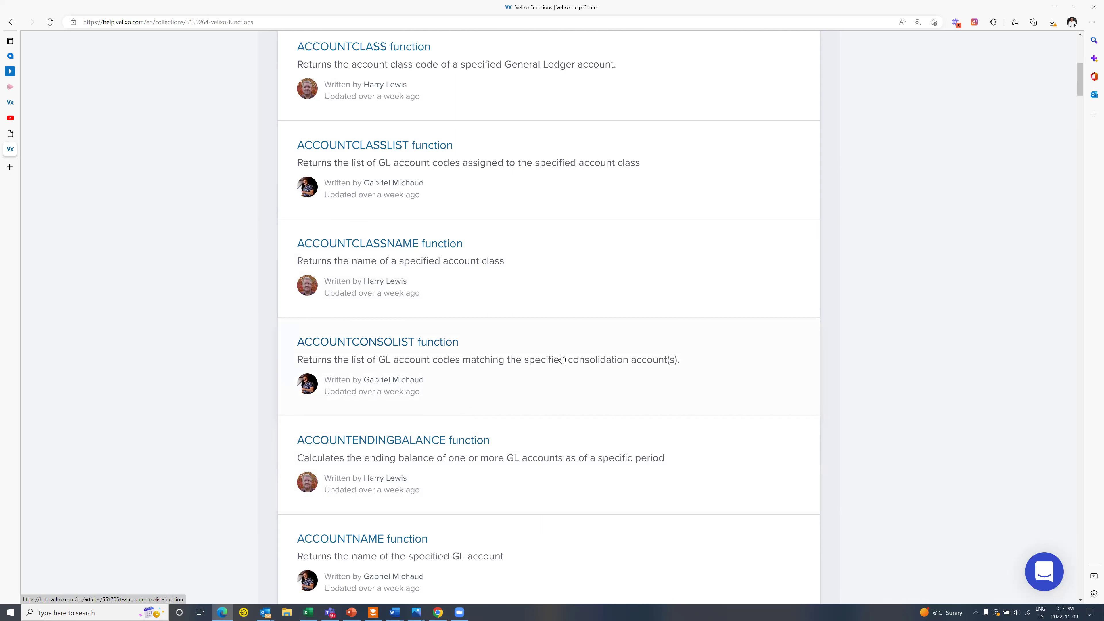
scroll(562, 359, up, 8)
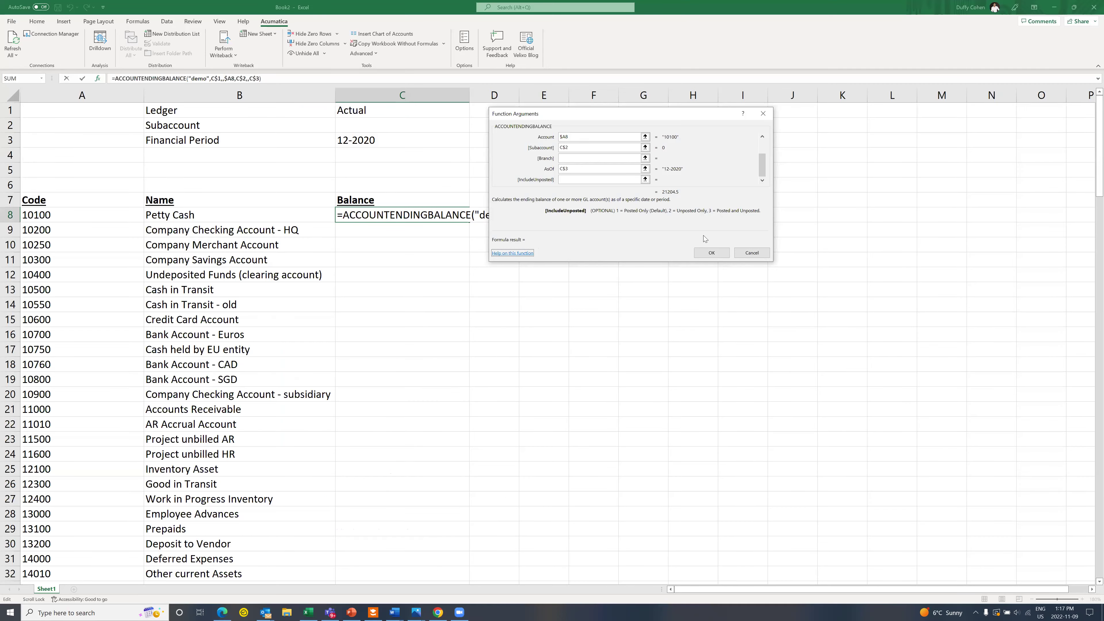
click(711, 253)
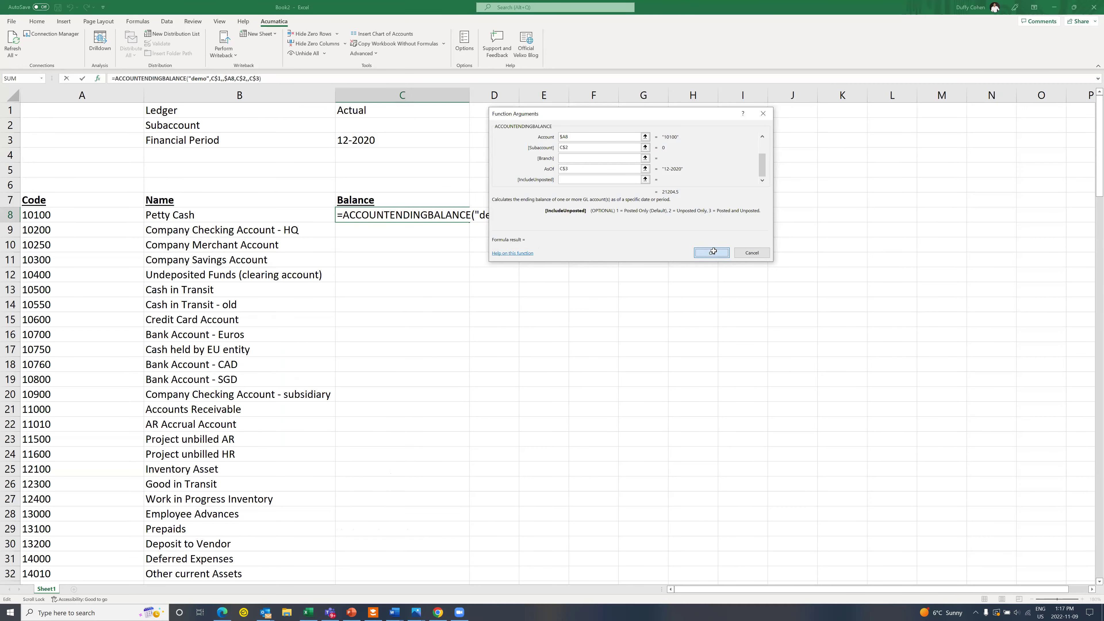
Step: Fill the balance formula down column C, right-align it in Accounting format, and widen column D
double_click(468, 222)
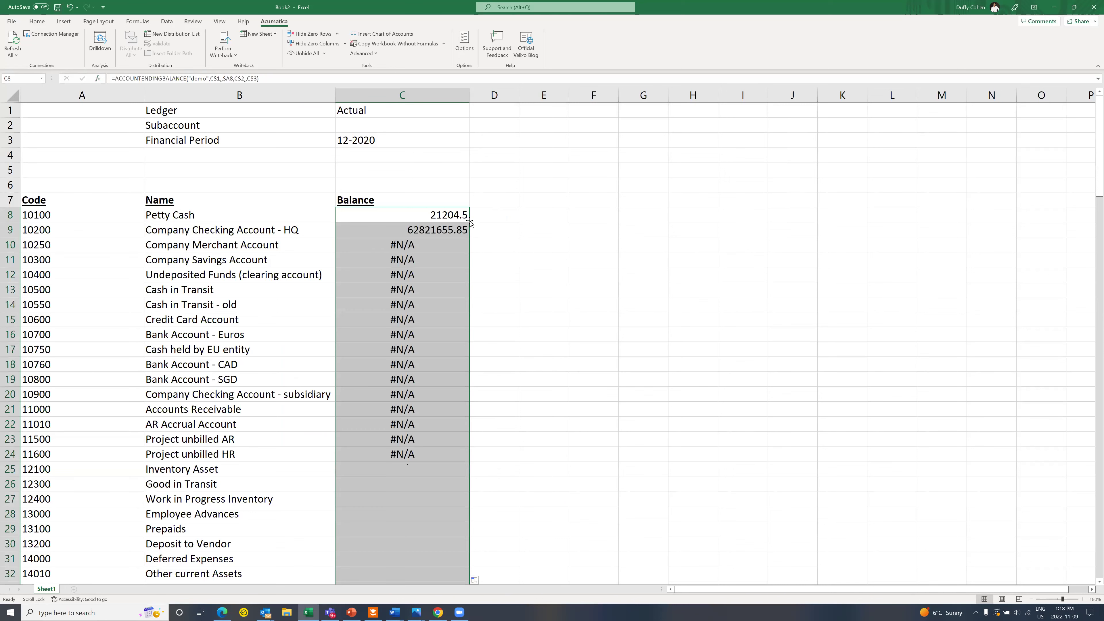
click(351, 96)
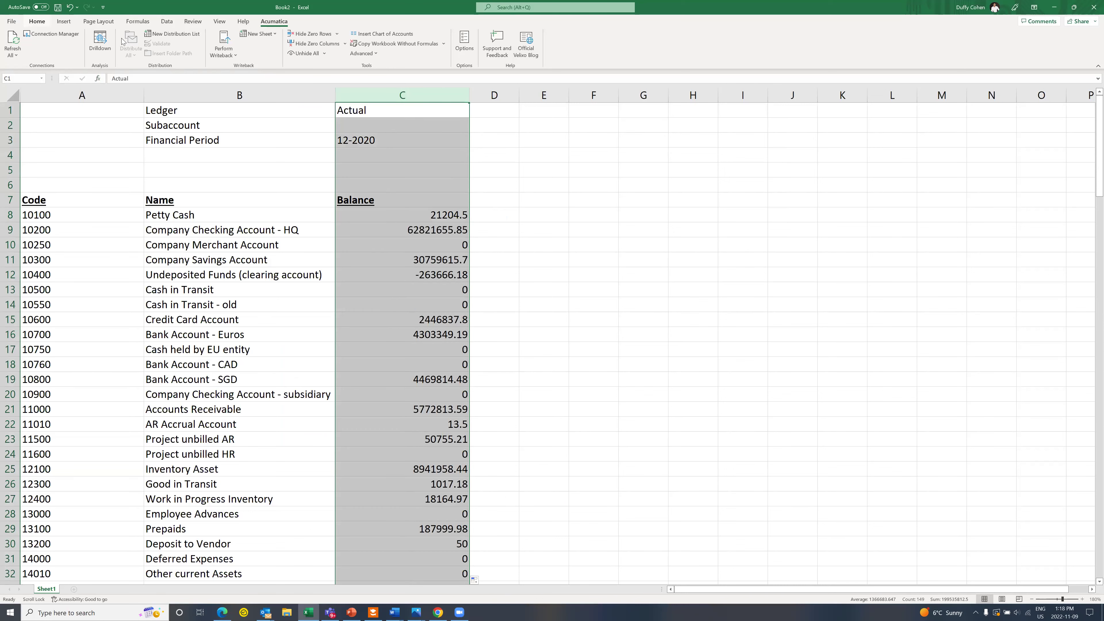
click(37, 21)
click(192, 52)
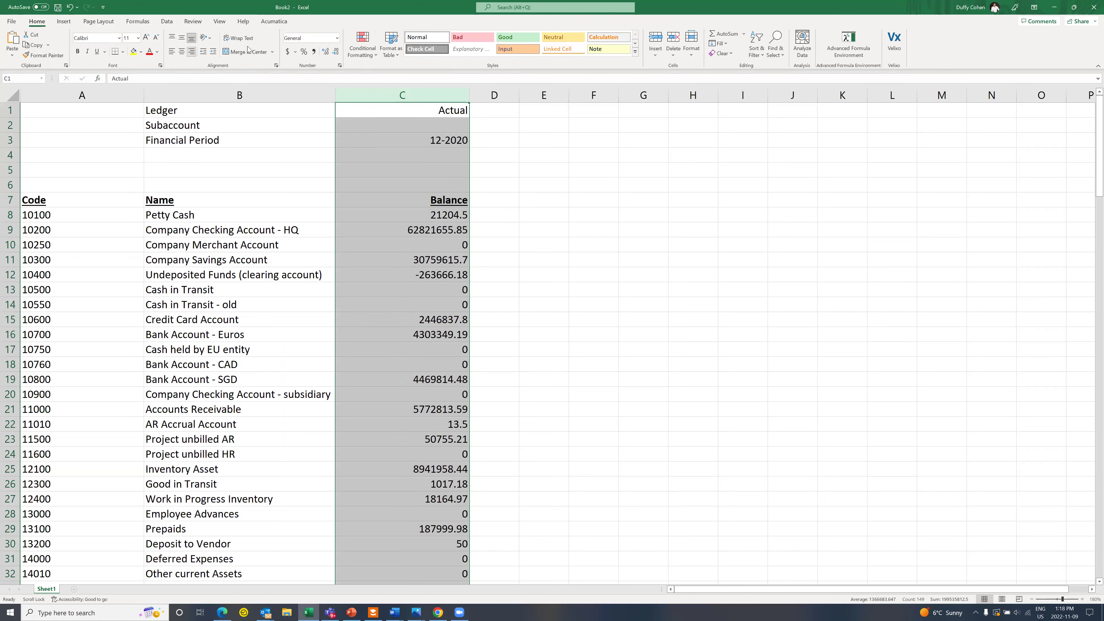
click(296, 52)
click(505, 95)
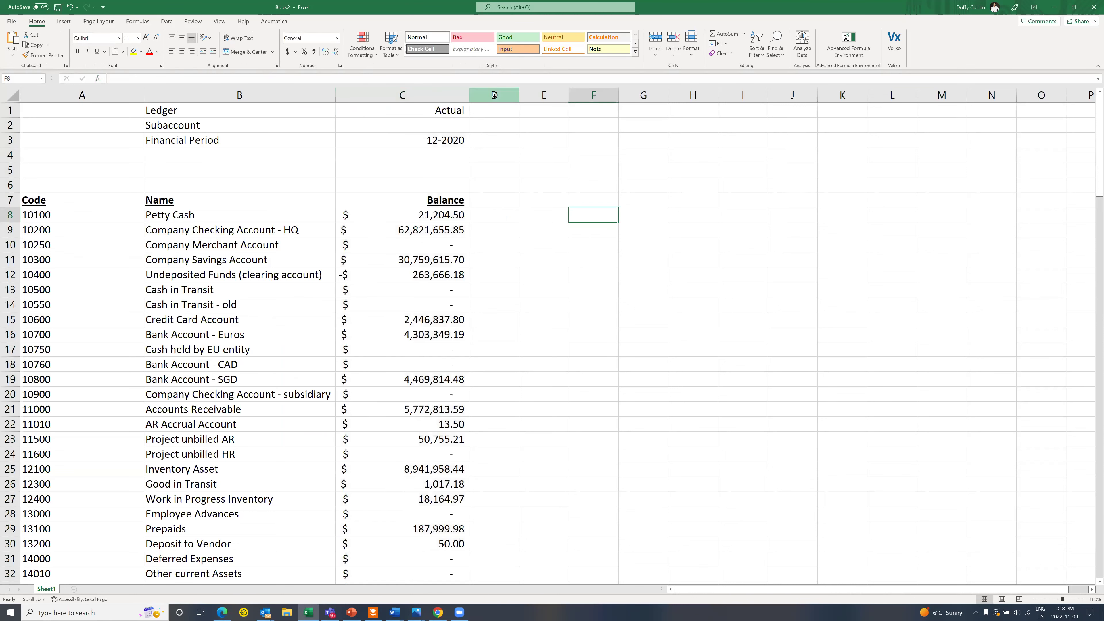
drag(517, 95, 592, 94)
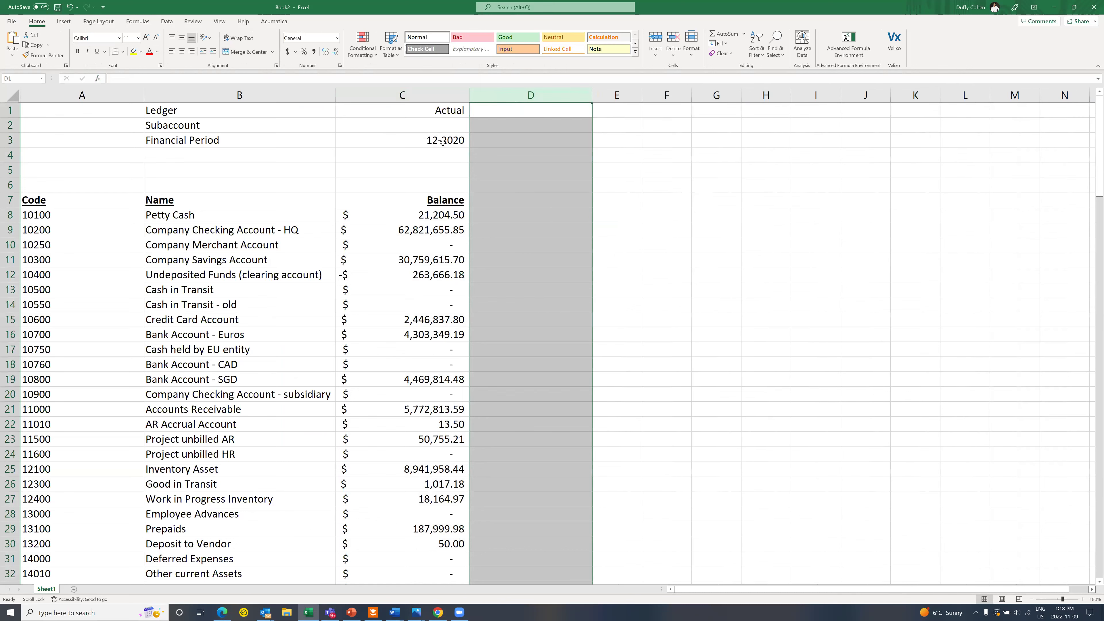
Step: Change the financial period in C3 to 11-2020
double_click(438, 140)
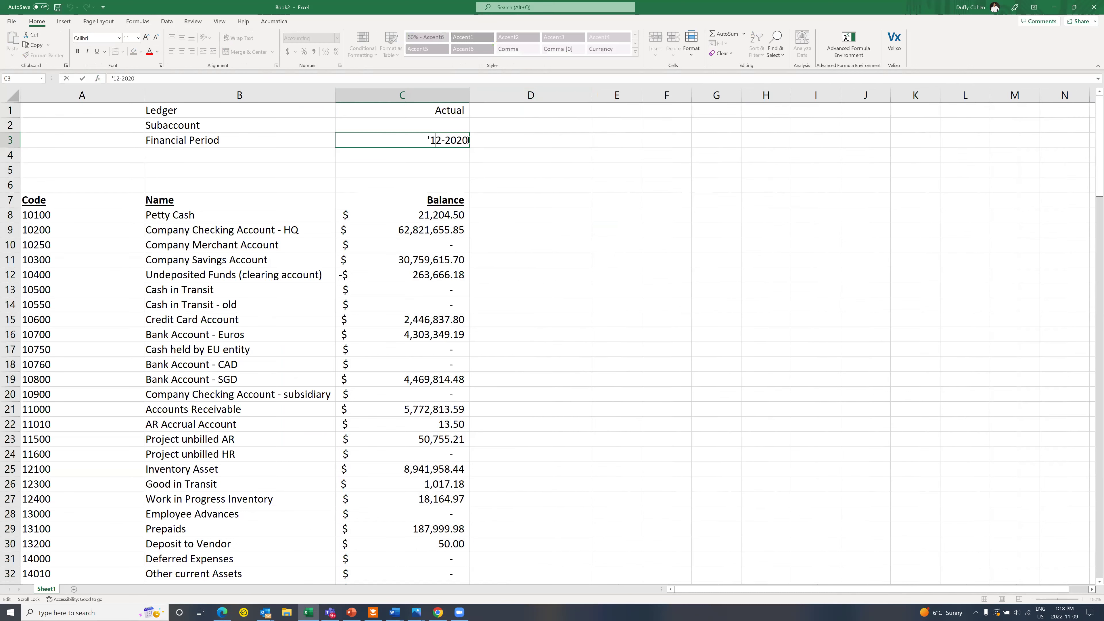
key(BackSpace)
text(1)
key(Tab)
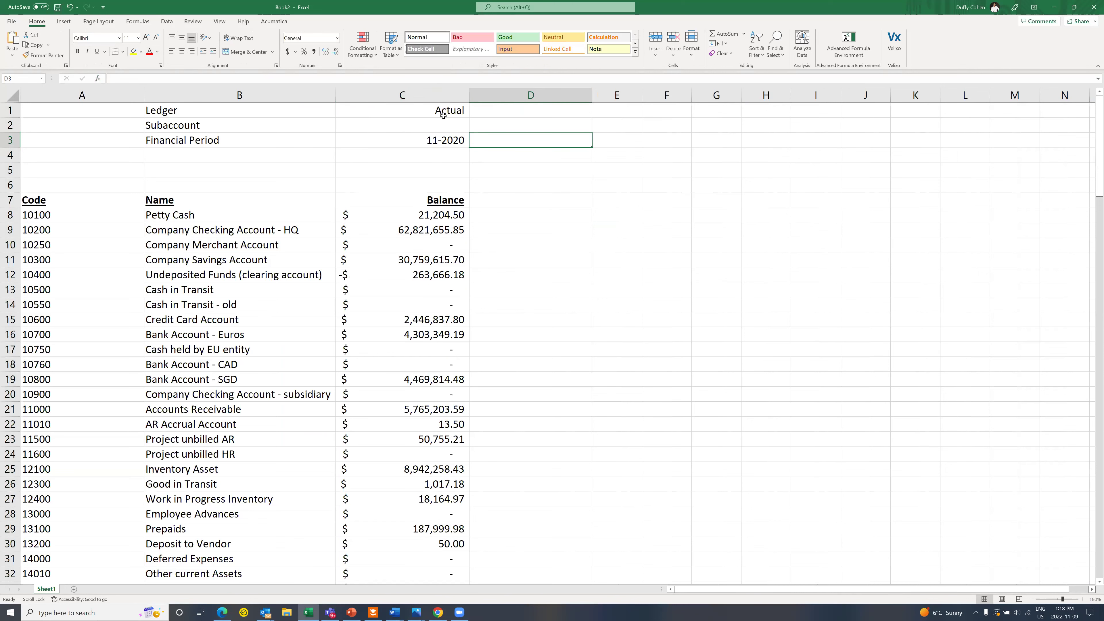
click(433, 99)
Step: Copy the Balance column C into column D
right_click(436, 101)
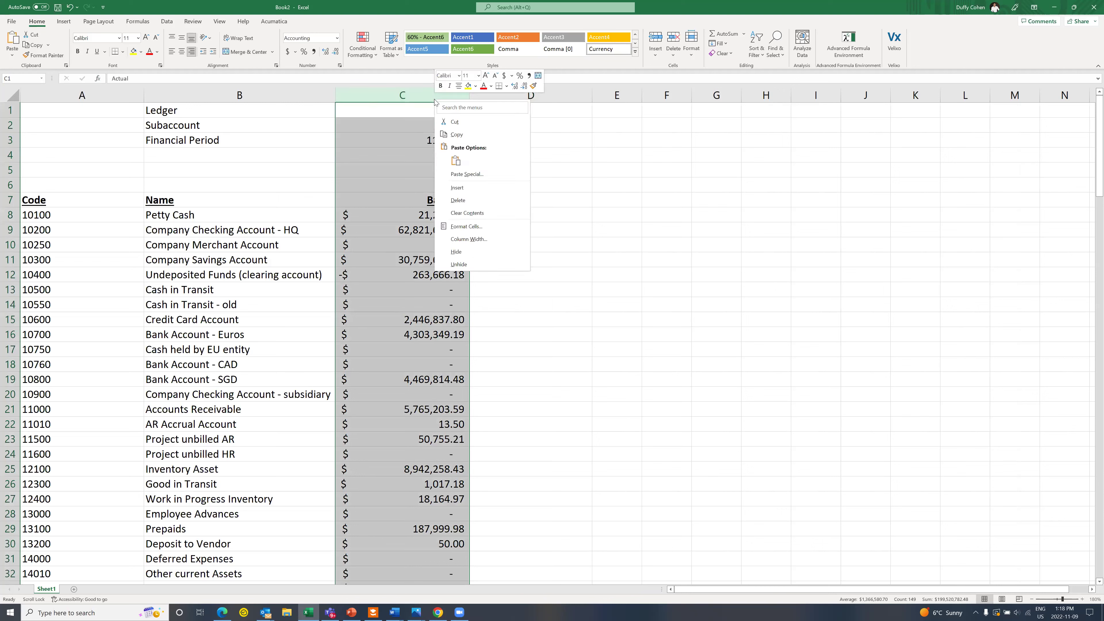
click(453, 122)
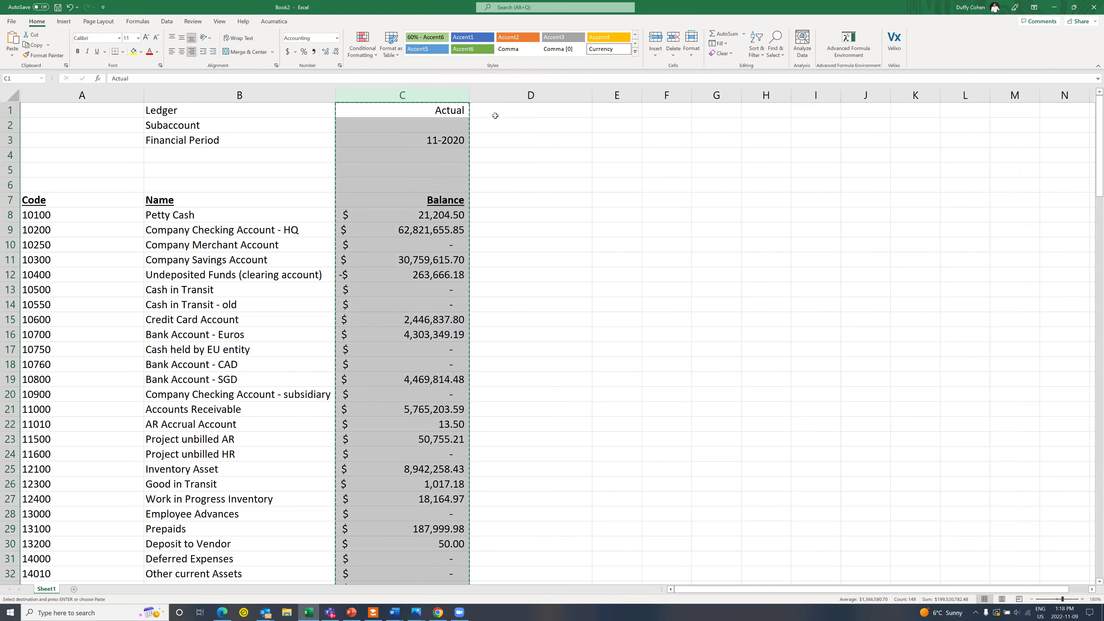
click(498, 98)
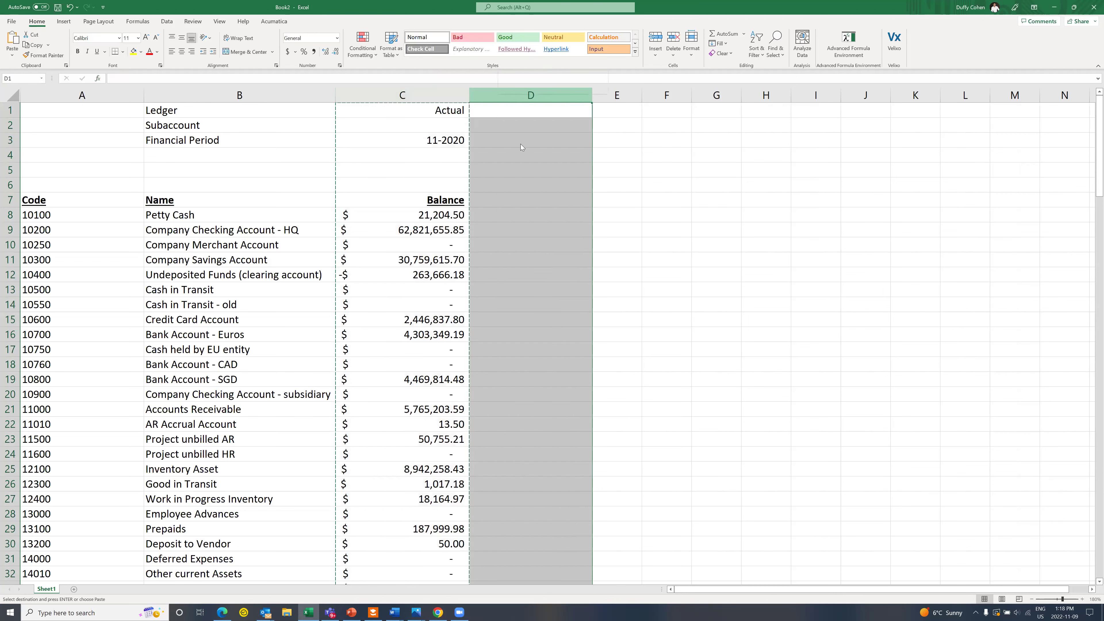
right_click(500, 101)
click(520, 162)
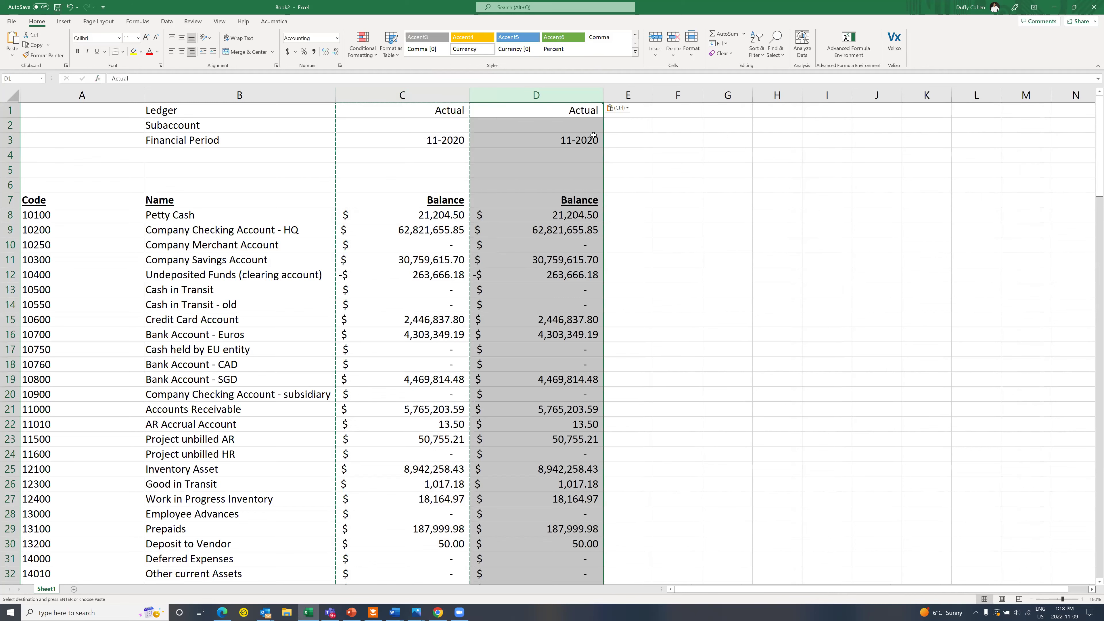
Step: Set column D's period in D3 to 11-2019 and its ledger in D1 to budget
double_click(595, 139)
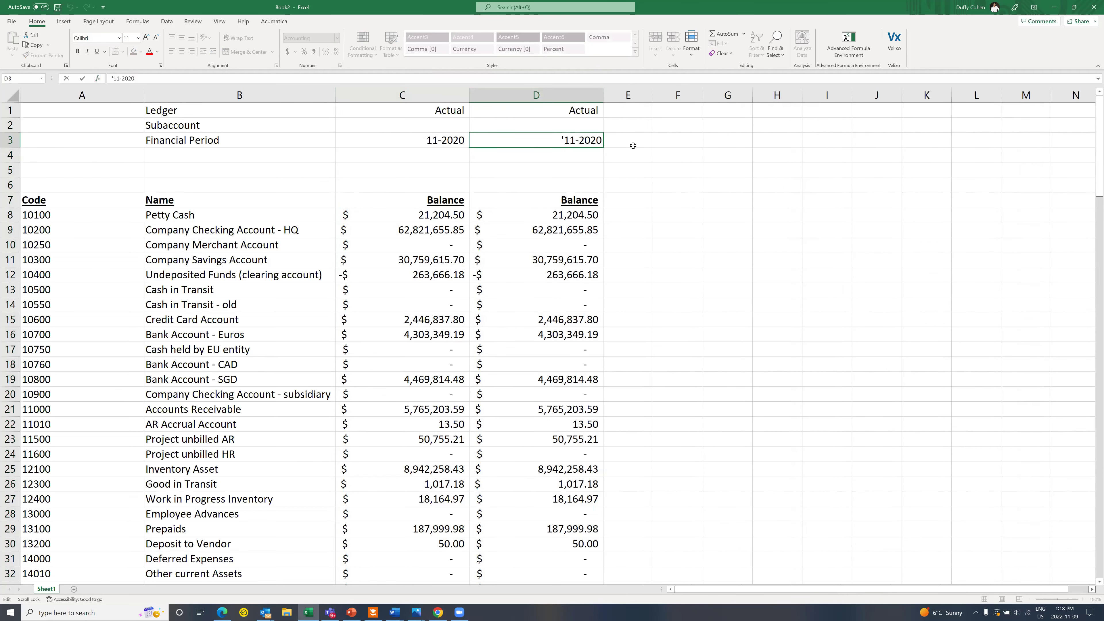
key(BackSpace)
key(BackSpace)
text(19)
key(ctrl+Return)
click(634, 147)
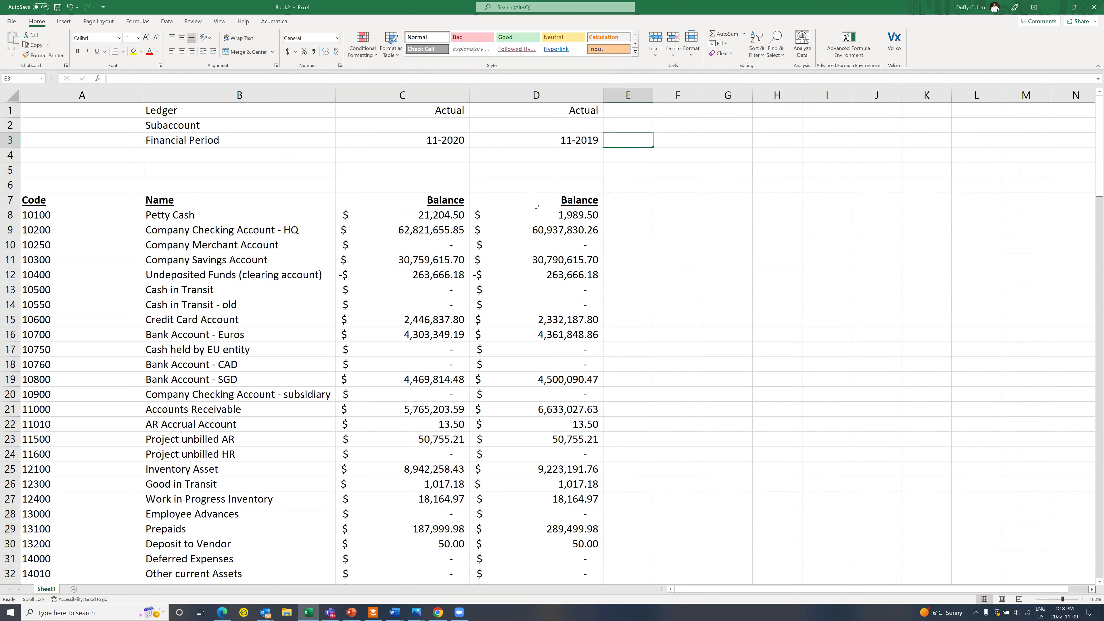
double_click(548, 112)
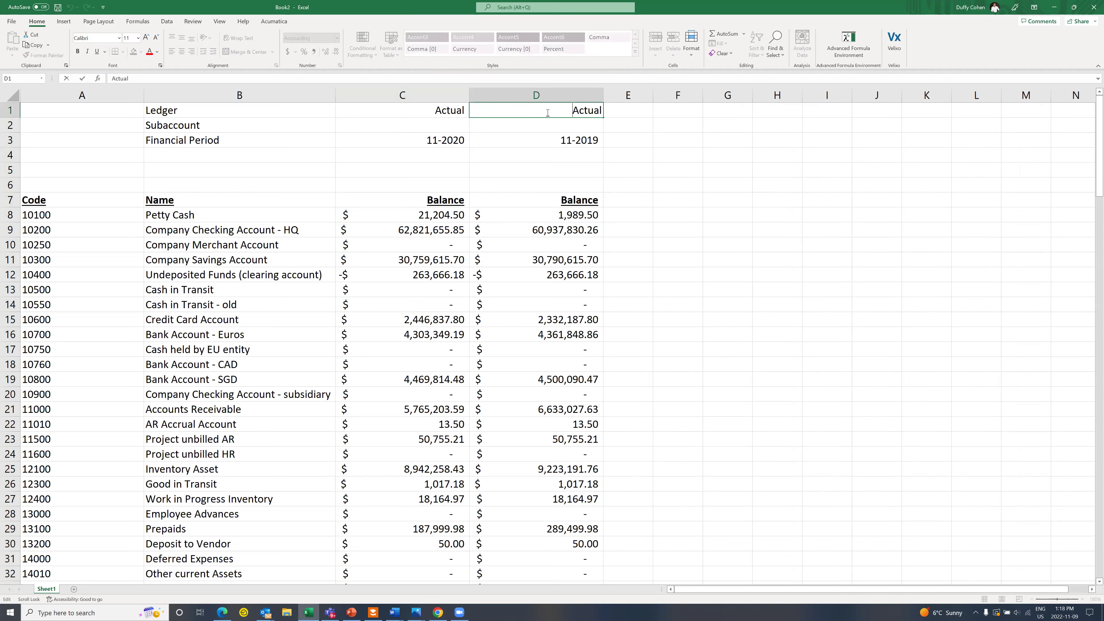
double_click(583, 112)
text(budget)
click(641, 111)
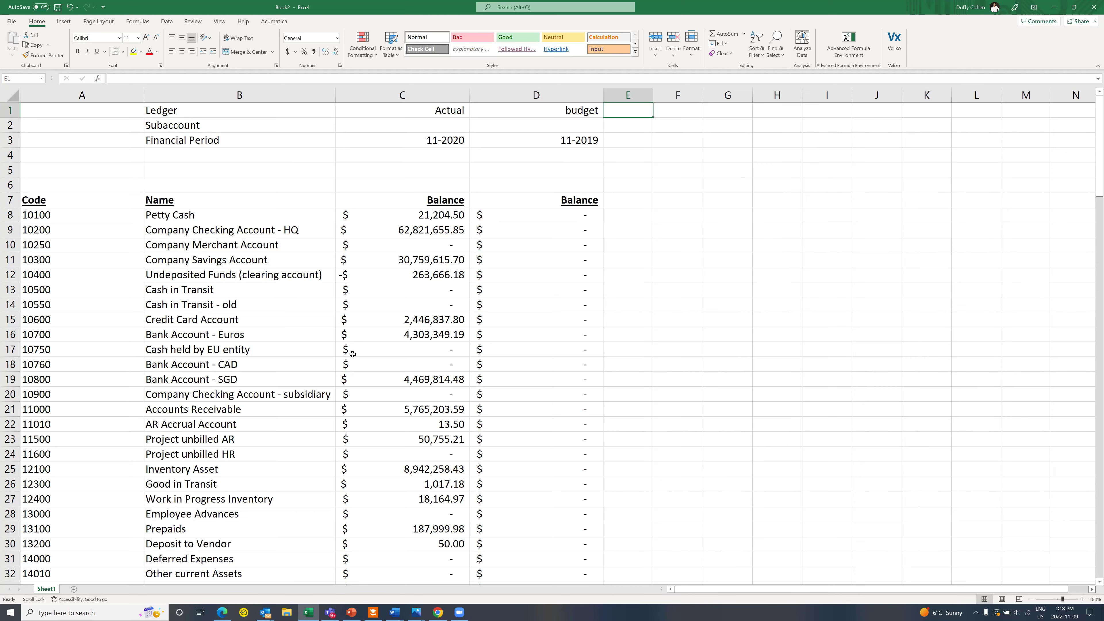
Step: Review the recalculated budget figures and show the add-in's ribbon commands
scroll(350, 348, down, 4)
scroll(354, 354, down, 9)
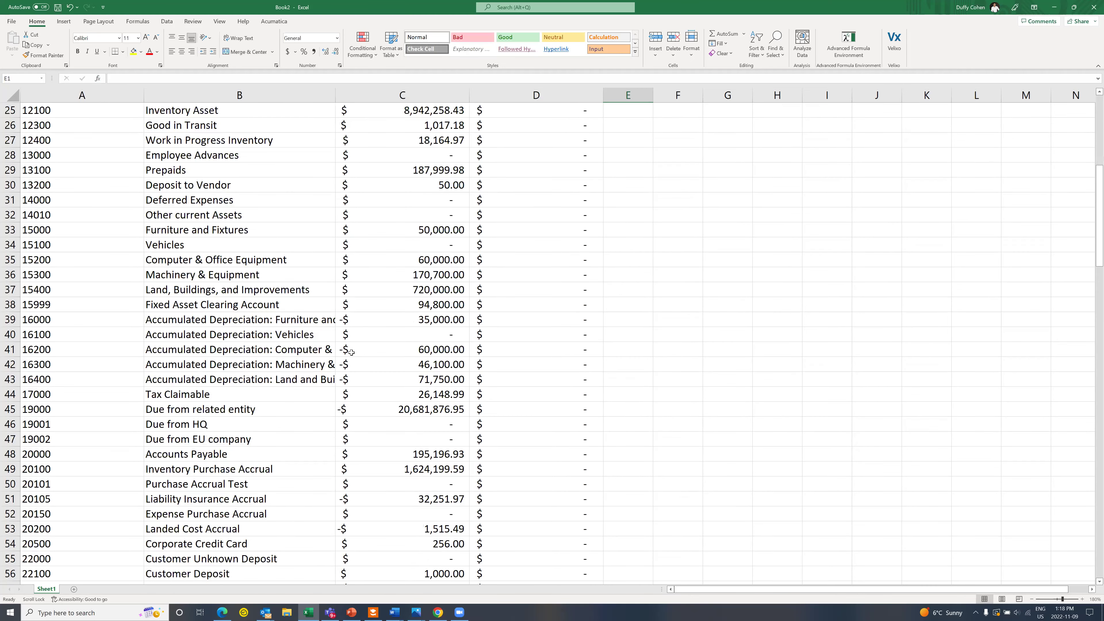
scroll(352, 351, down, 7)
scroll(345, 349, up, 9)
scroll(345, 349, up, 11)
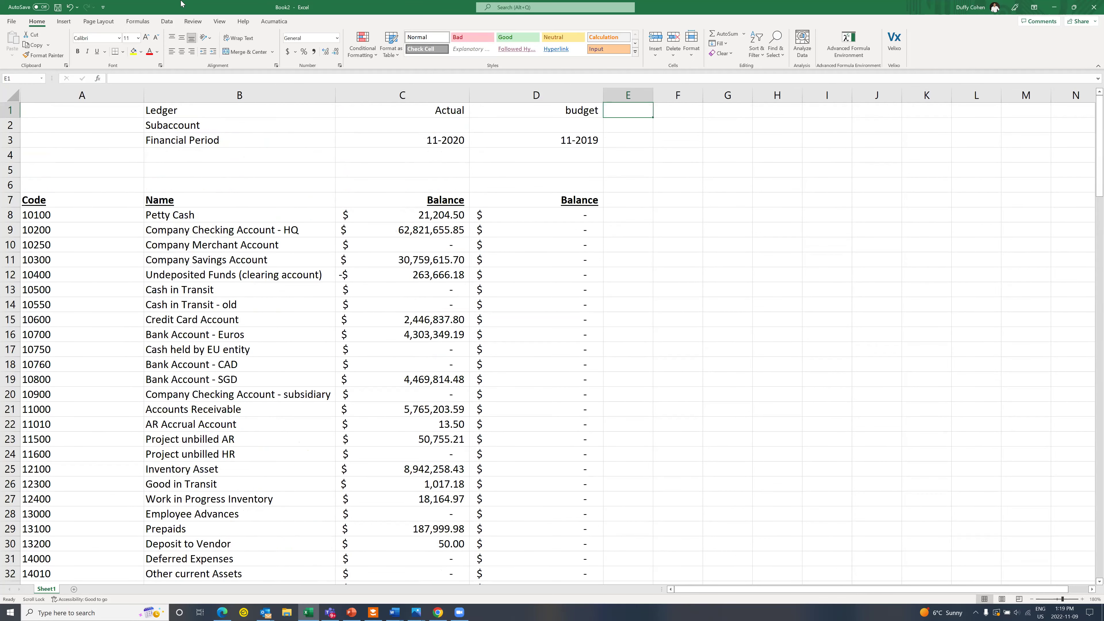
click(272, 22)
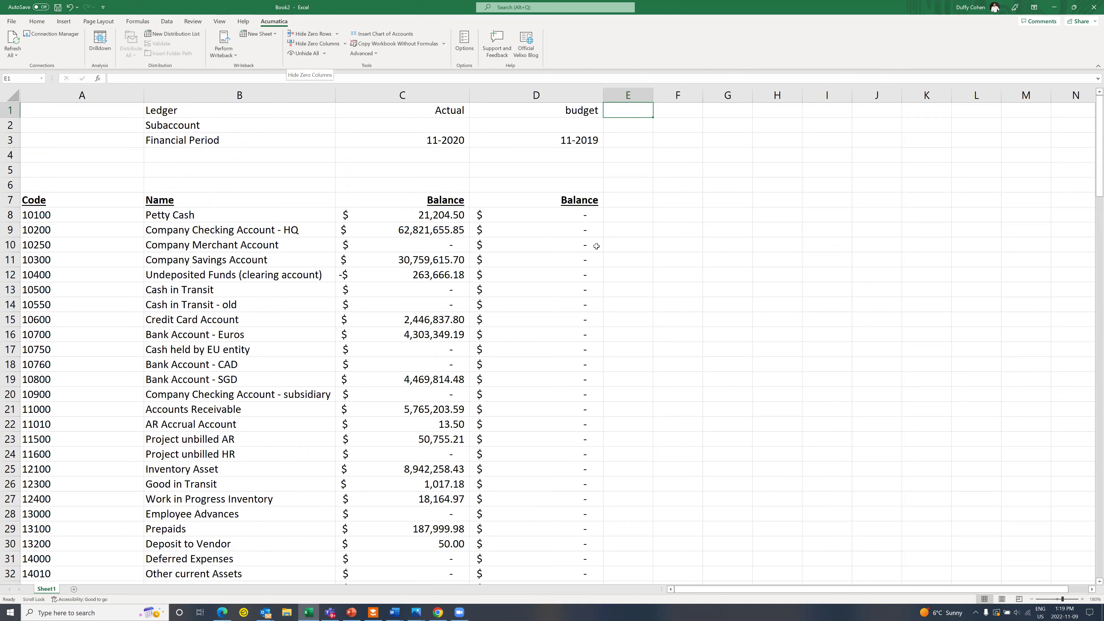
click(618, 205)
Step: Add a 'Variance' heading in E7 and fill =C8-D8 down column E
drag(654, 98, 706, 99)
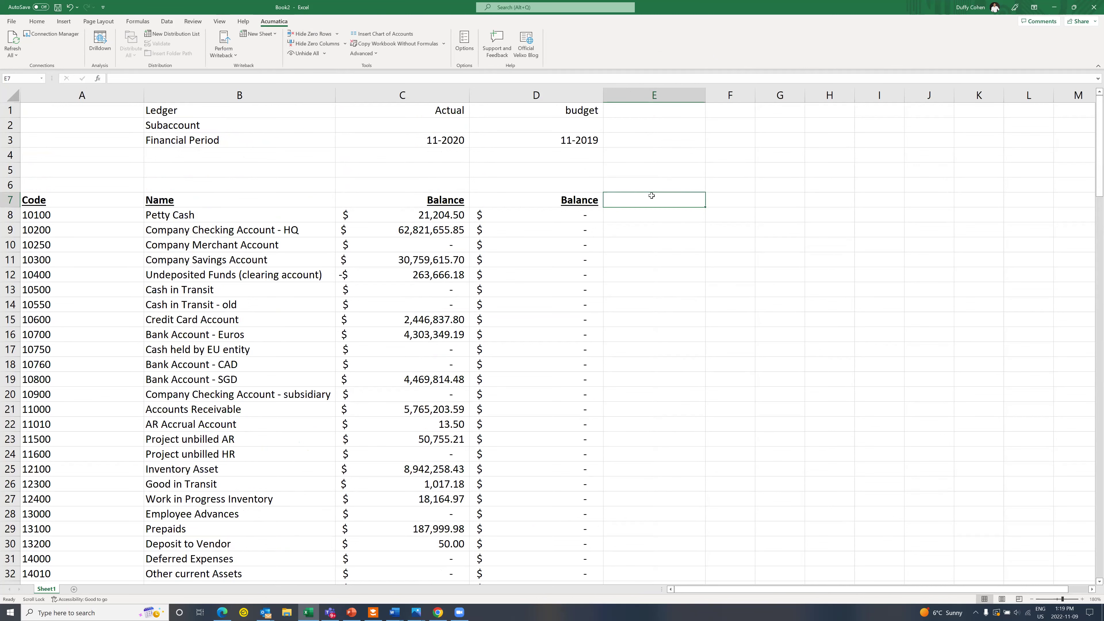
text(Variance)
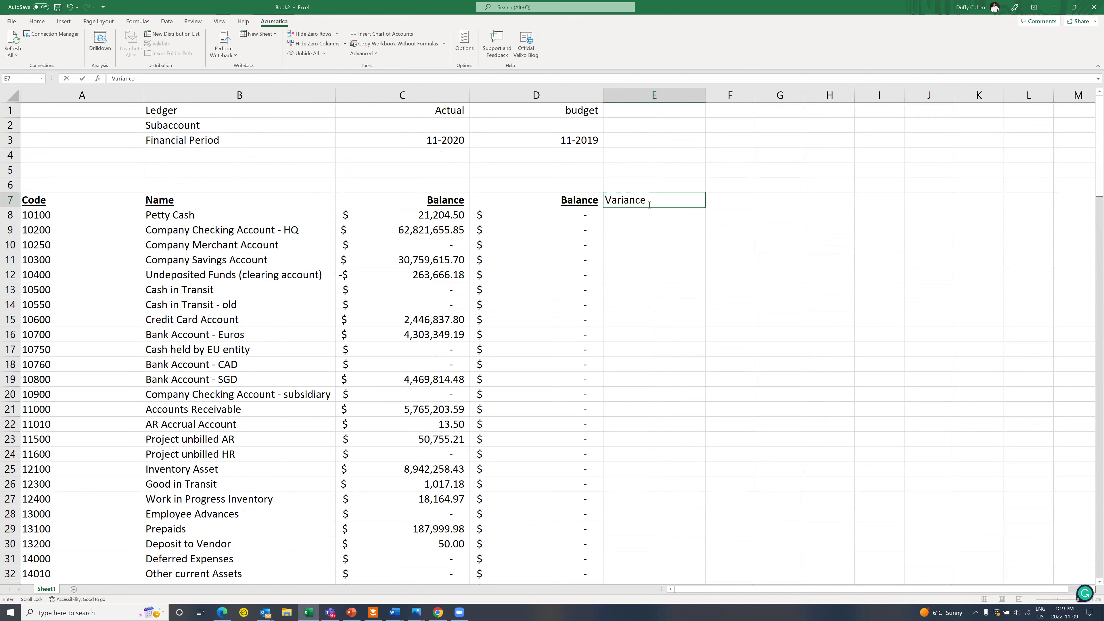
key(Return)
text(=c8-d8)
key(Return)
click(652, 215)
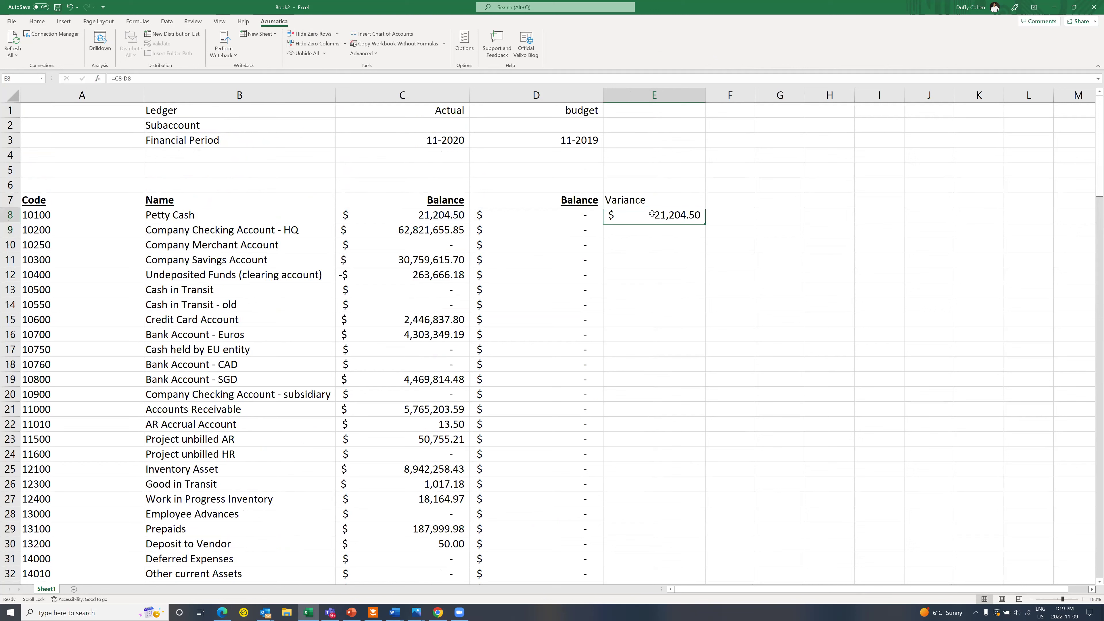
double_click(705, 220)
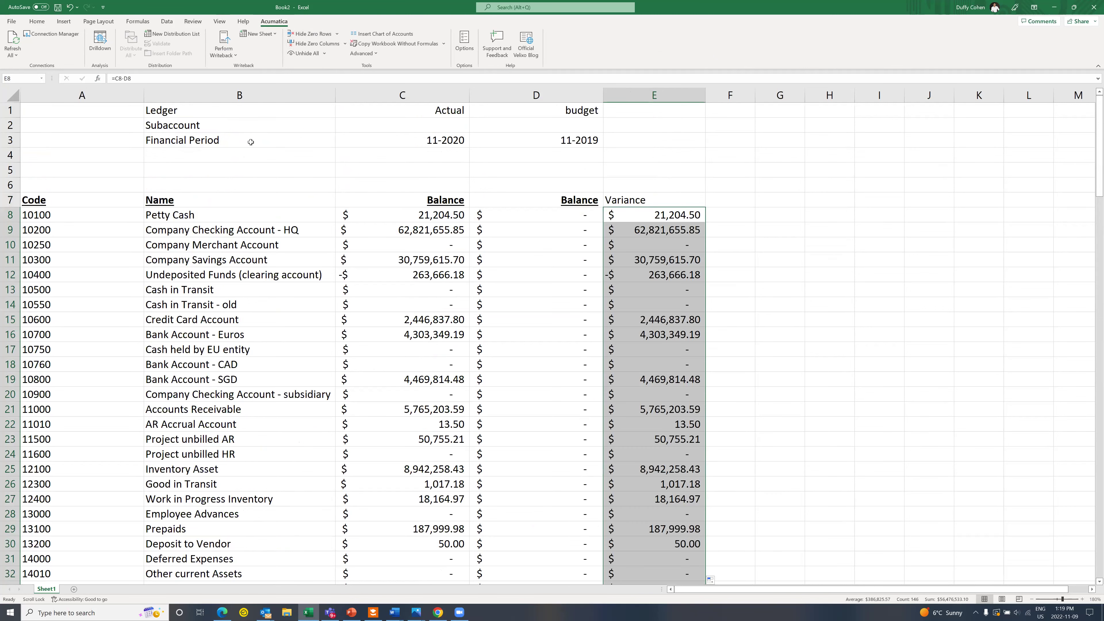
click(73, 183)
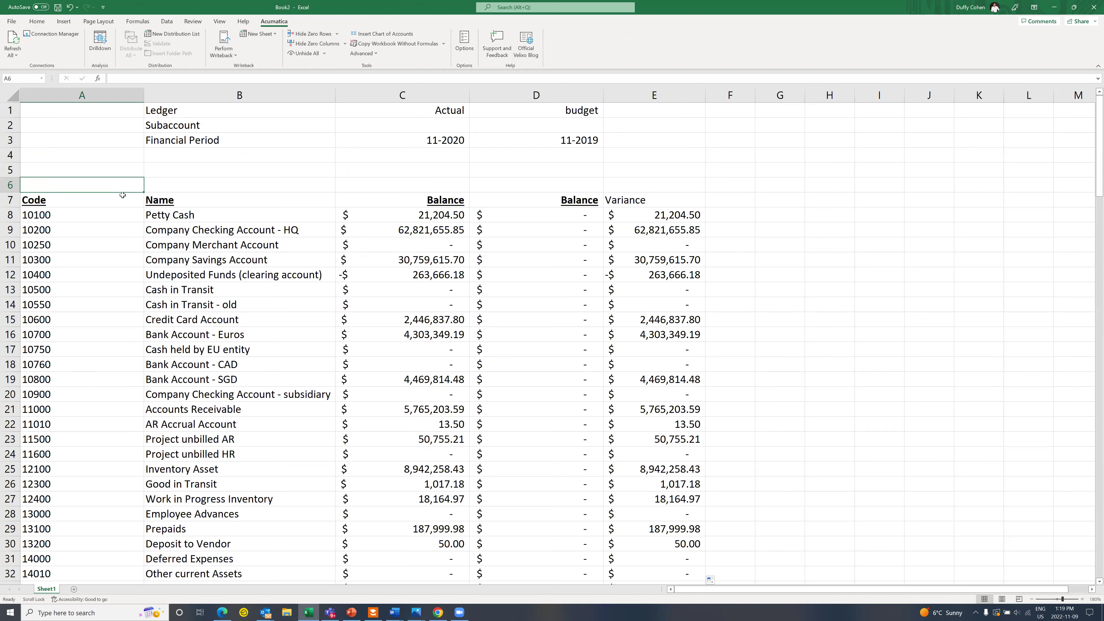
Step: Enter account filter 10100;10200;10300 in A6 and copy row 8's balance formulas into row 6
double_click(131, 183)
text(10100)
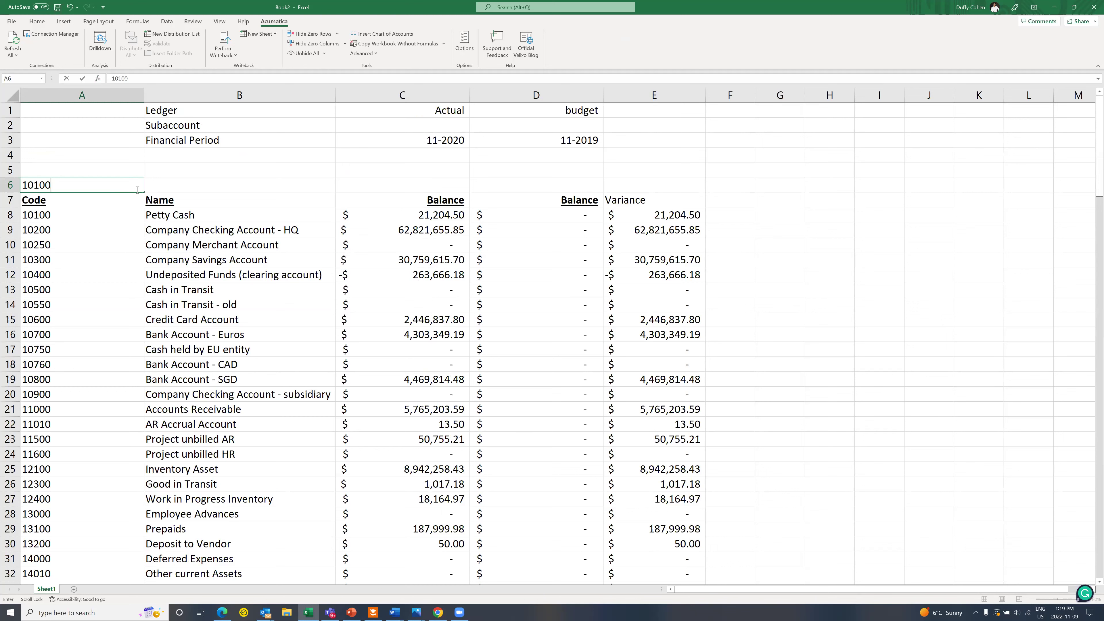
text(;10200;10300)
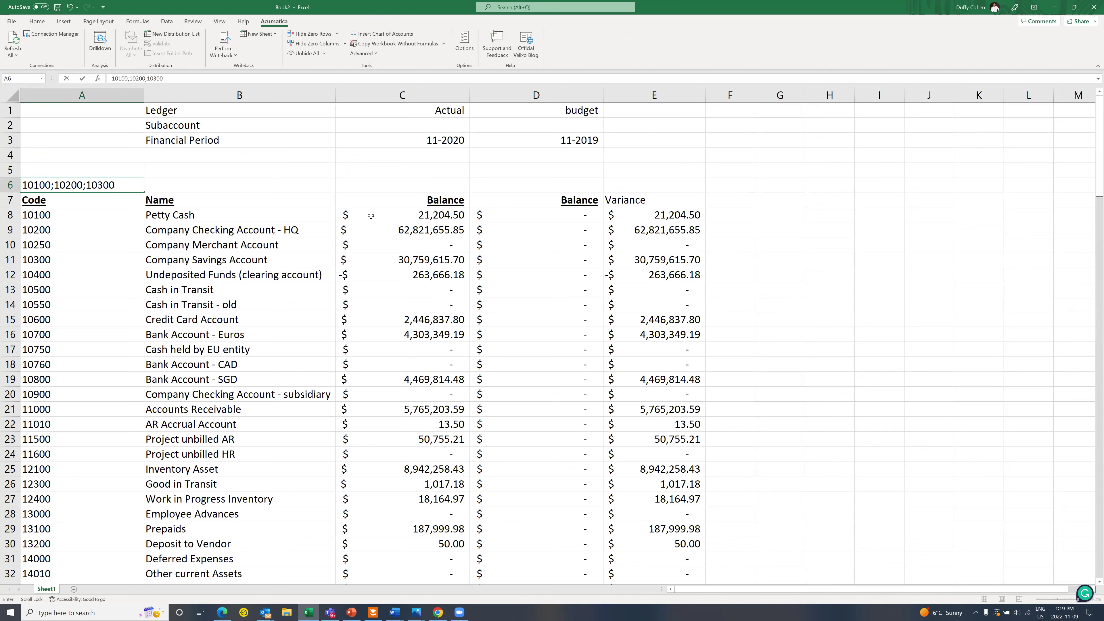
drag(371, 216, 622, 216)
key(ctrl+c)
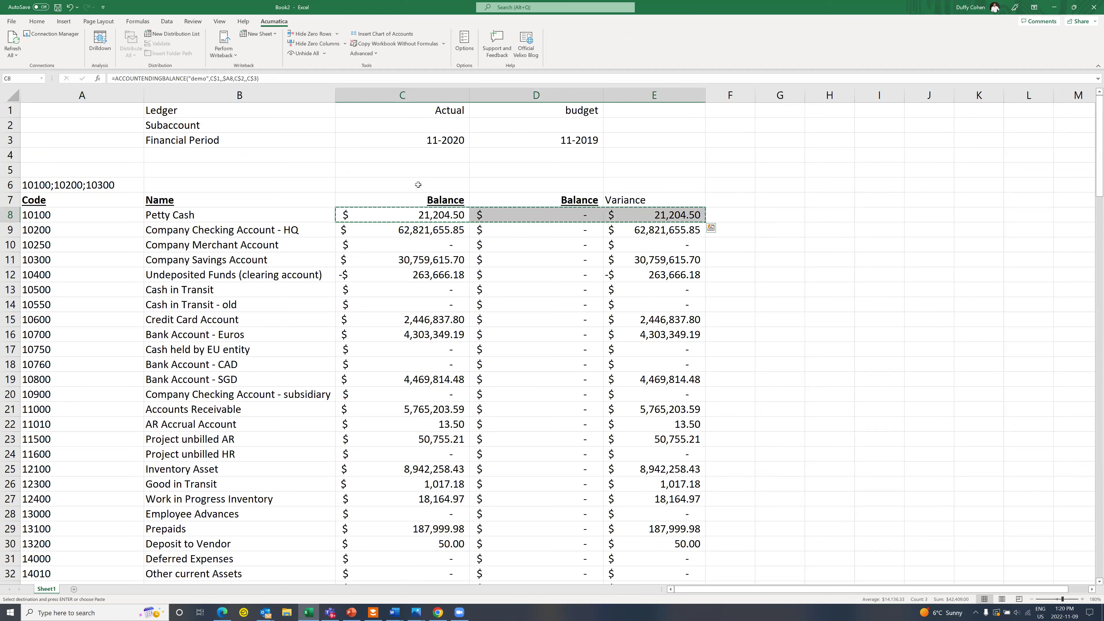
click(417, 185)
key(ctrl+v)
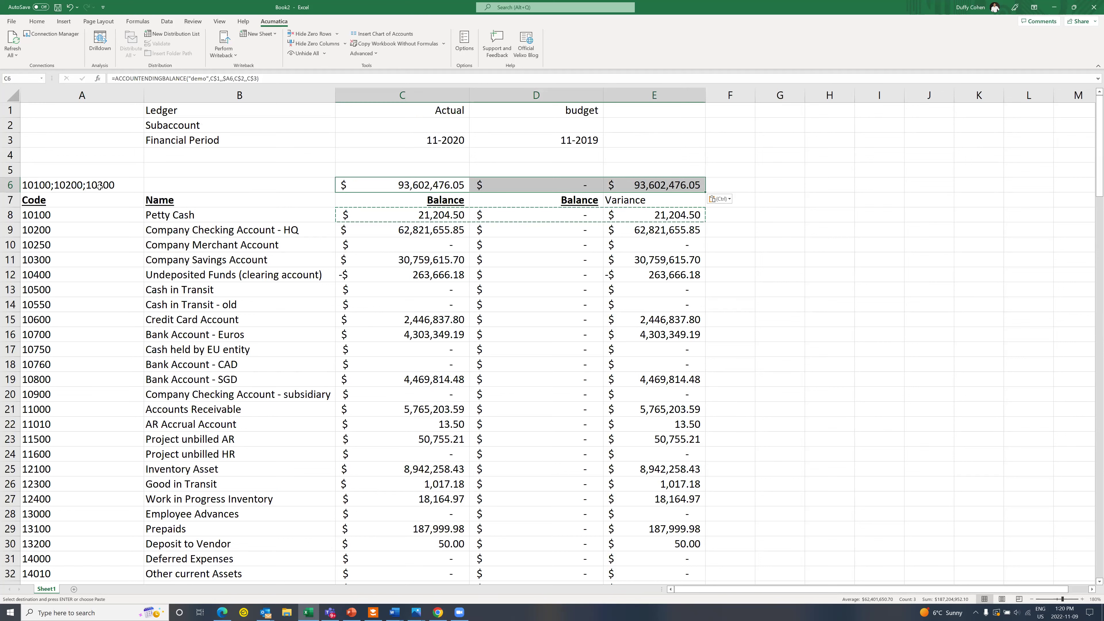
Step: Change the A6 filter to 10100:10750, then to 1????;-10200
double_click(128, 186)
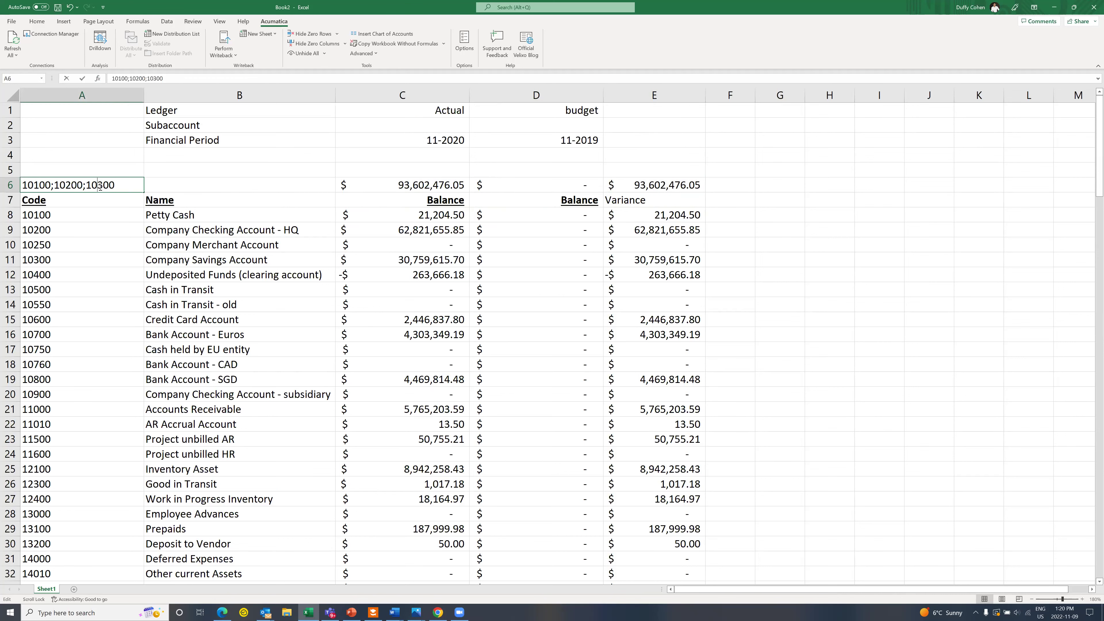
drag(128, 186, 4, 186)
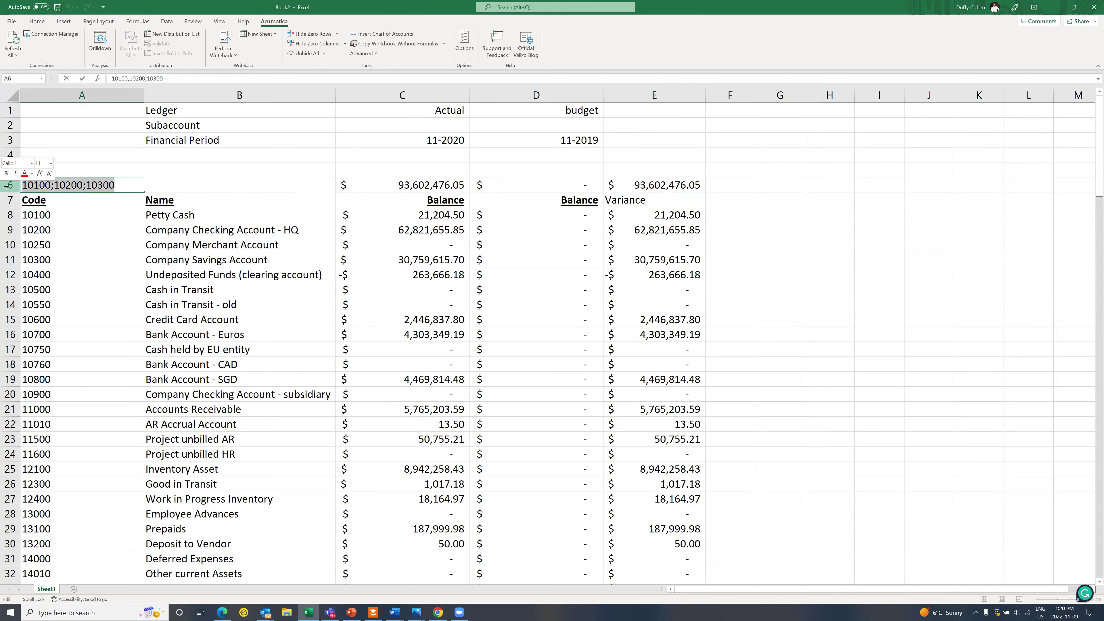
text(101)
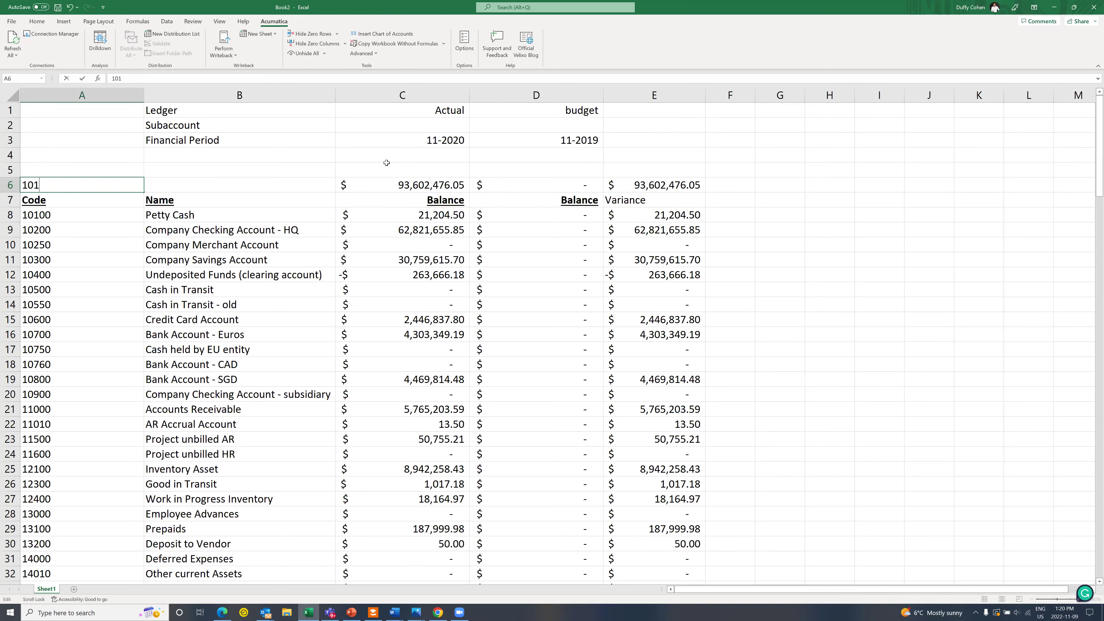
text(00:10750)
key(Tab)
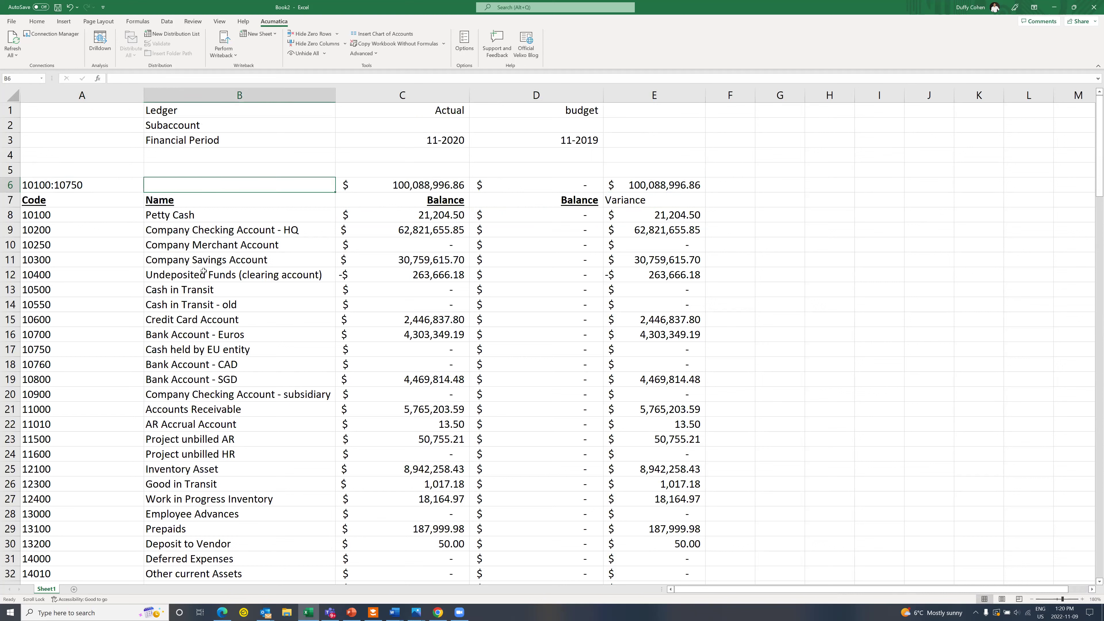
double_click(71, 185)
drag(85, 185, 4, 180)
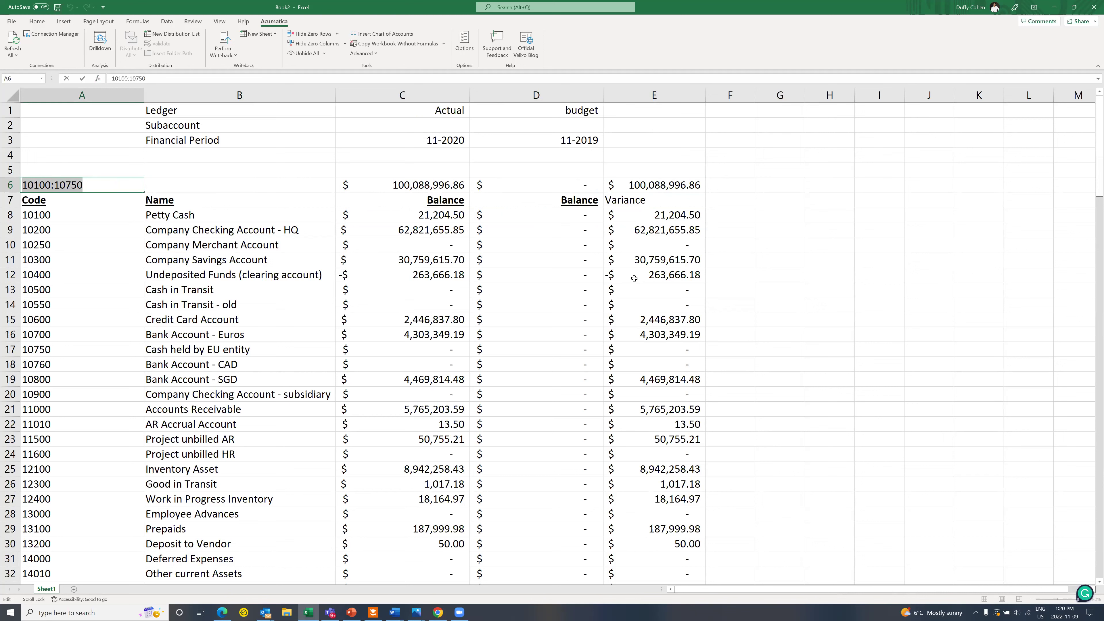
text(1)
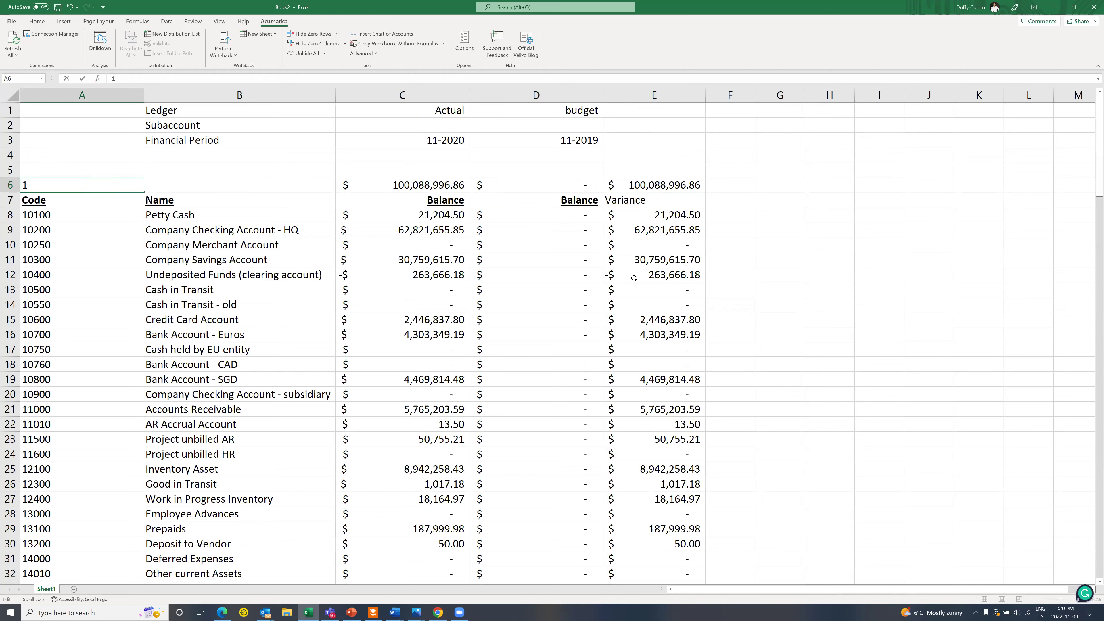
text(????;-10200)
key(Tab)
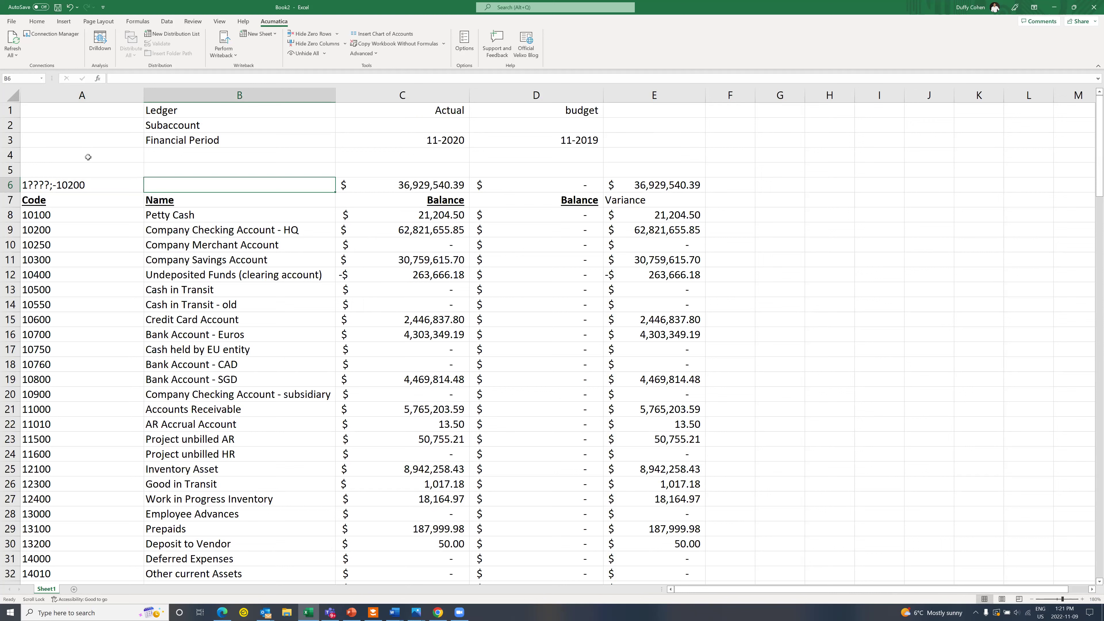
click(11, 21)
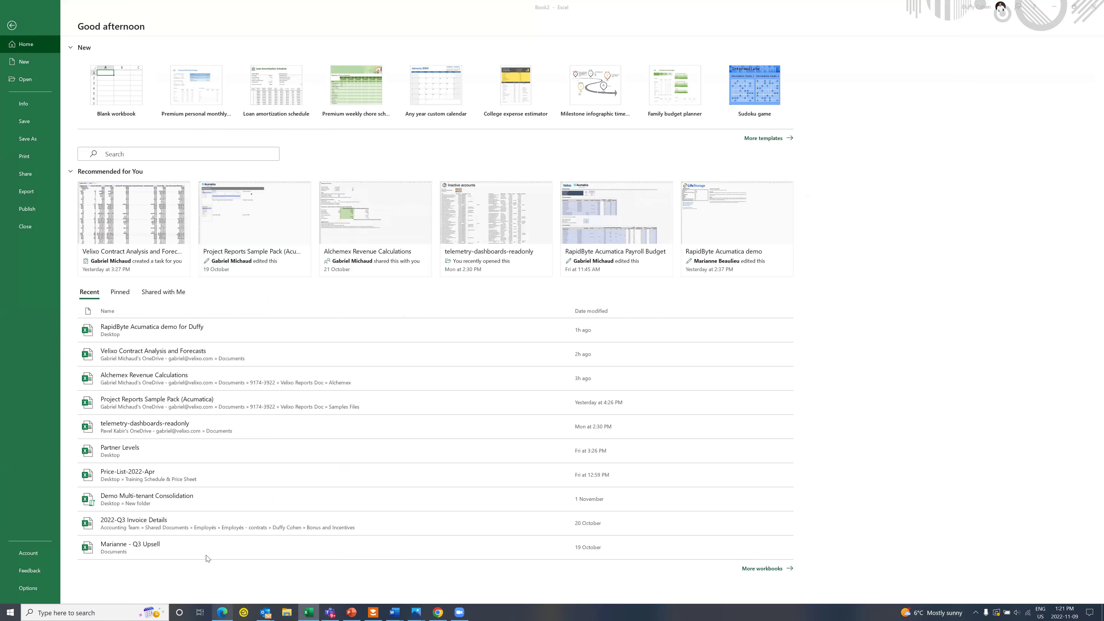
click(223, 613)
Step: Go to the Velixo Help Center home and browse the Example Reports and Tutorials collection
click(289, 162)
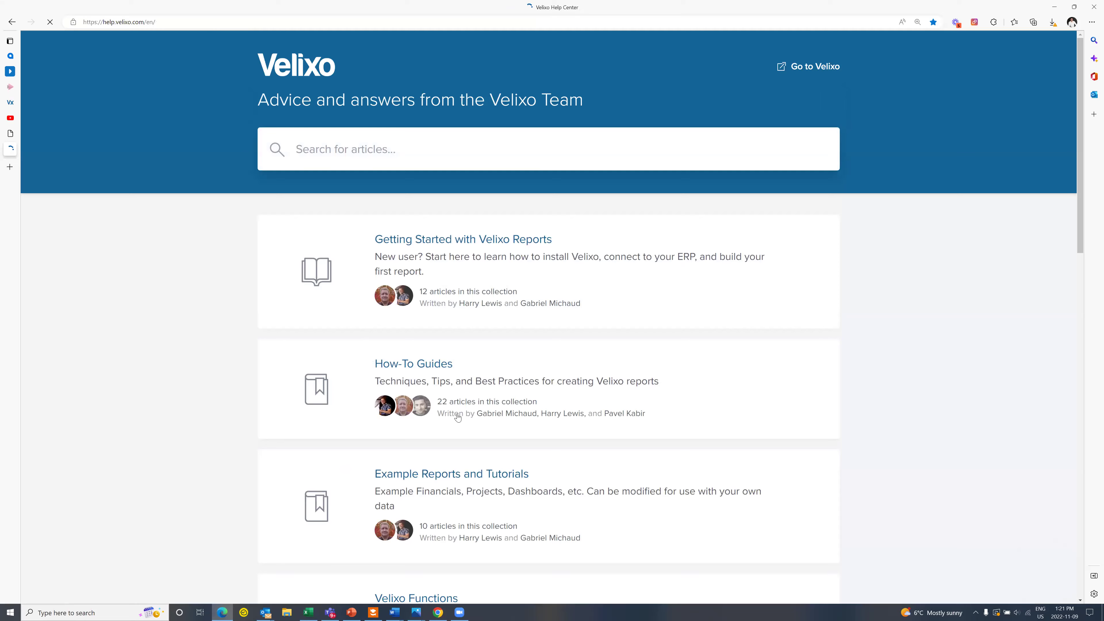
scroll(425, 309, down, 3)
click(465, 303)
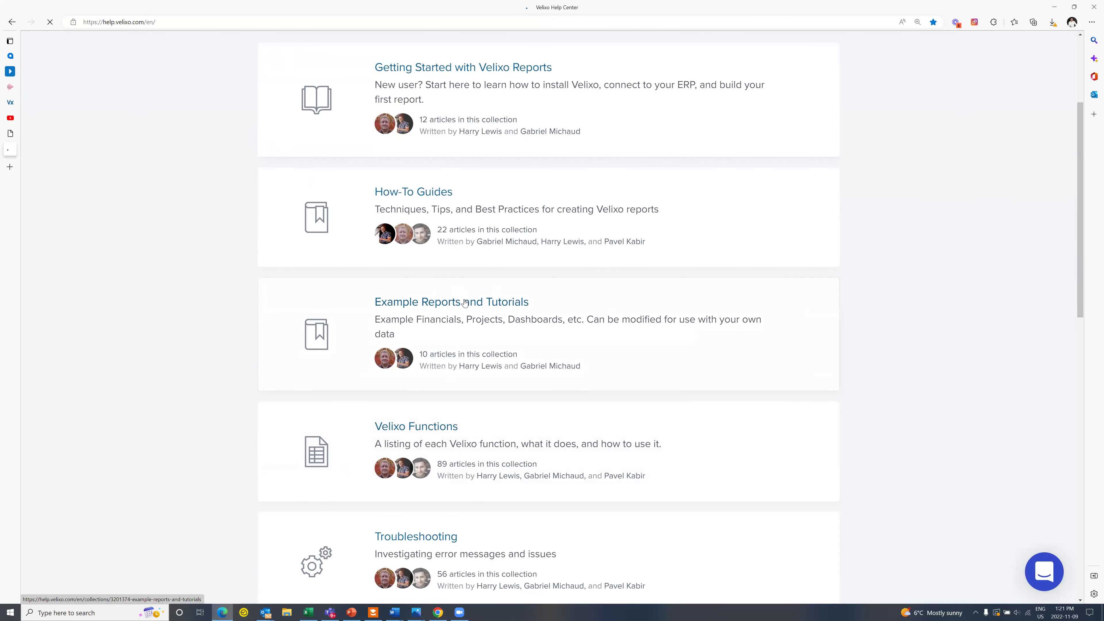
scroll(329, 200, down, 3)
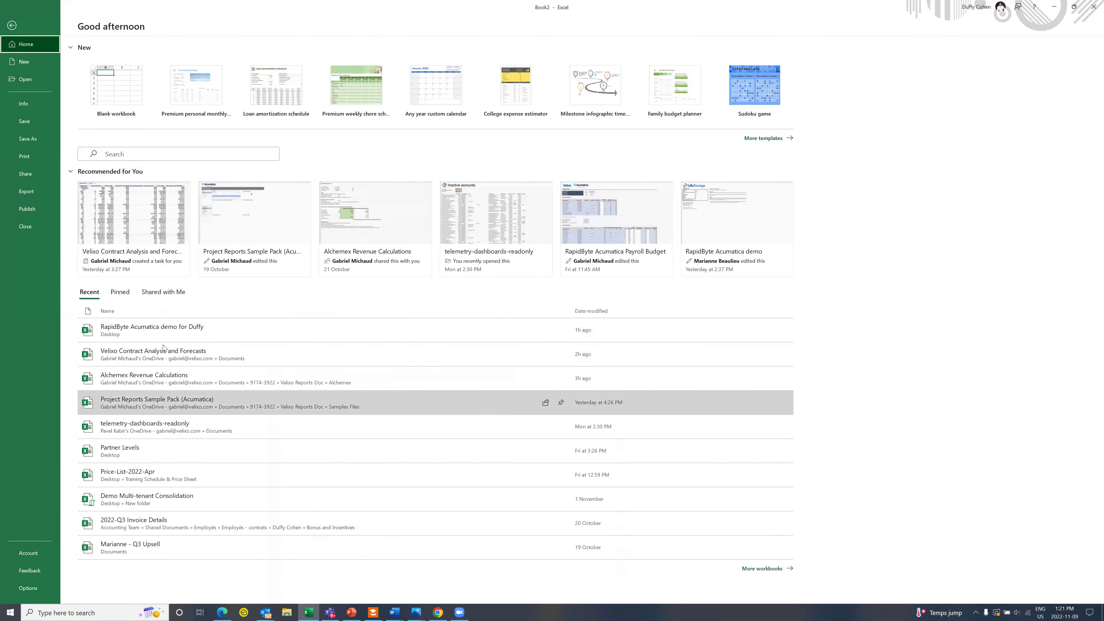
Step: Open the RapidByte Acumatica demo workbook, sign in with the account password, and zoom in
click(164, 336)
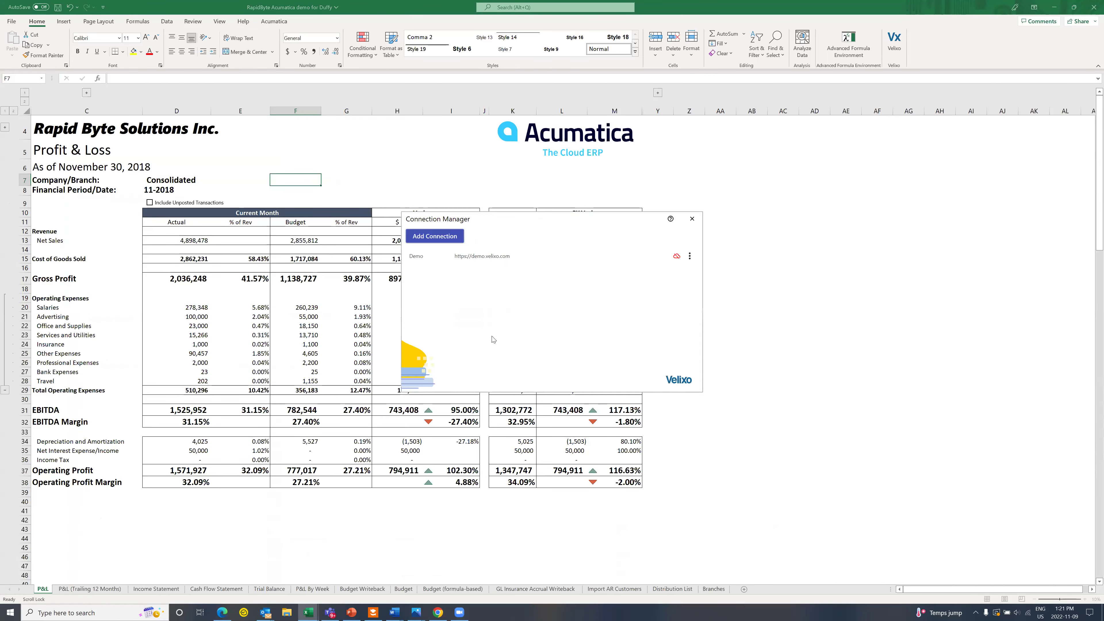
text(•••)
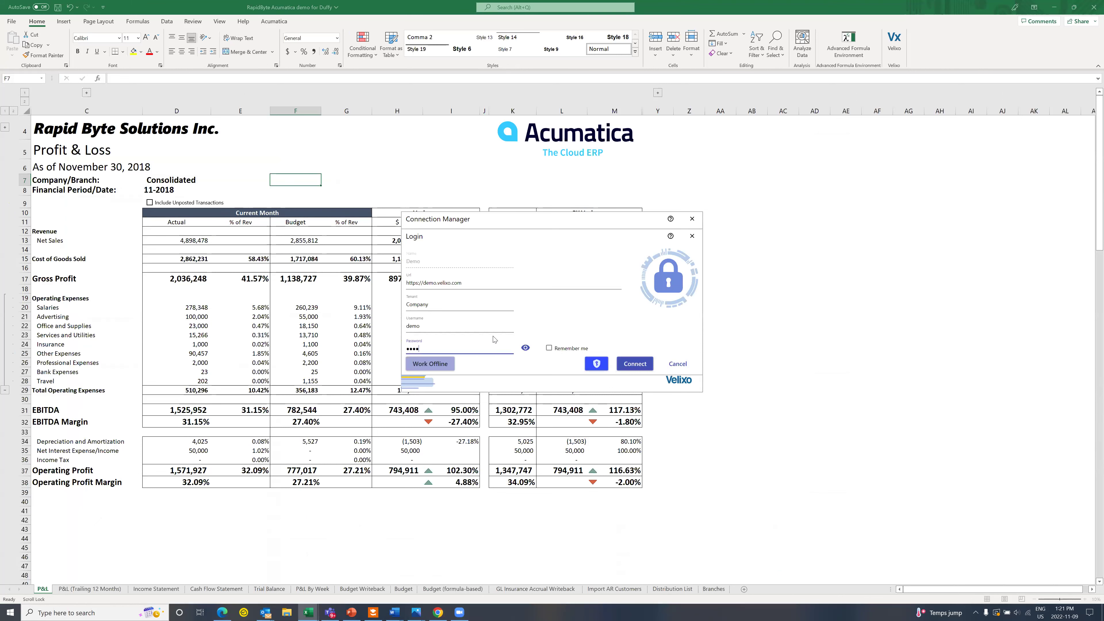
key(Return)
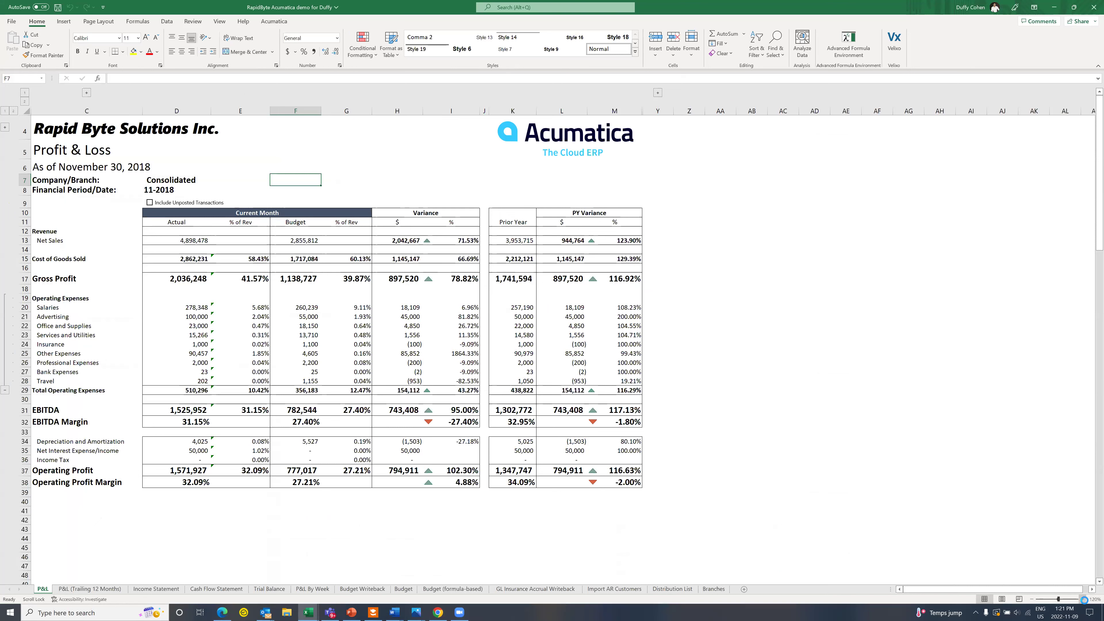
click(1083, 600)
click(1083, 600)
click(1084, 600)
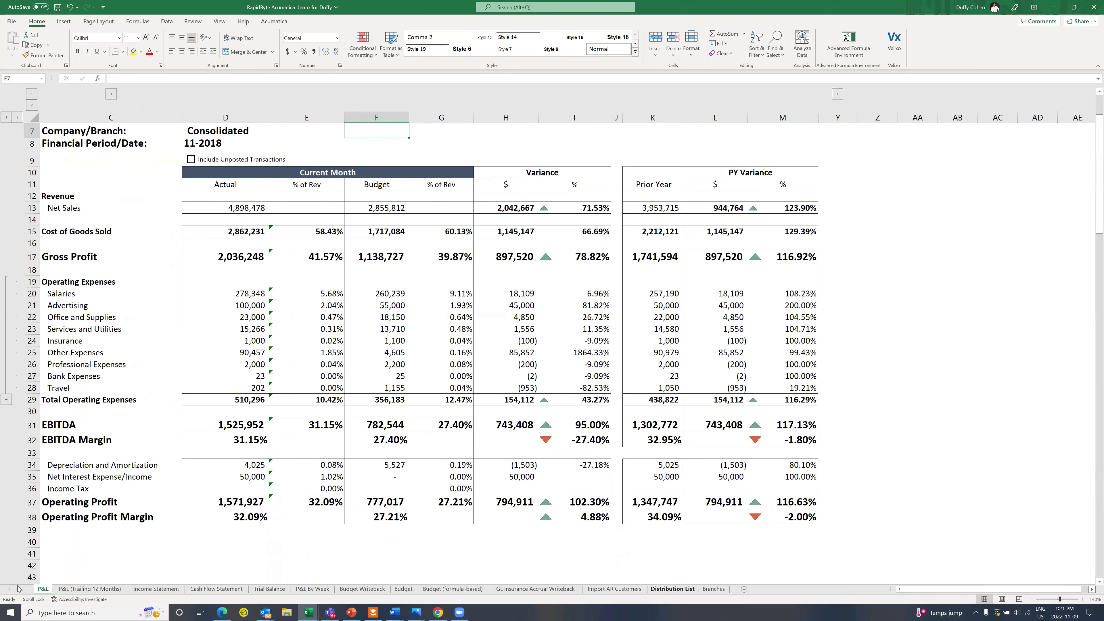
click(68, 590)
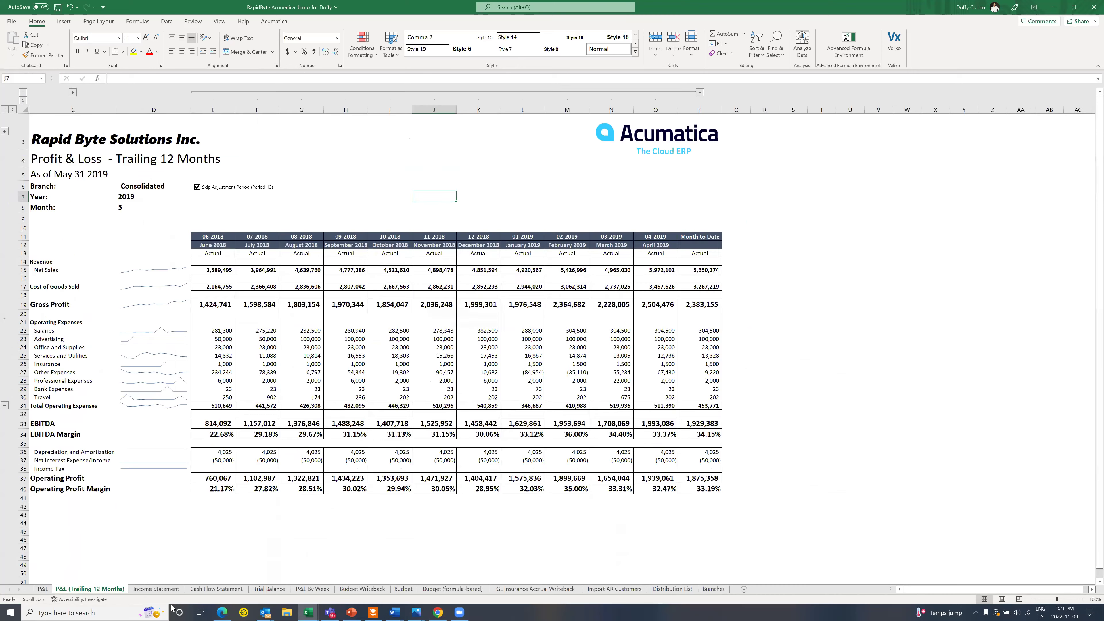
click(157, 589)
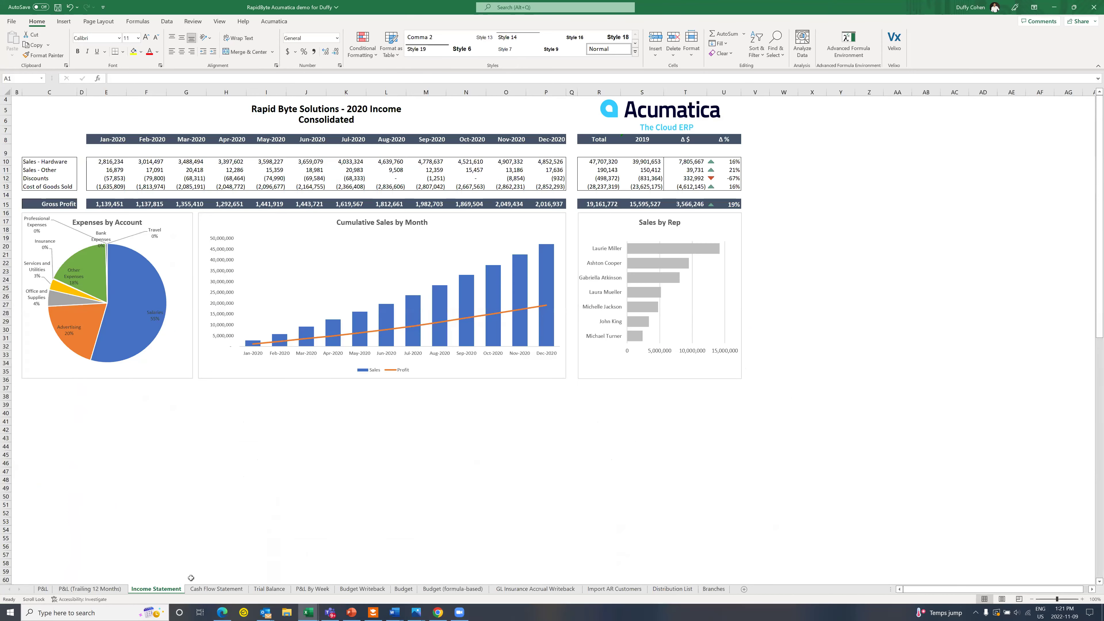
click(212, 590)
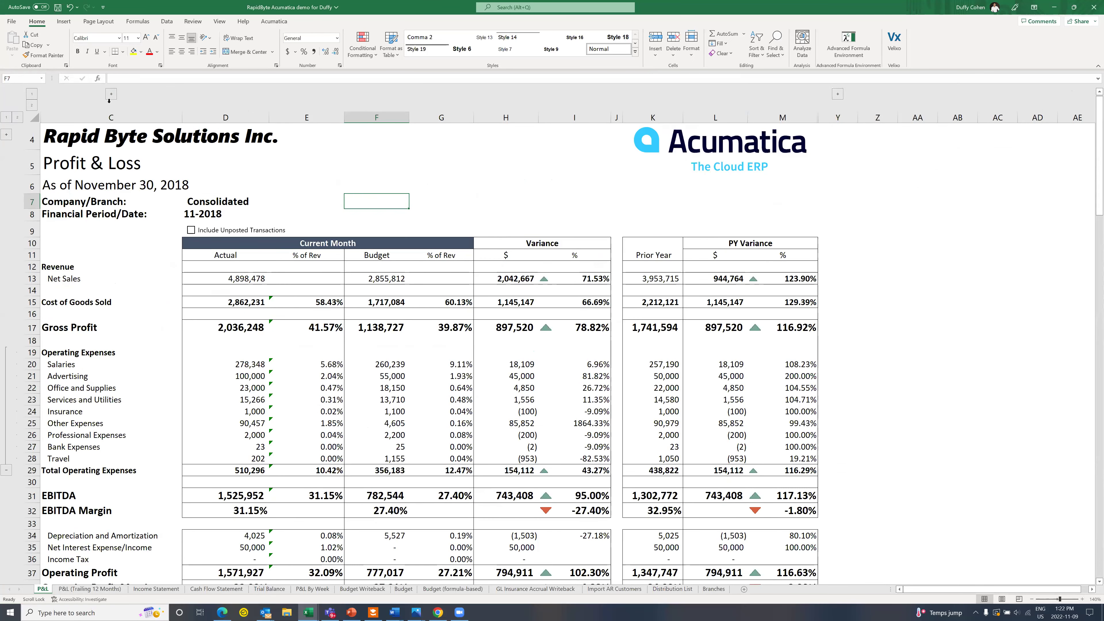
Step: Unhide columns A-B and set the C7 Company/Branch to Consolidated after trying Services West
click(208, 94)
click(269, 203)
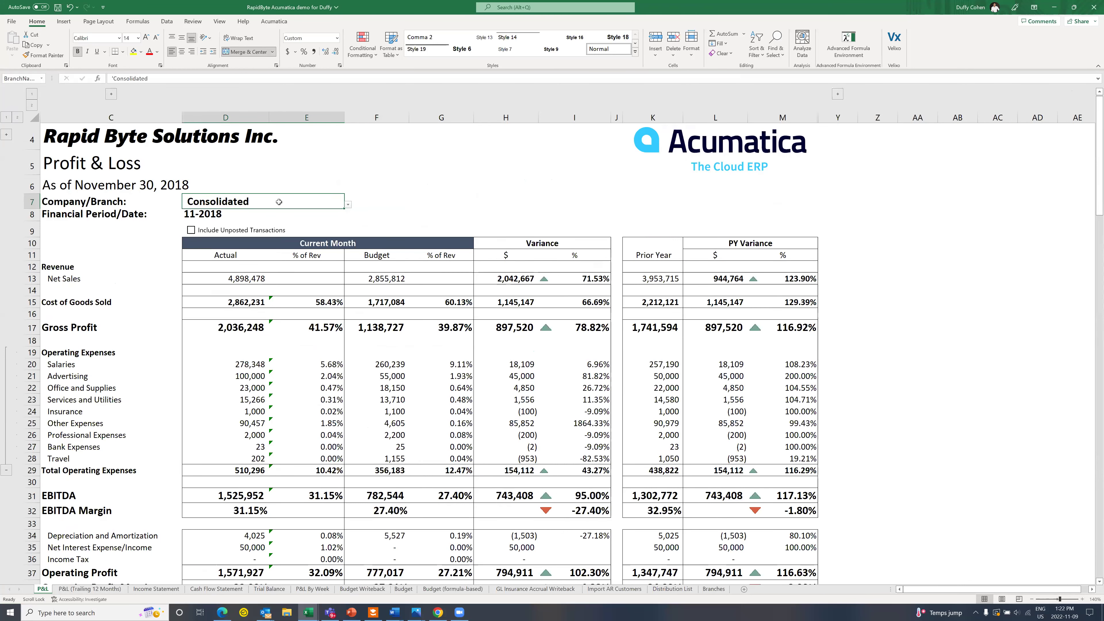
click(348, 205)
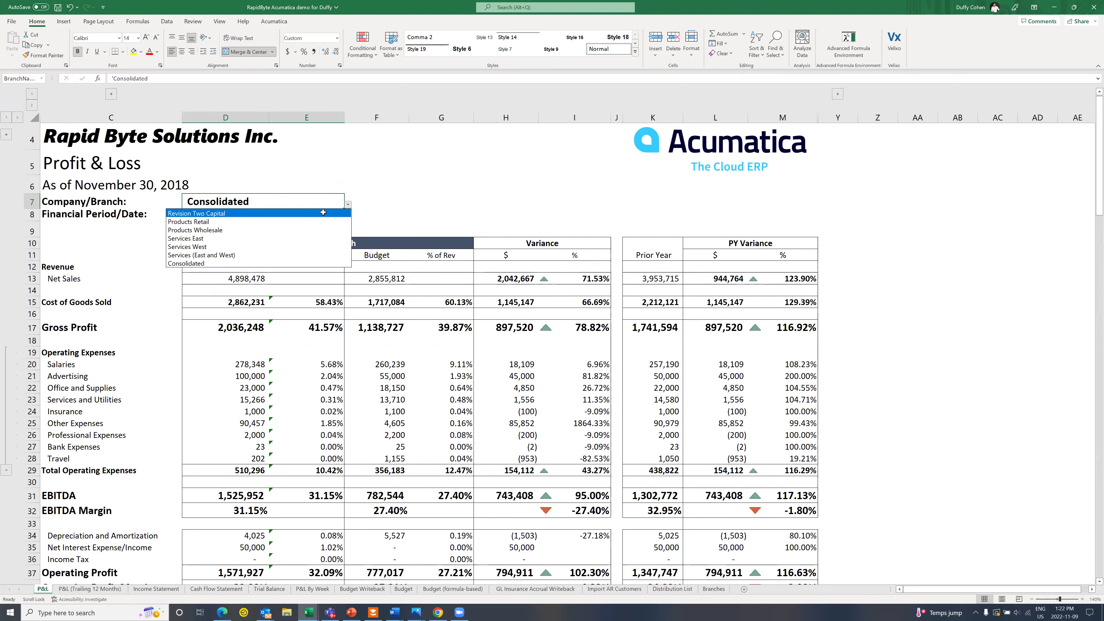
click(299, 246)
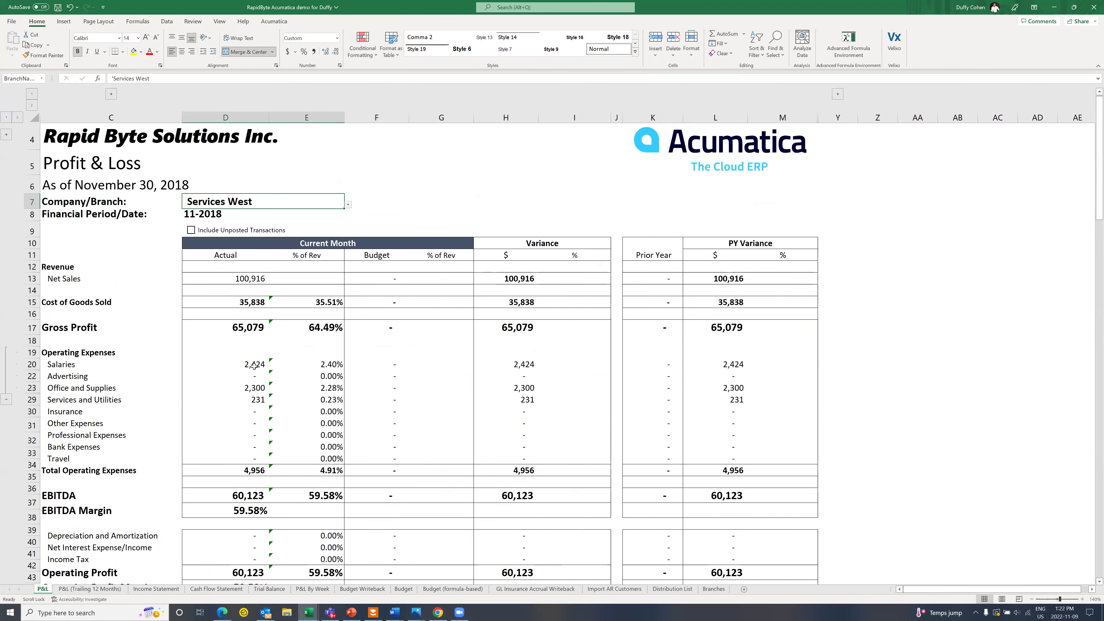
scroll(254, 366, down, 1)
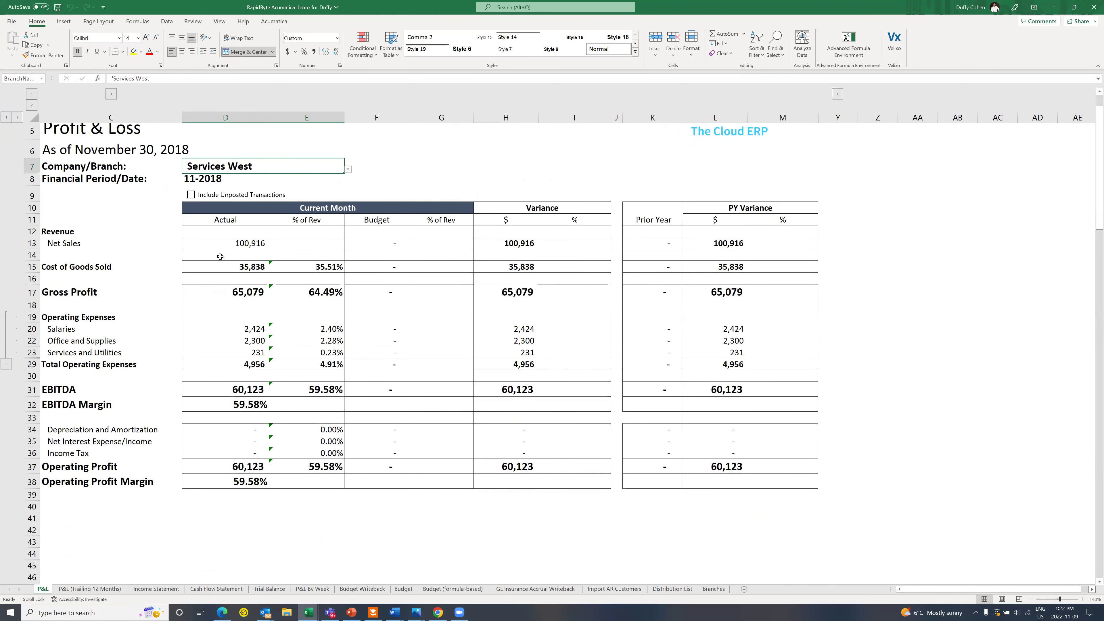
scroll(279, 244, up, 1)
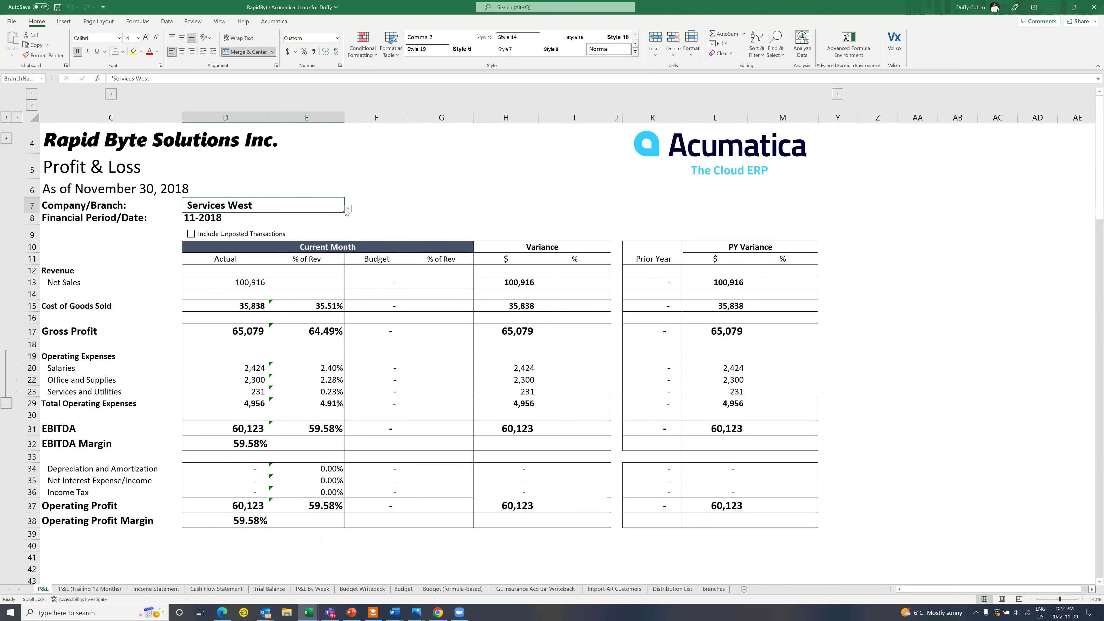
click(348, 209)
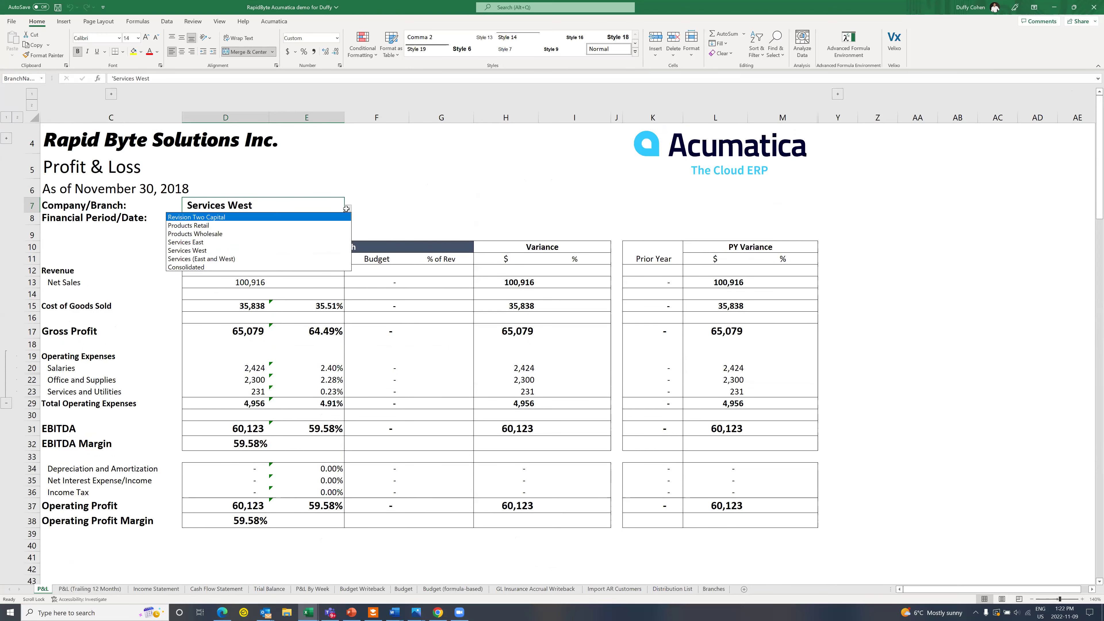
click(264, 267)
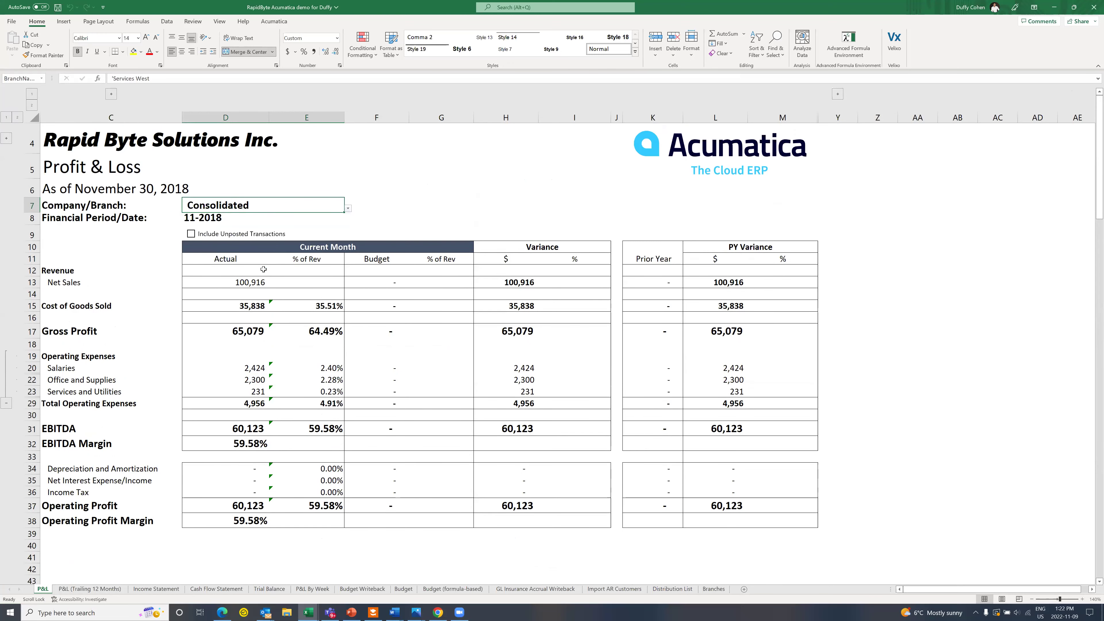
click(274, 21)
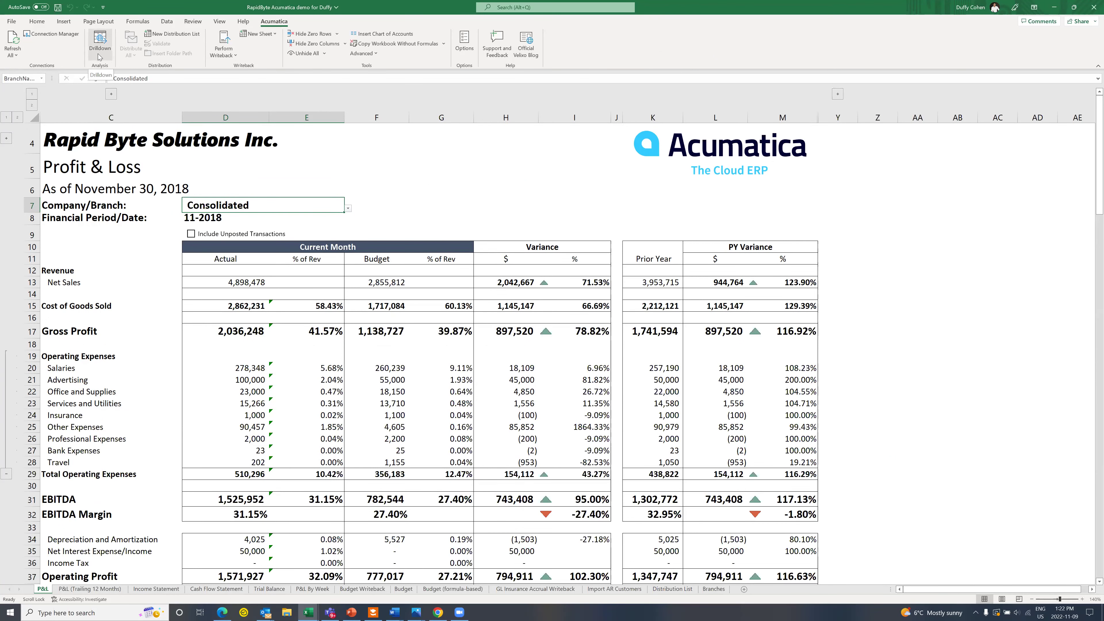
Step: Drill down on the 510,296 Total Operating Expenses actual in D29 into a new P&L Drilldown workbook
click(241, 475)
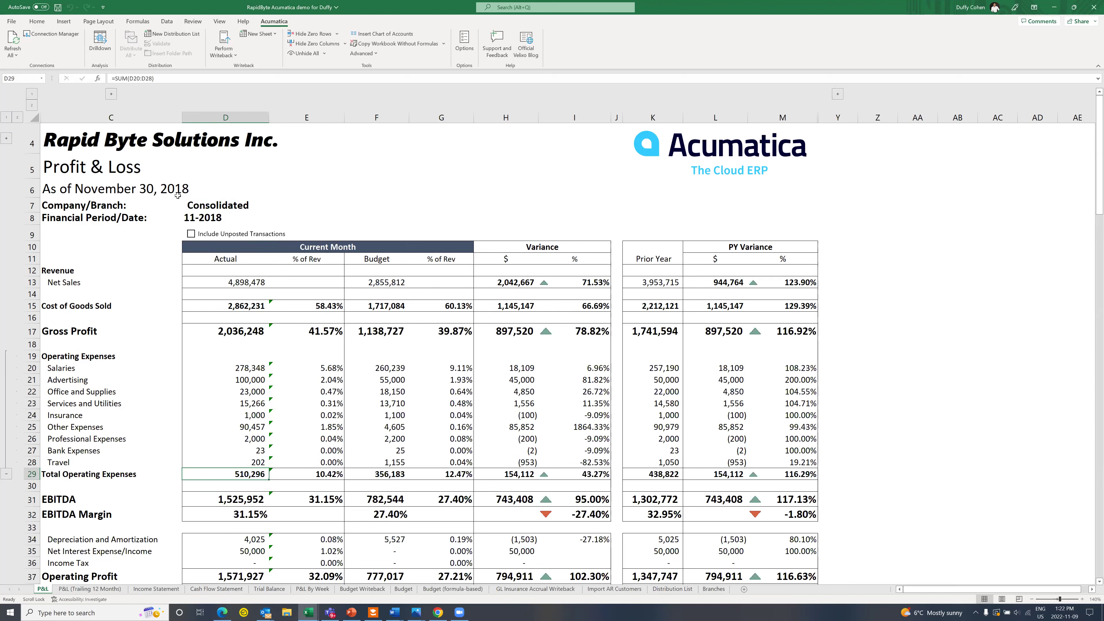
click(100, 39)
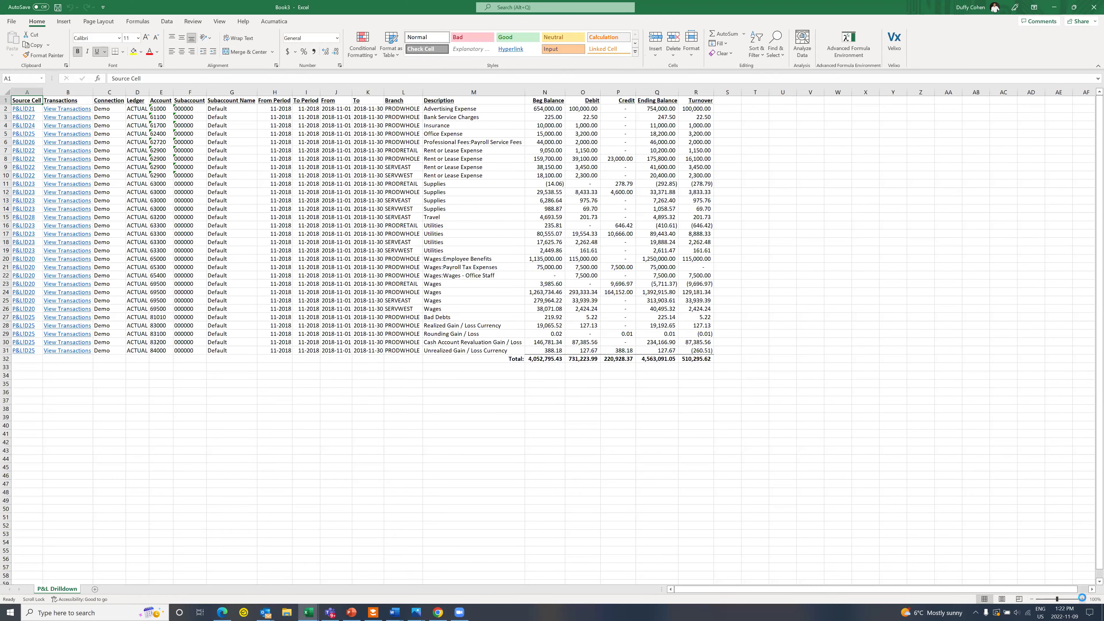
Step: Fill the 201.73 Travel debit in O15 yellow and open row 15's transactions in Account Details
click(1083, 599)
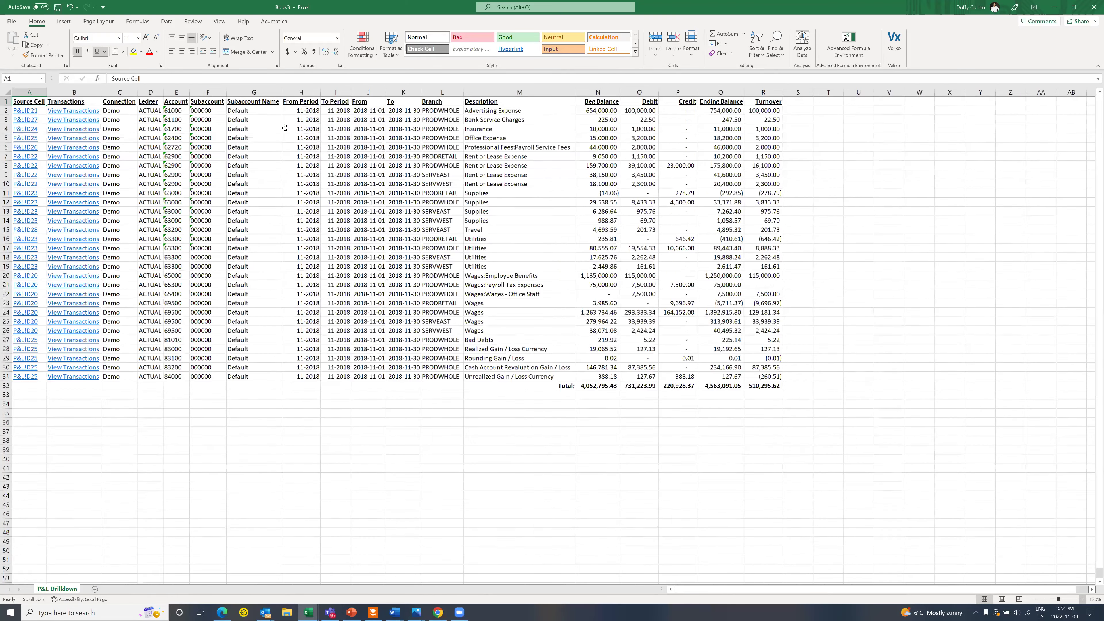
scroll(218, 311, up, 2)
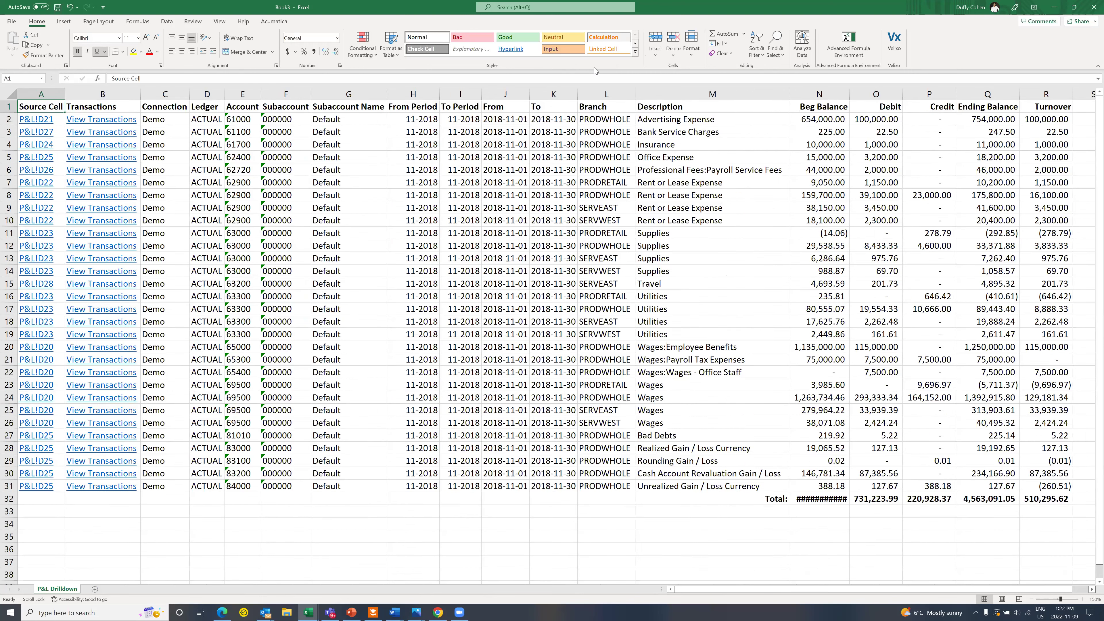
click(887, 284)
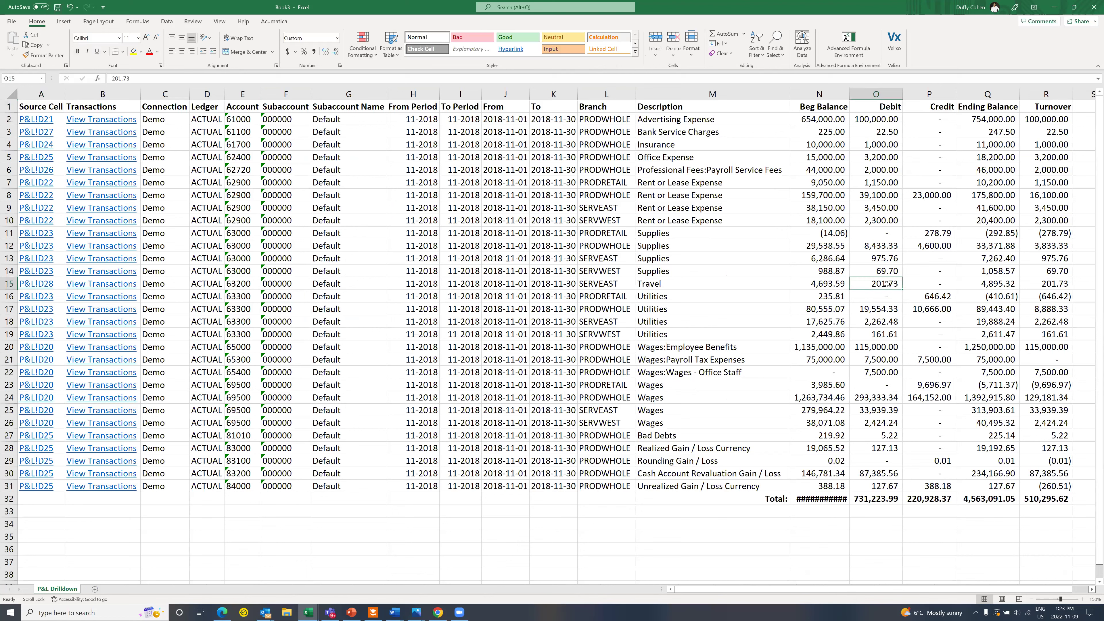
click(133, 51)
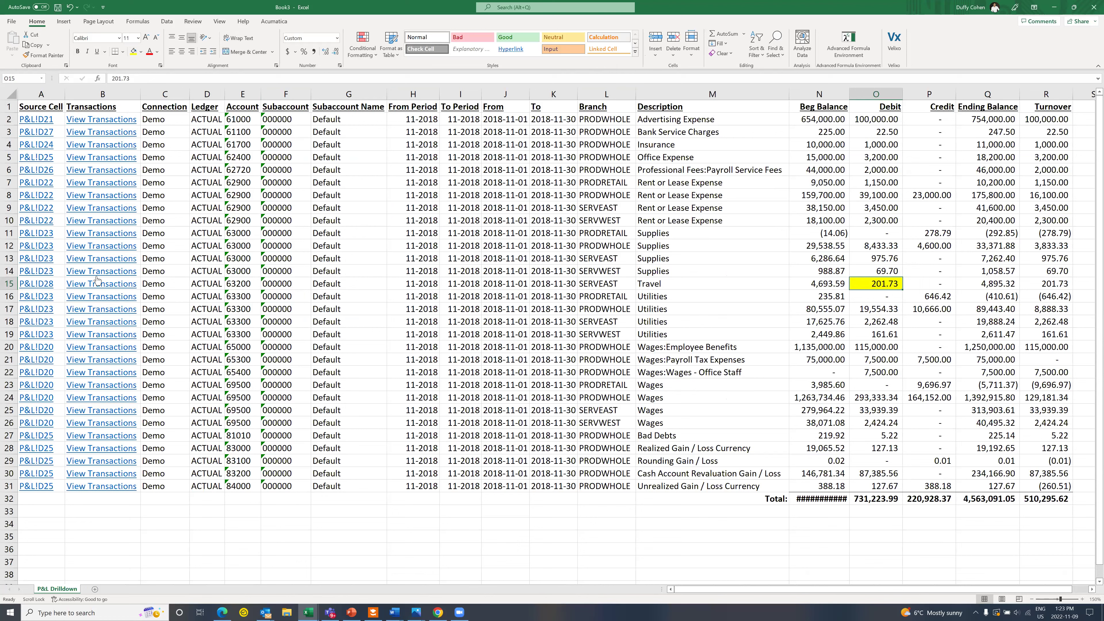
click(108, 289)
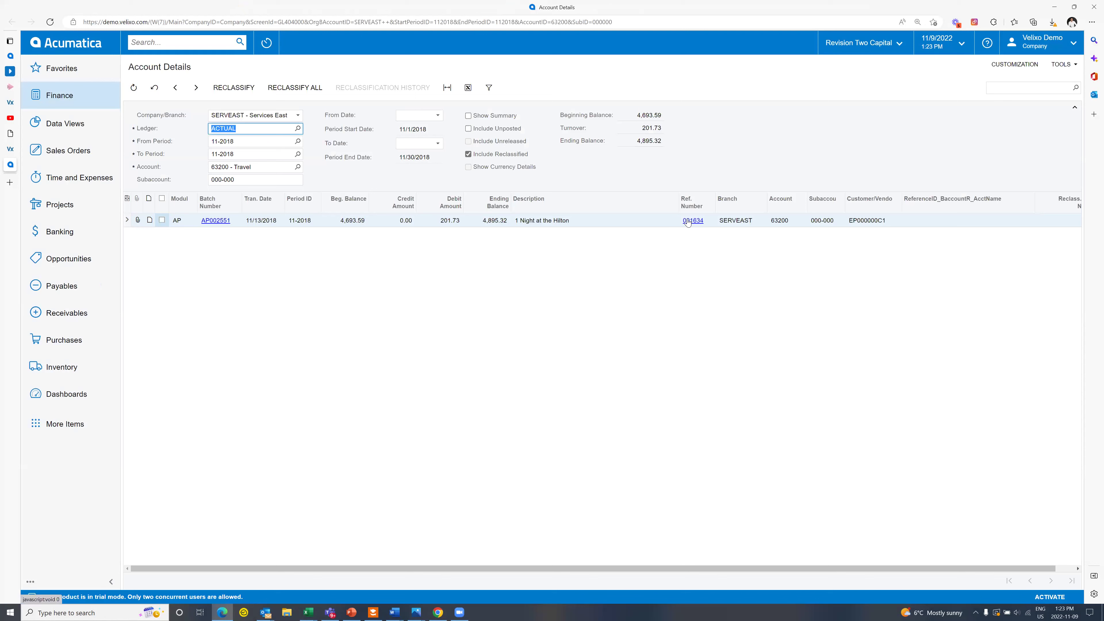
Step: View the Hilton hotel receipt attached to the 201.73 Travel bill, then close the bill
click(687, 220)
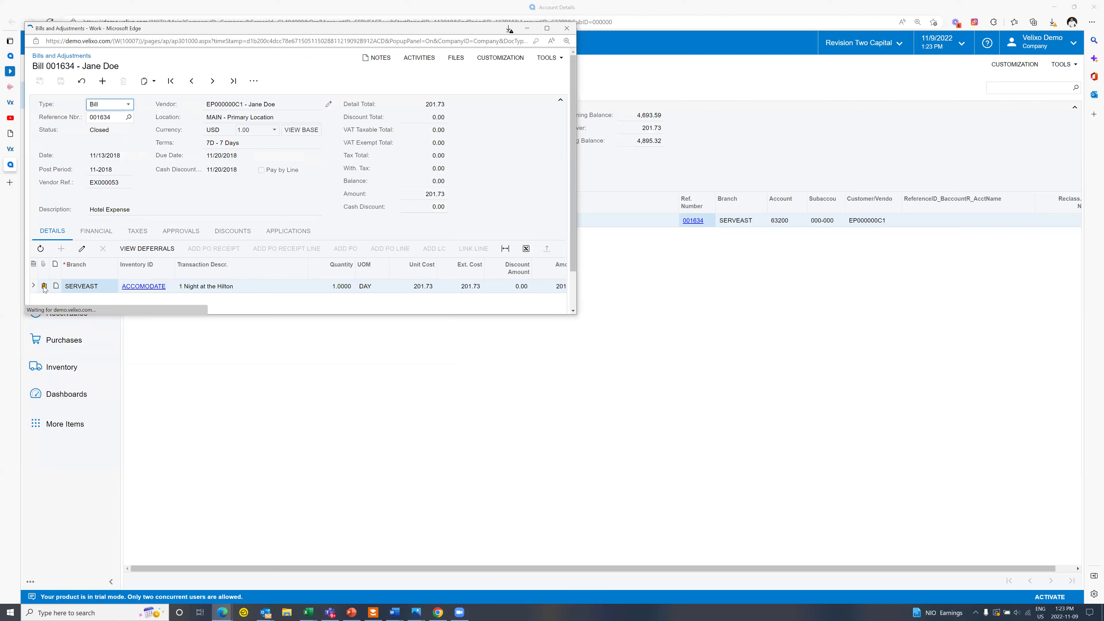
click(44, 286)
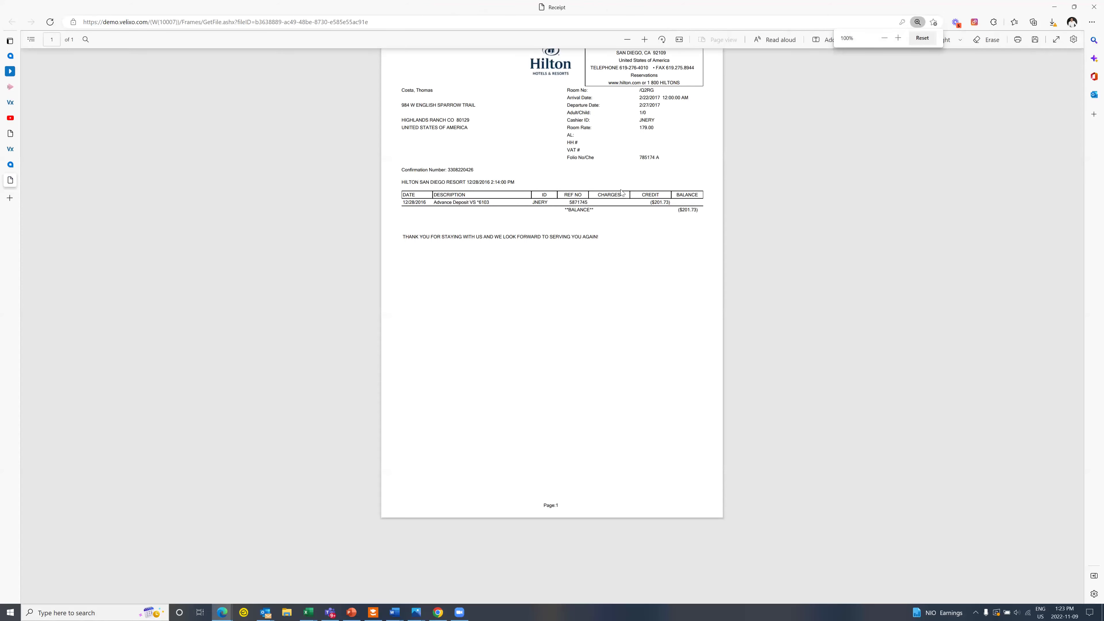
click(644, 40)
click(645, 41)
click(645, 41)
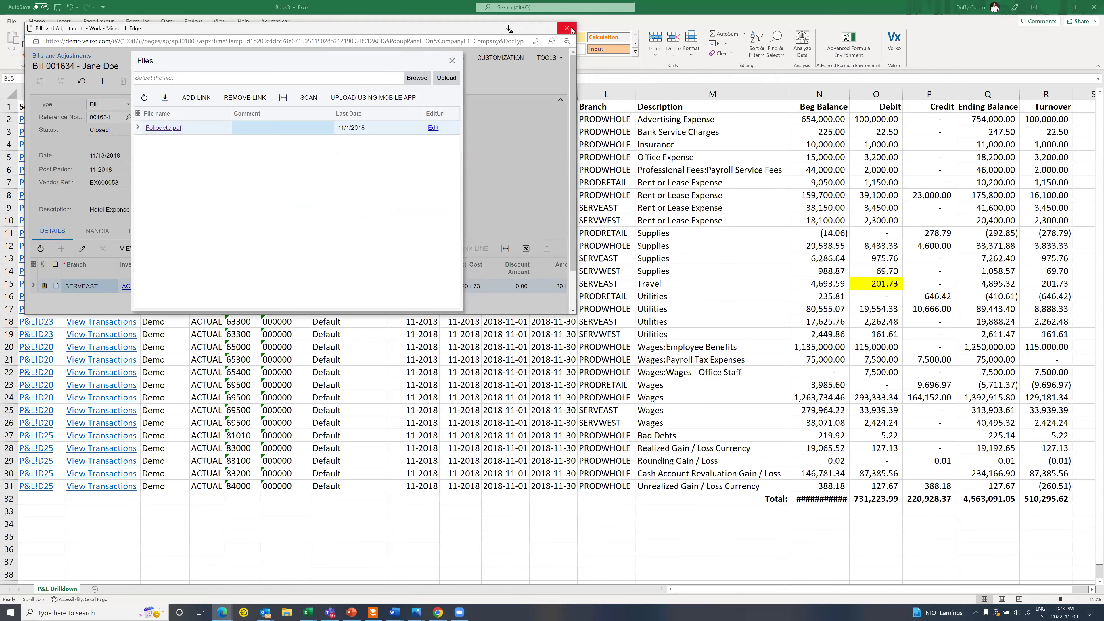
click(569, 31)
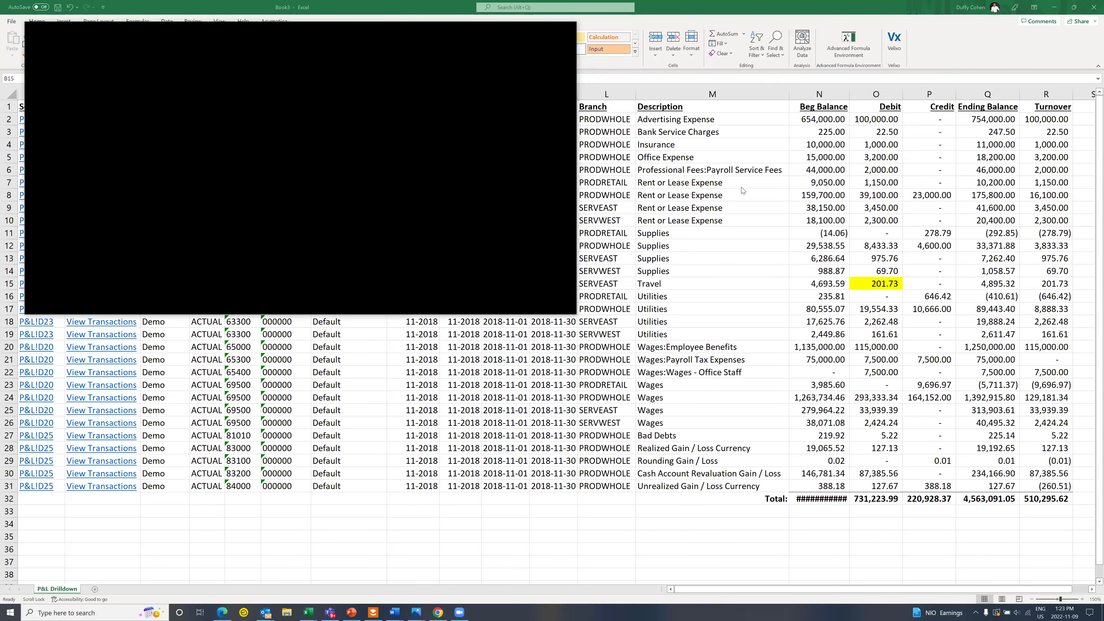
Step: Follow row 15's Source Cell link to P&L!D28, the 202 Travel actual
click(670, 284)
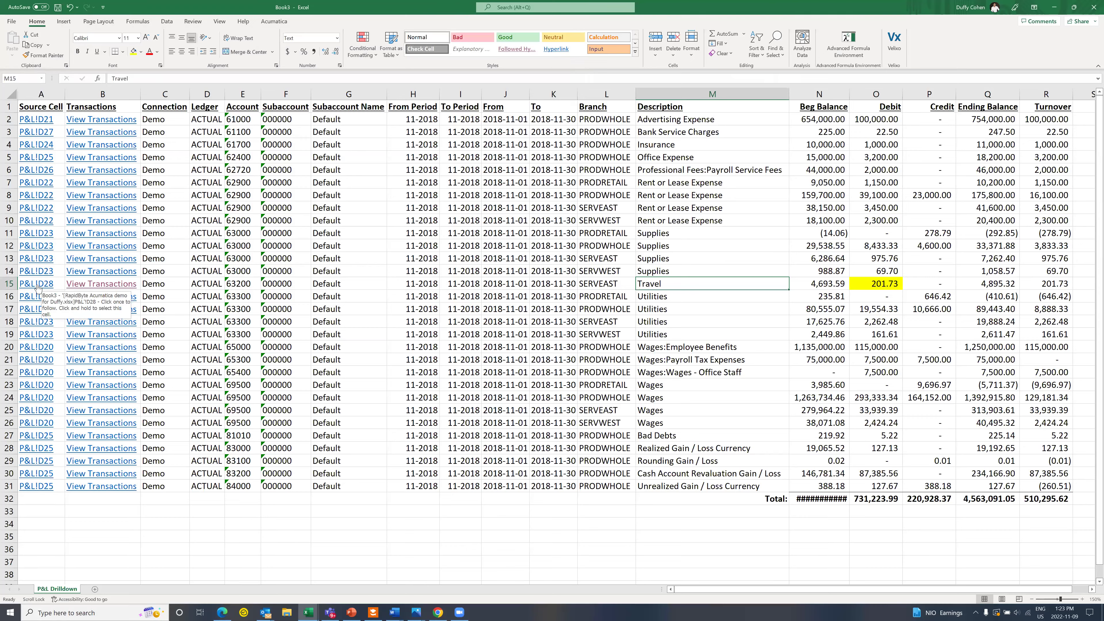
click(37, 283)
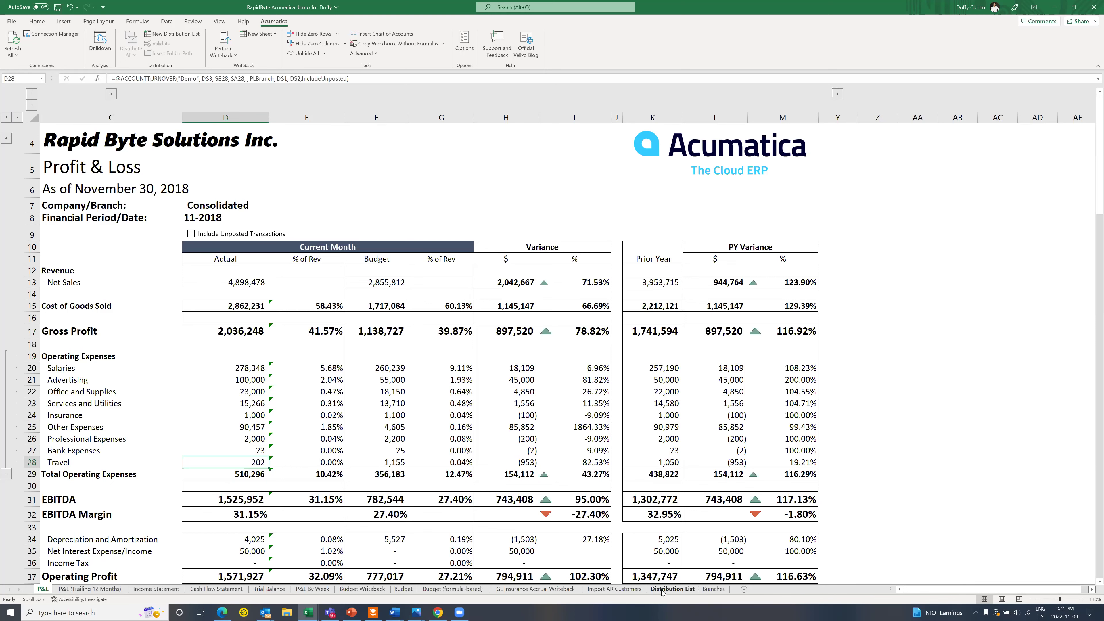
Step: Show the Distribution List sheet at 150% zoom and open the Format dropdown in A8
click(653, 585)
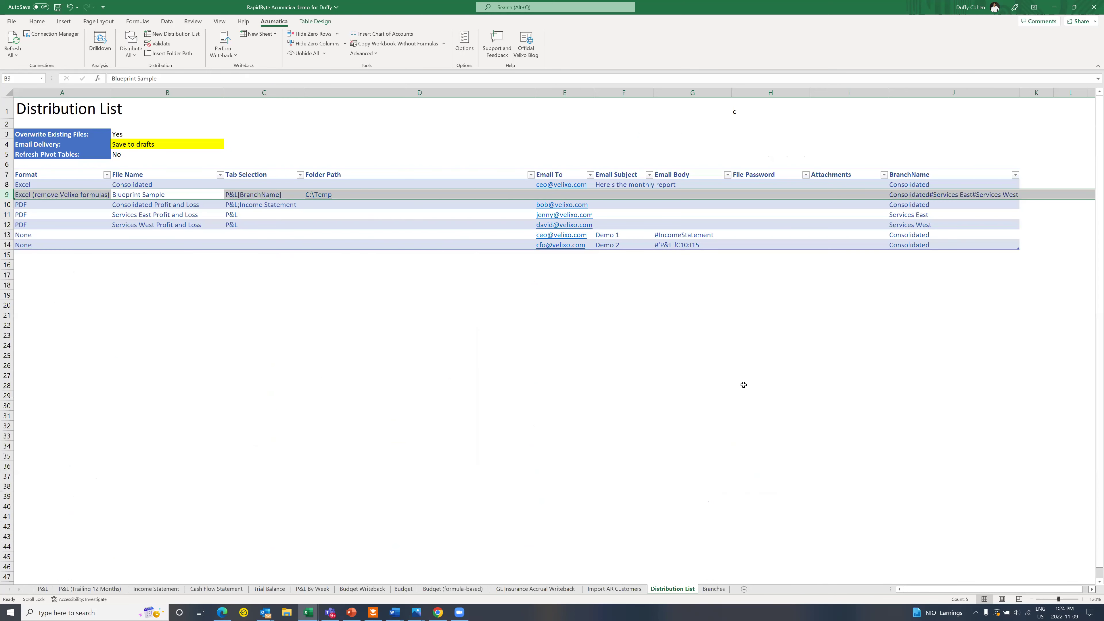
click(1084, 599)
click(1084, 599)
click(1084, 599)
drag(1021, 590, 832, 575)
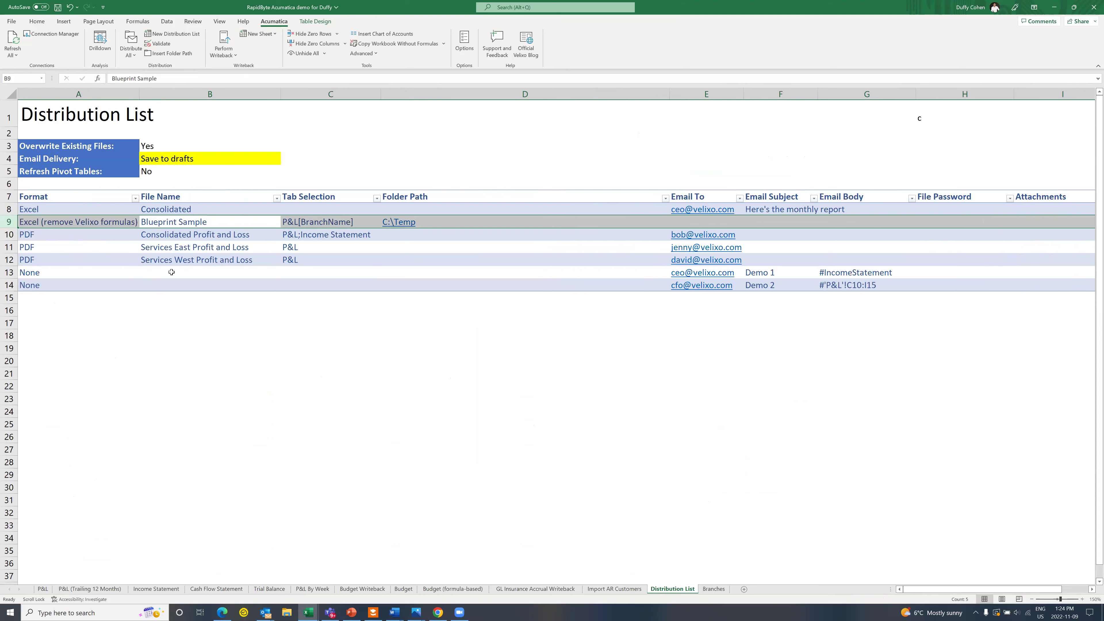
click(95, 209)
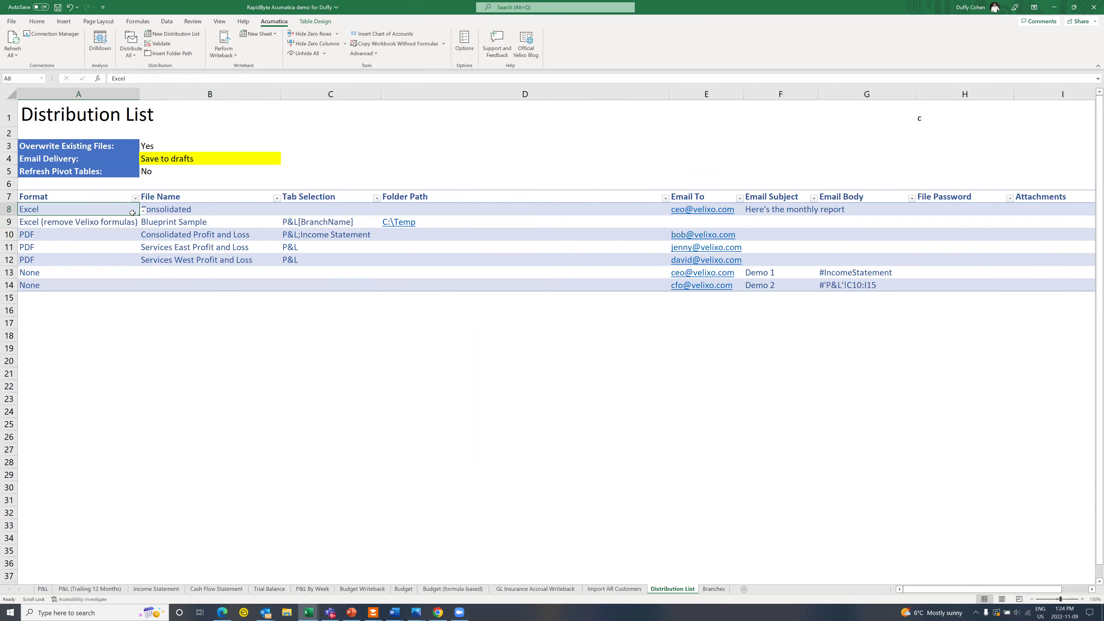
click(143, 210)
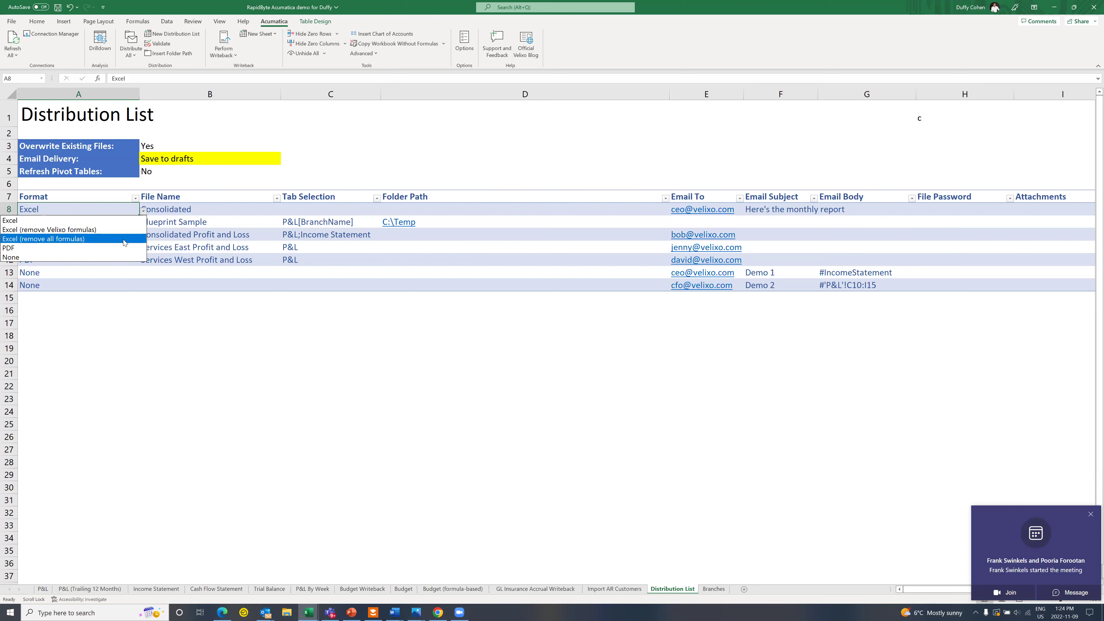
key(Escape)
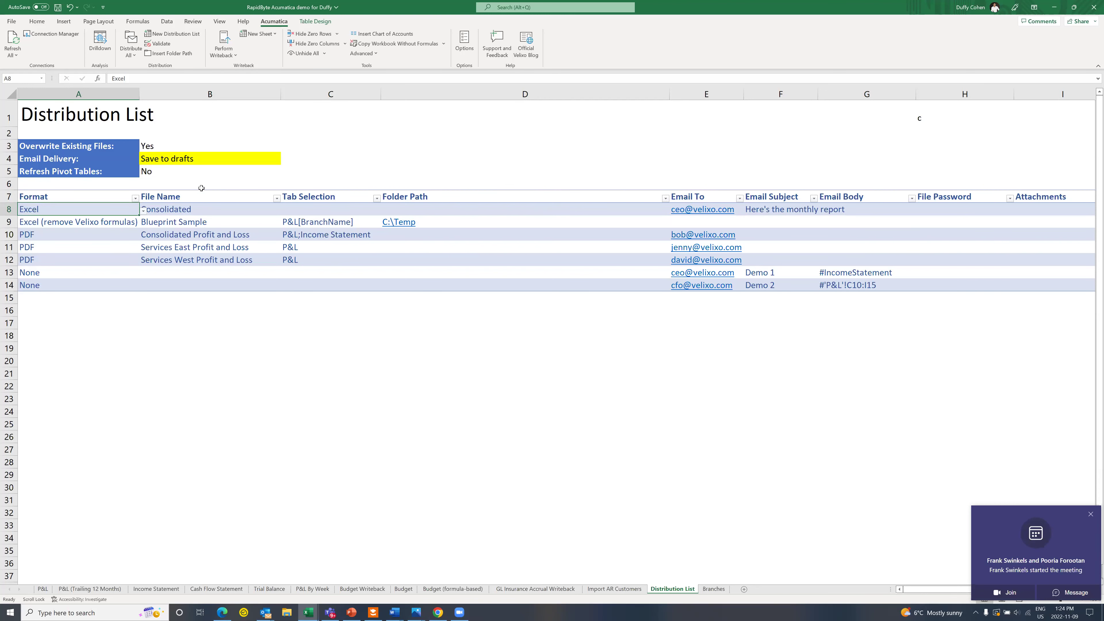
click(193, 99)
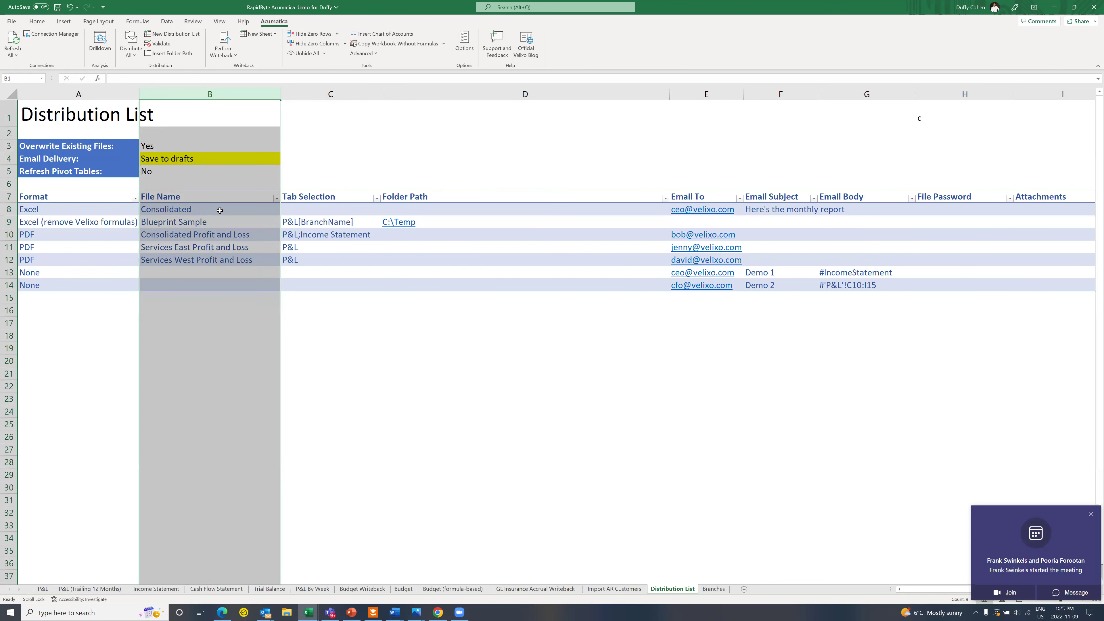
click(330, 96)
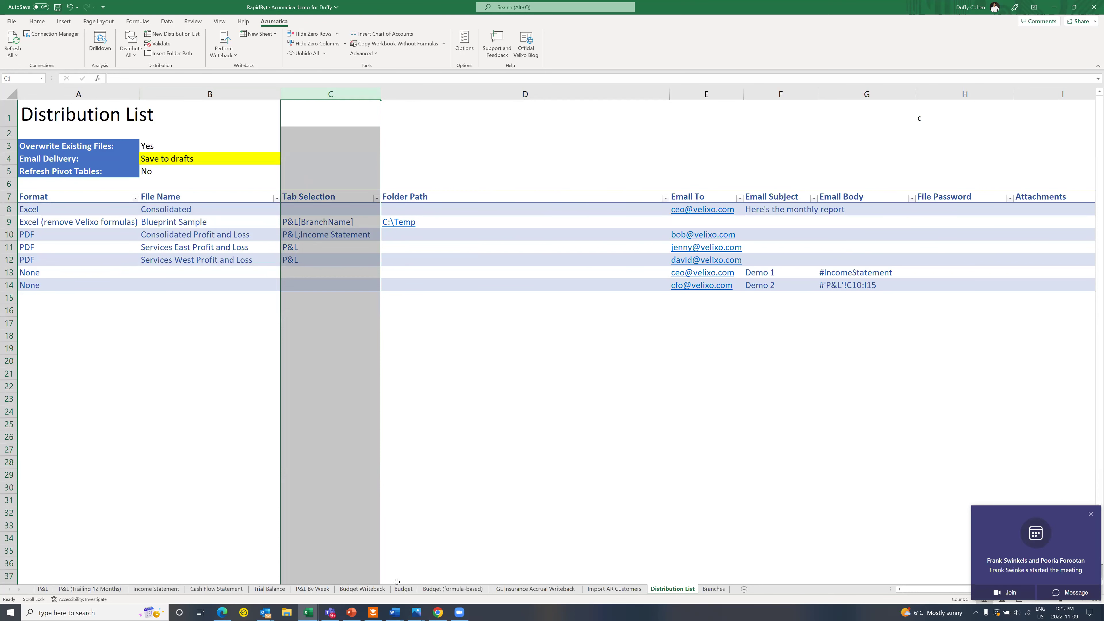
click(317, 211)
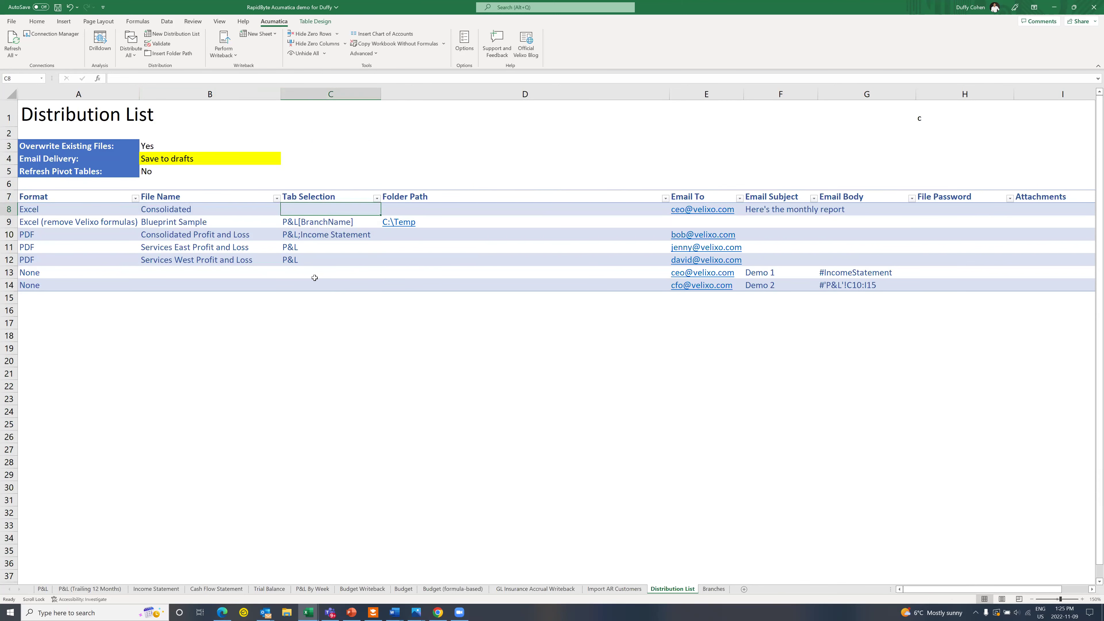
click(485, 210)
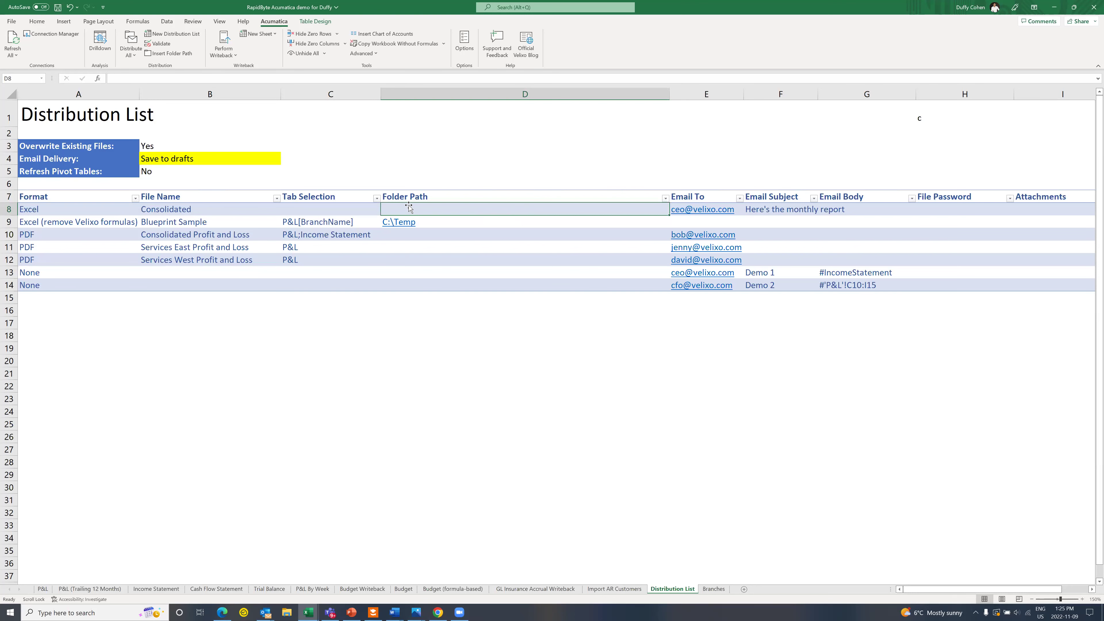
click(701, 94)
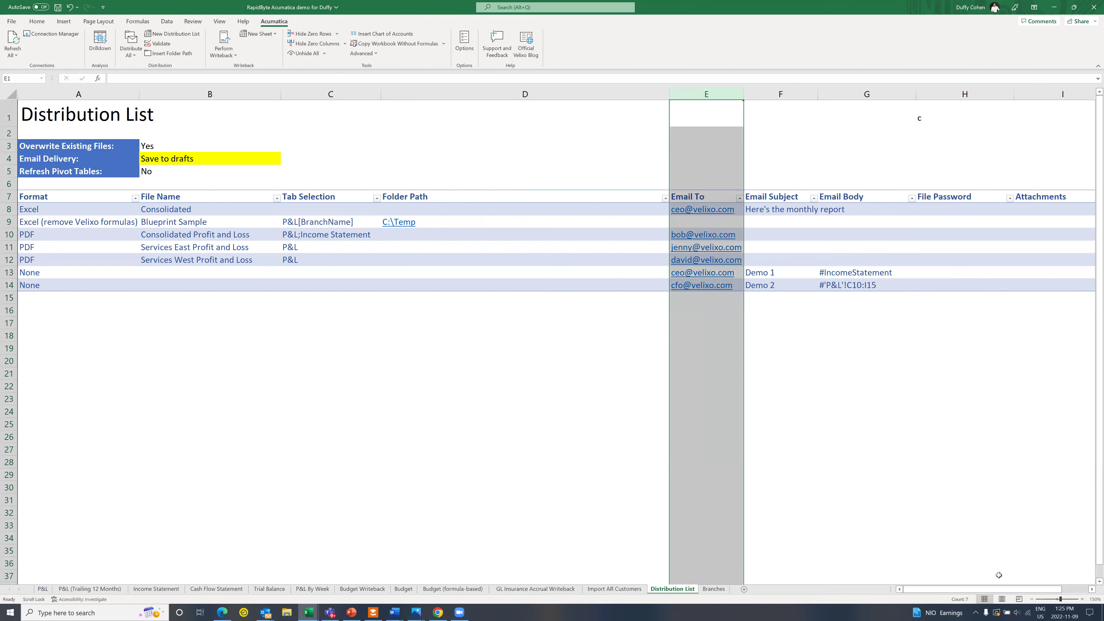
click(1081, 590)
click(1080, 590)
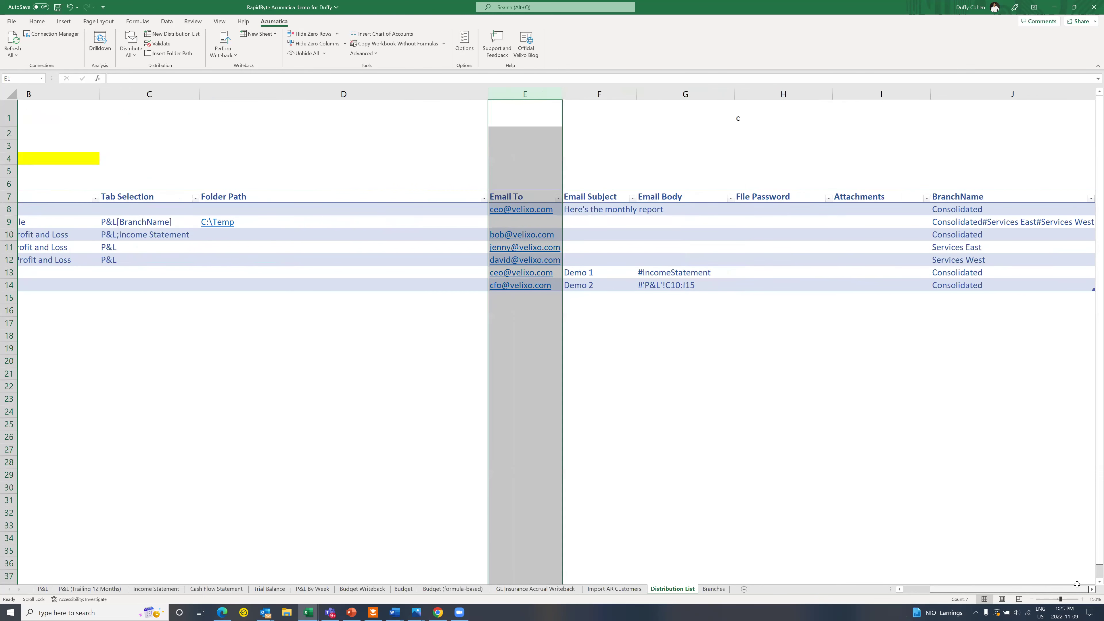
click(673, 95)
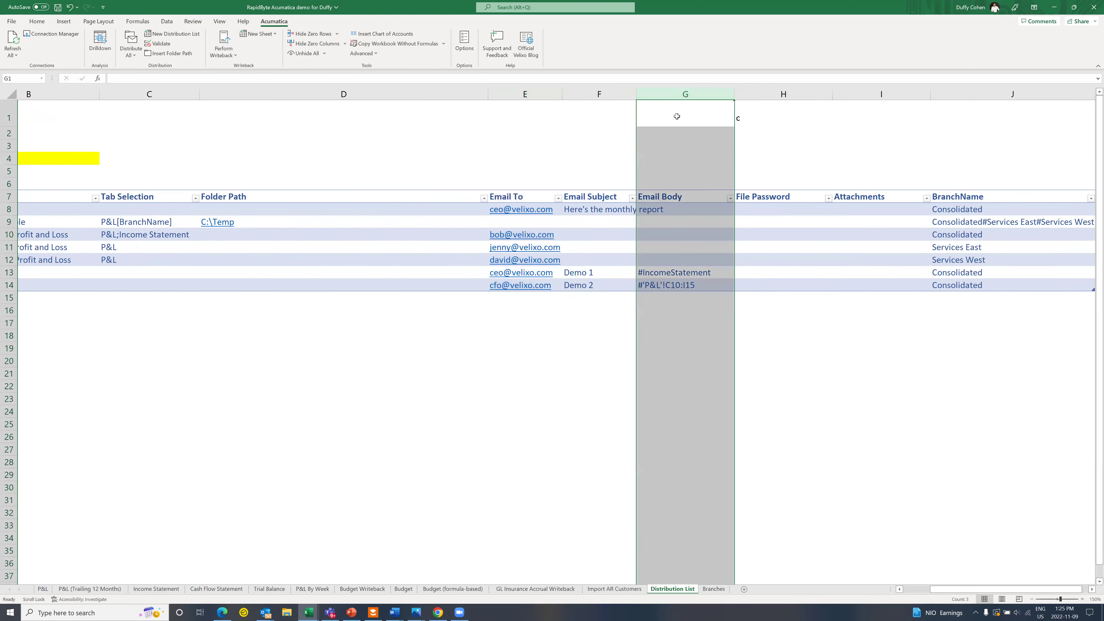
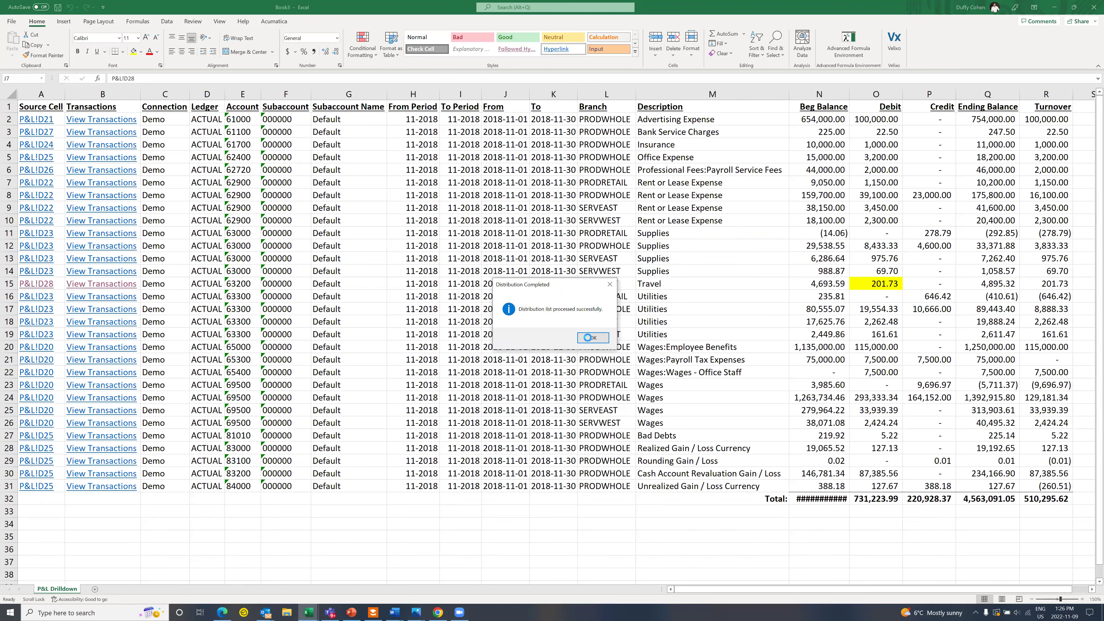
Step: Dismiss the Distribution Completed notice and bring the Outlook drafts window forward
click(589, 337)
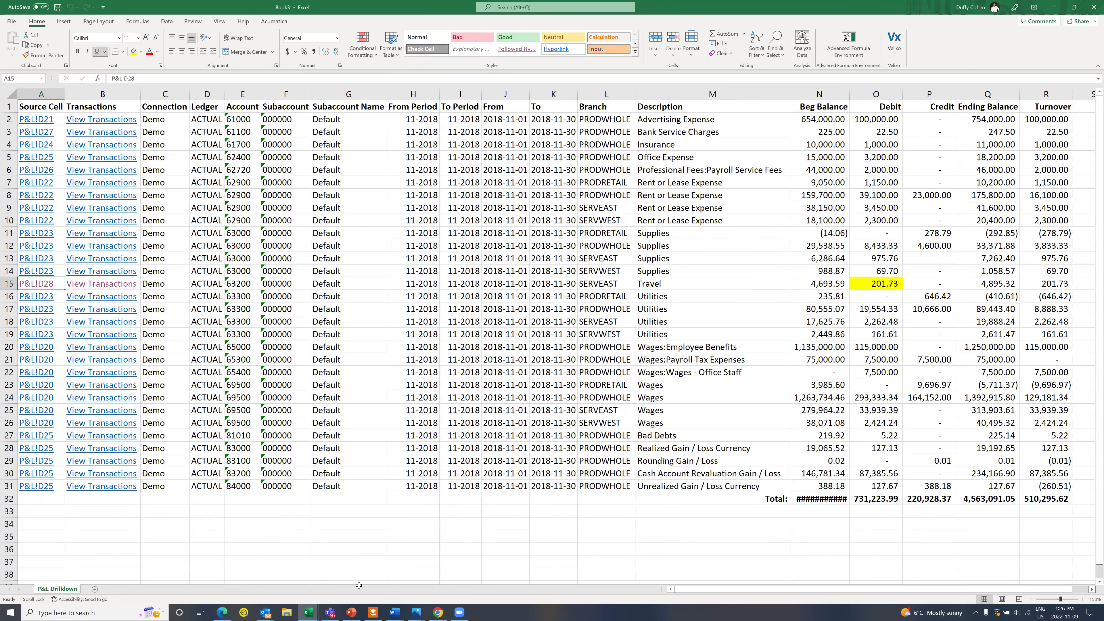
mouse_move(264, 611)
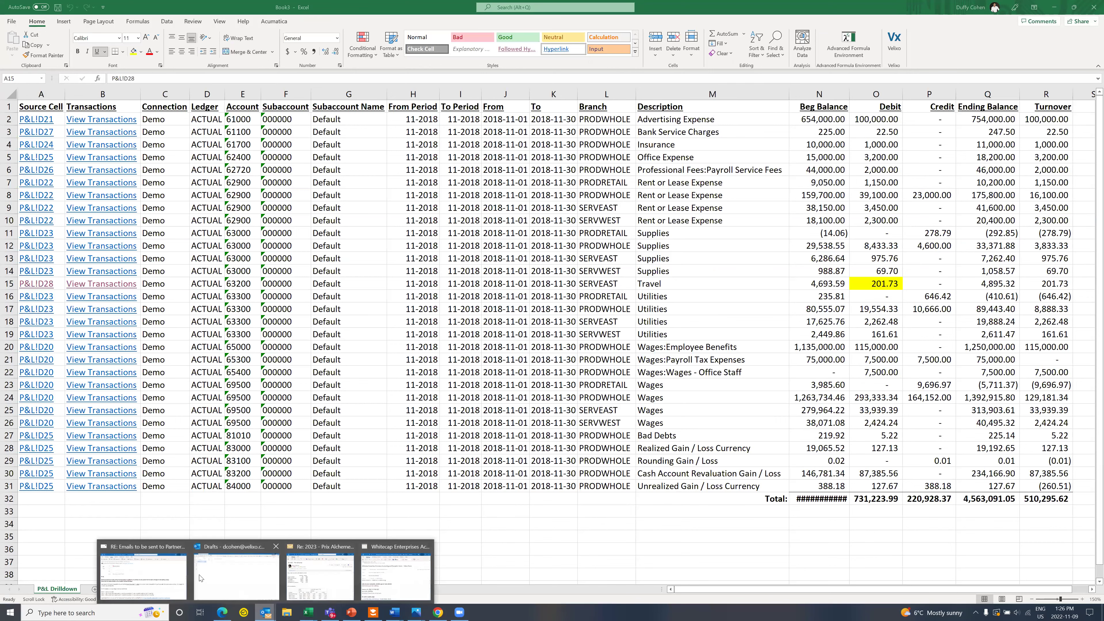
click(247, 580)
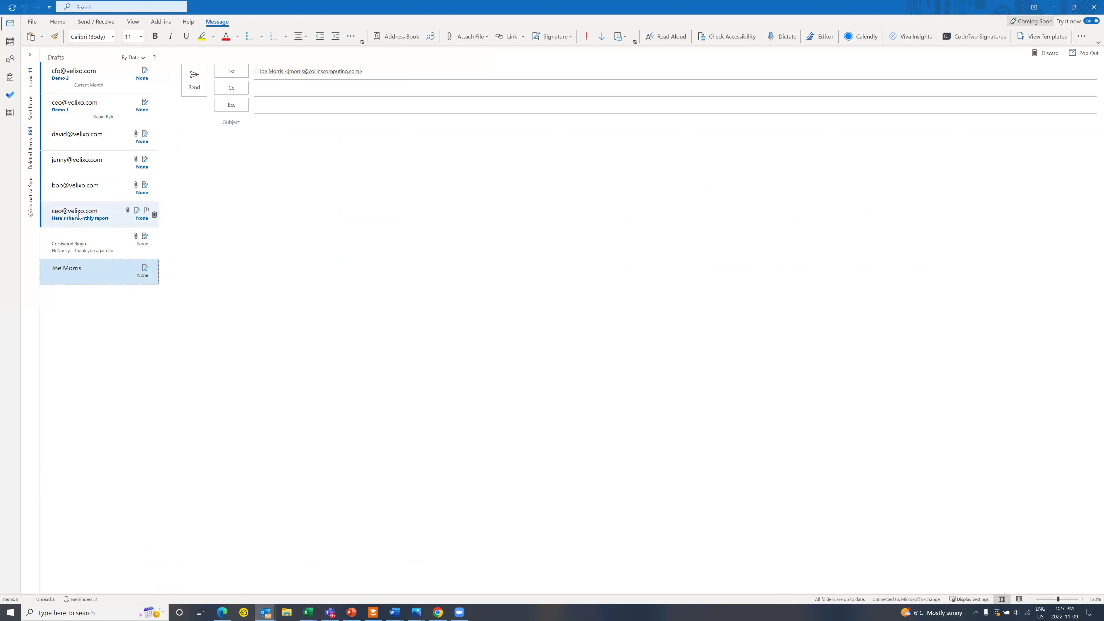
Step: Browse the report drafts and open the Consolidated Profit and Loss.pdf attachment
click(79, 215)
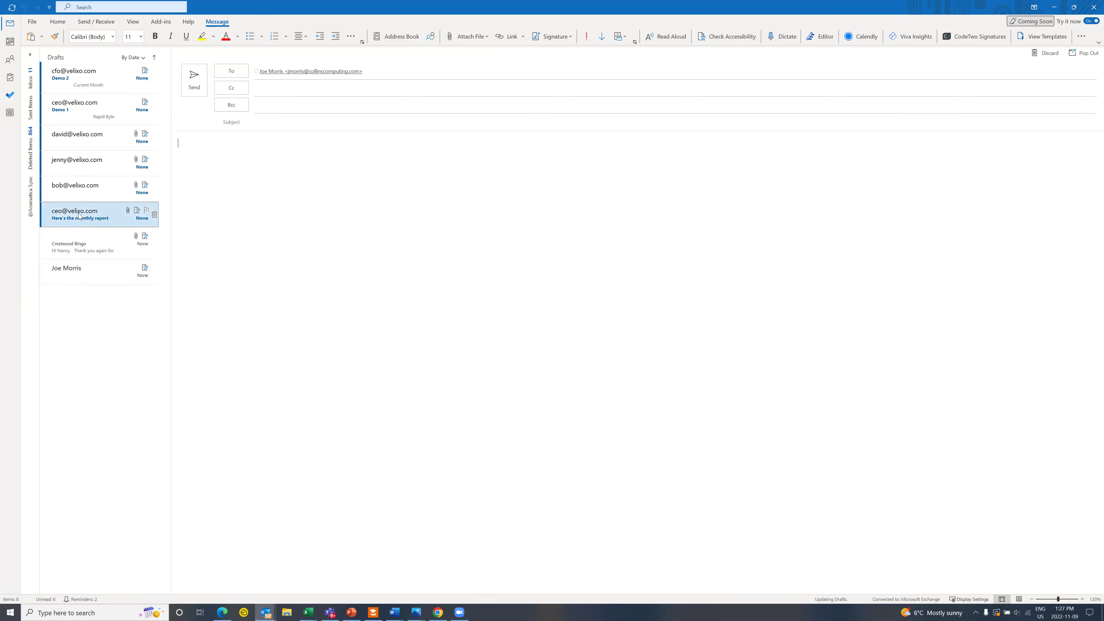
click(88, 196)
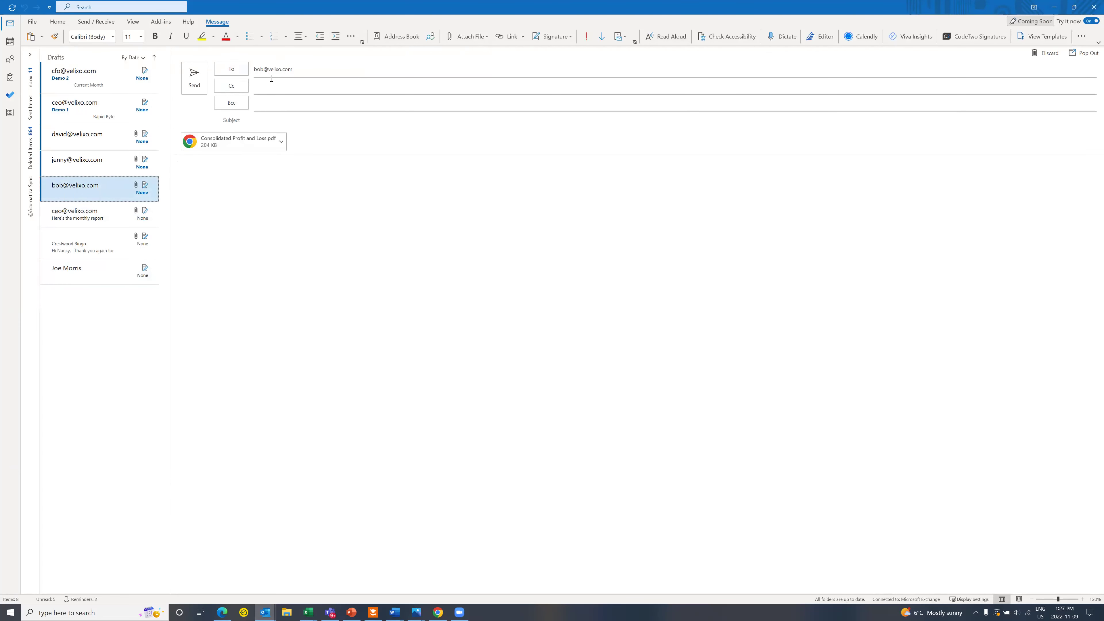
double_click(240, 143)
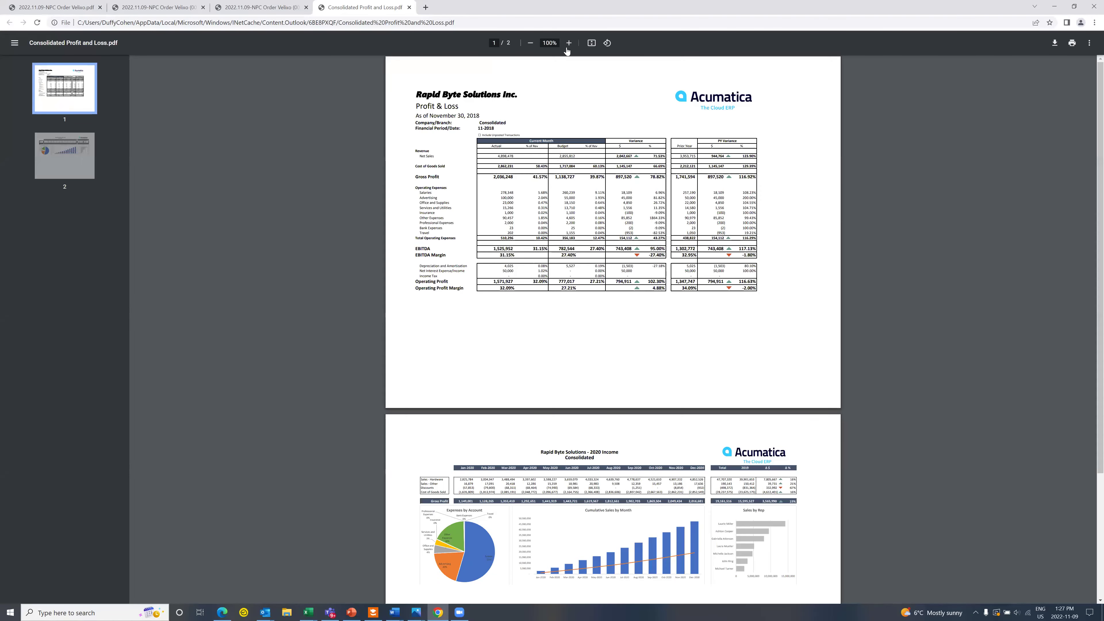
Step: Zoom the Consolidated Profit and Loss PDF to 125% and scroll to page 2's 2020 income charts
click(568, 43)
click(569, 42)
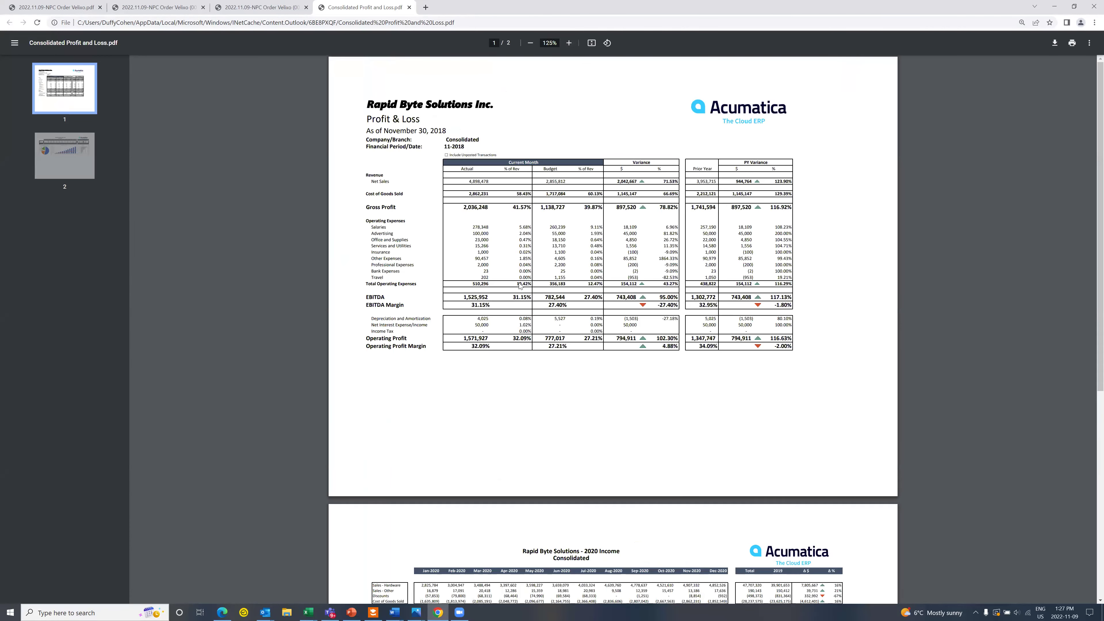
scroll(520, 285, down, 2)
scroll(530, 318, down, 2)
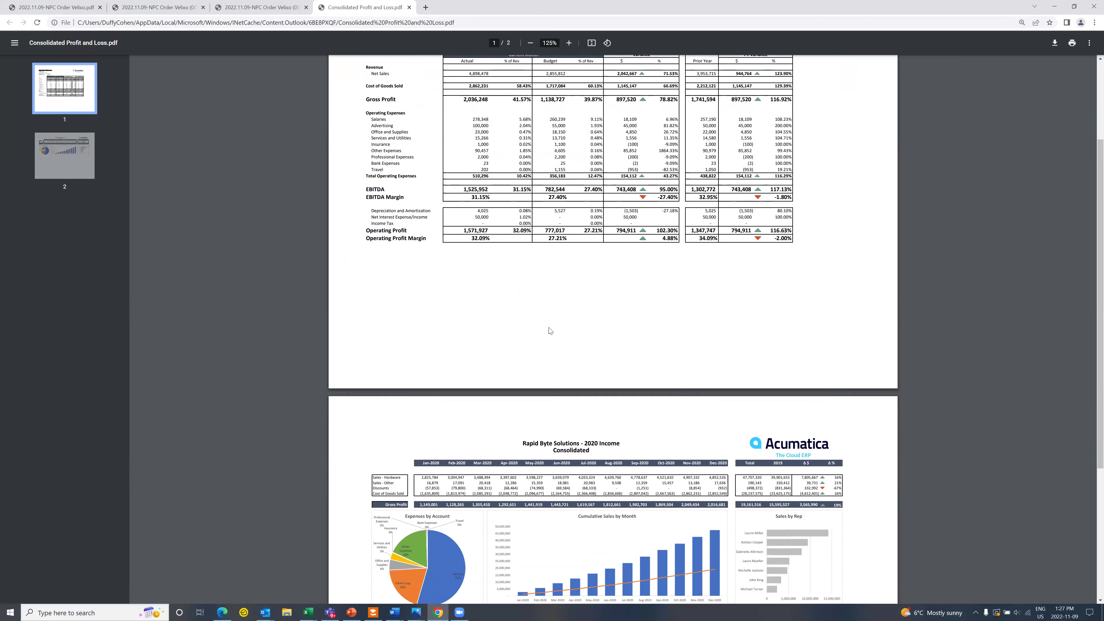
scroll(427, 460, down, 1)
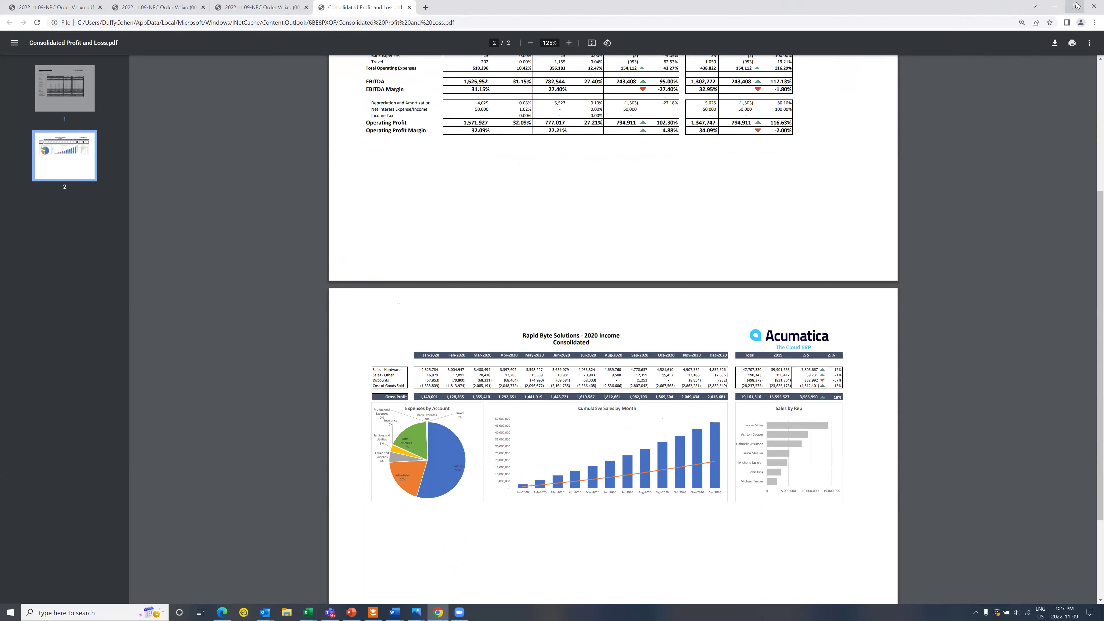
click(1054, 7)
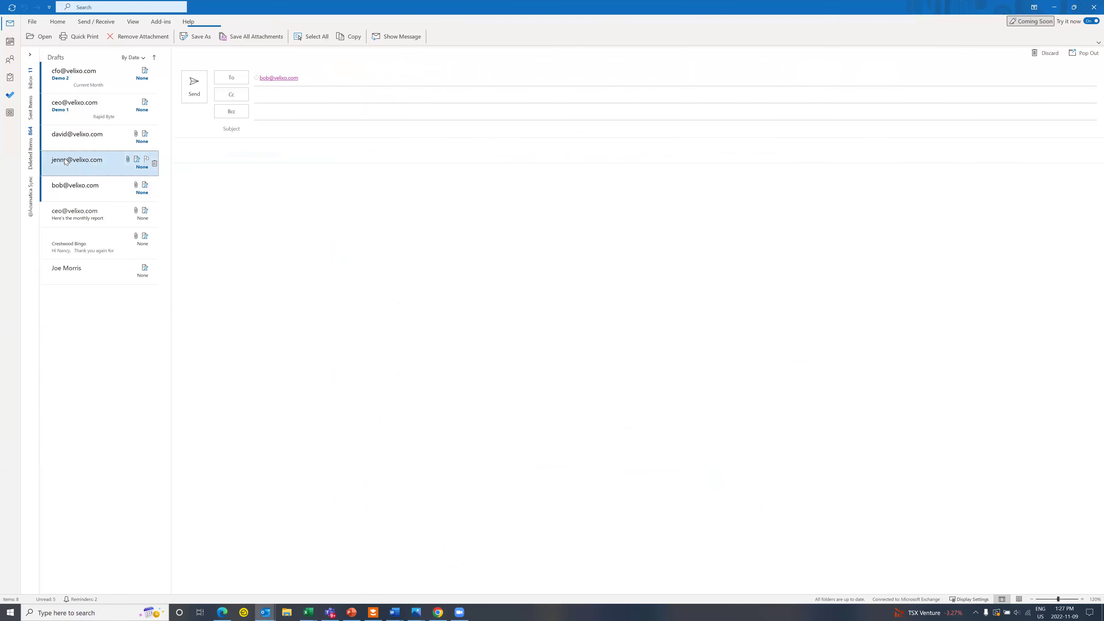
Step: Select the Services East draft and open its Services East Profit and Loss.pdf attachment
click(232, 143)
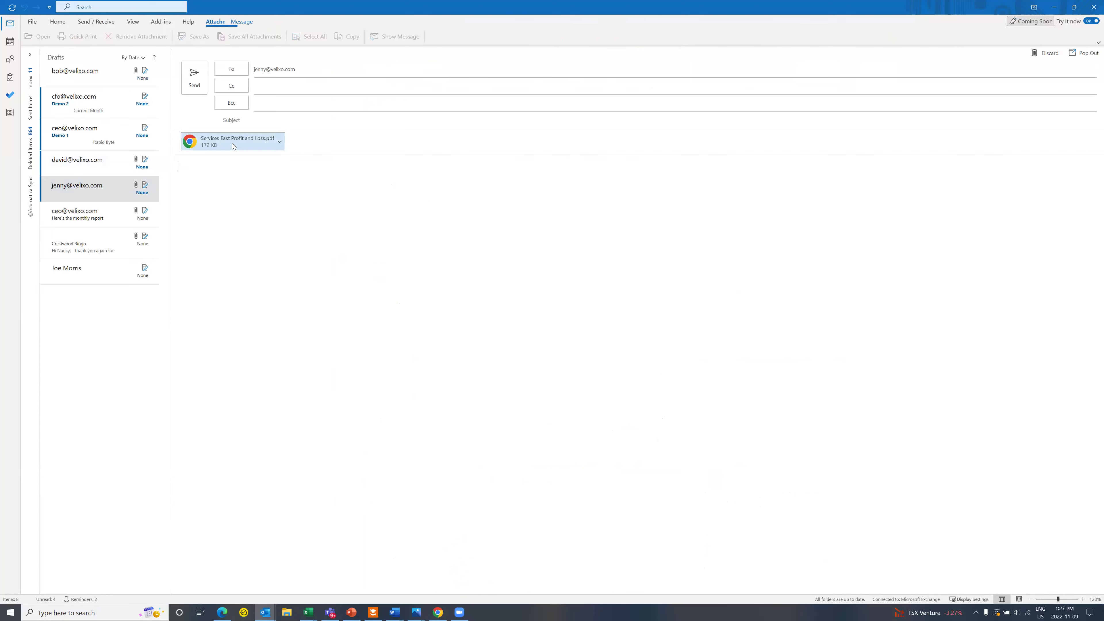
double_click(232, 142)
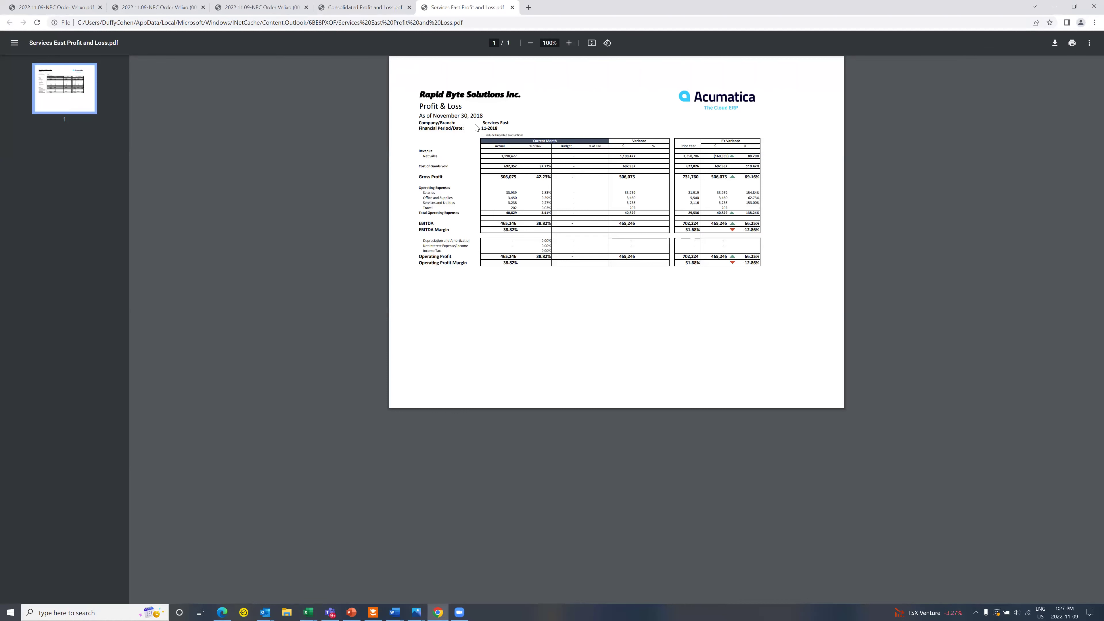
Step: View the Services East report at 175%, then show the Demo 1 draft's 2020 income dashboard
click(567, 46)
click(568, 46)
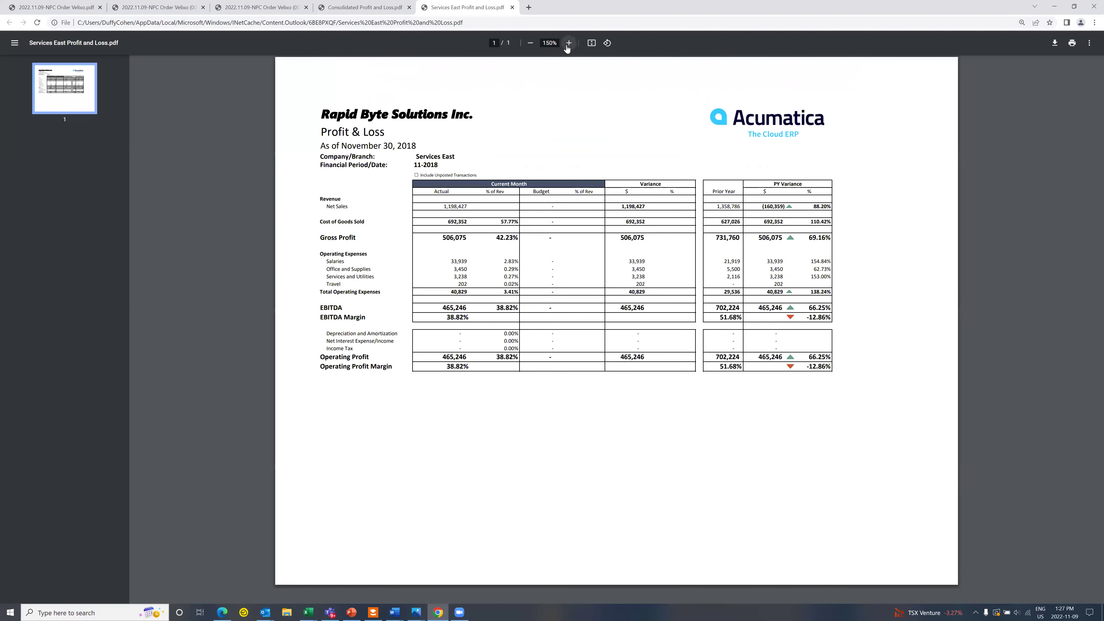
click(568, 46)
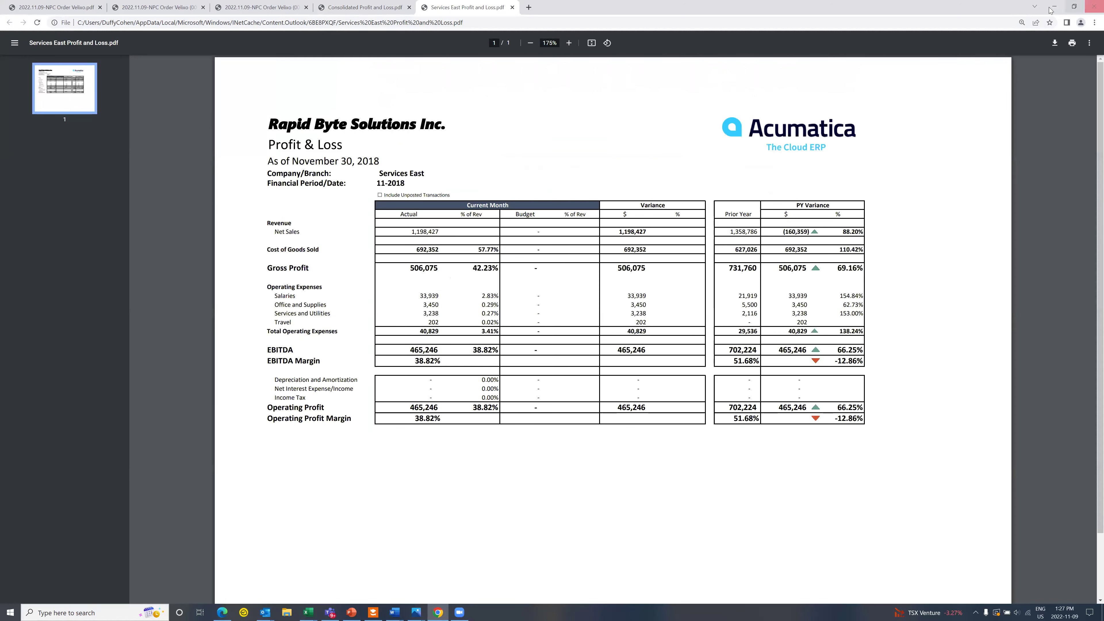
click(1054, 7)
click(109, 132)
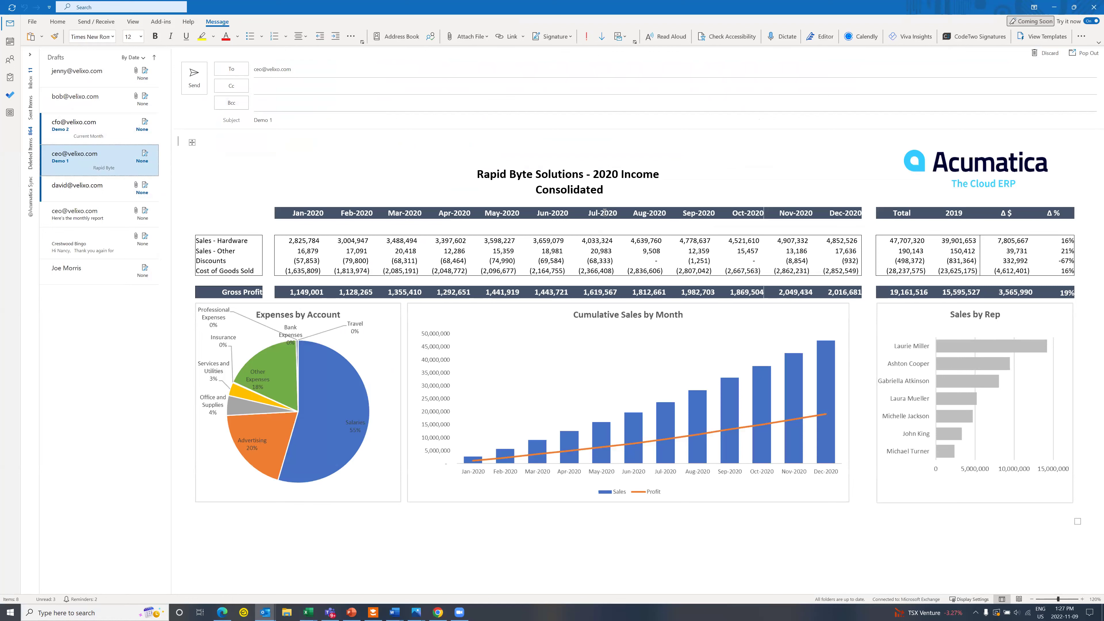
Step: Check the Demo 2 draft's Current Month revenue variance table, then go back to Excel
click(104, 128)
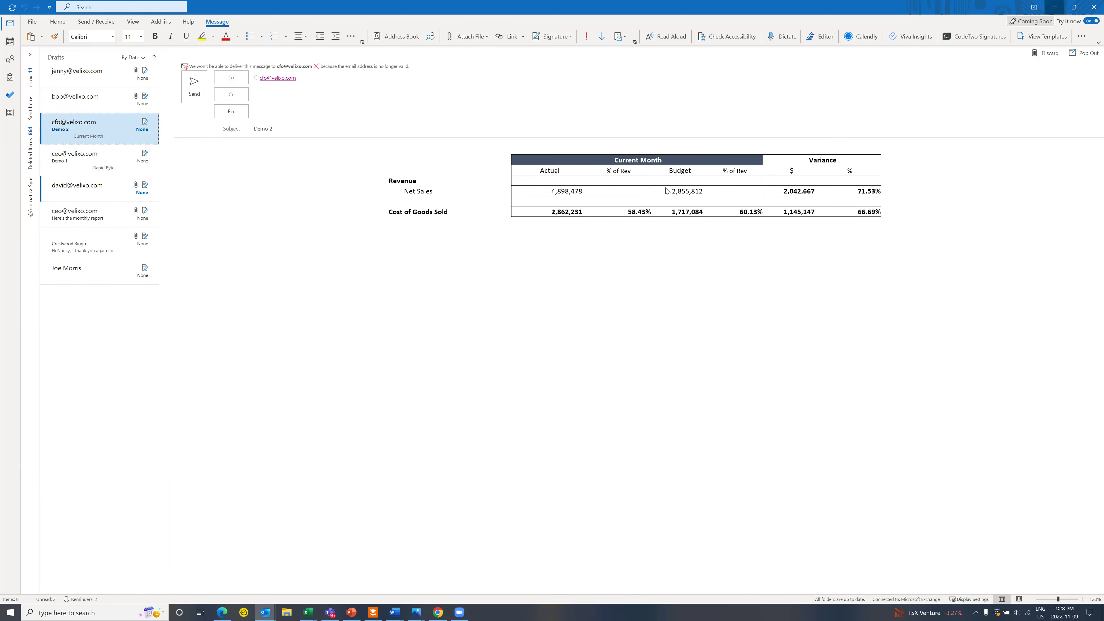
click(308, 612)
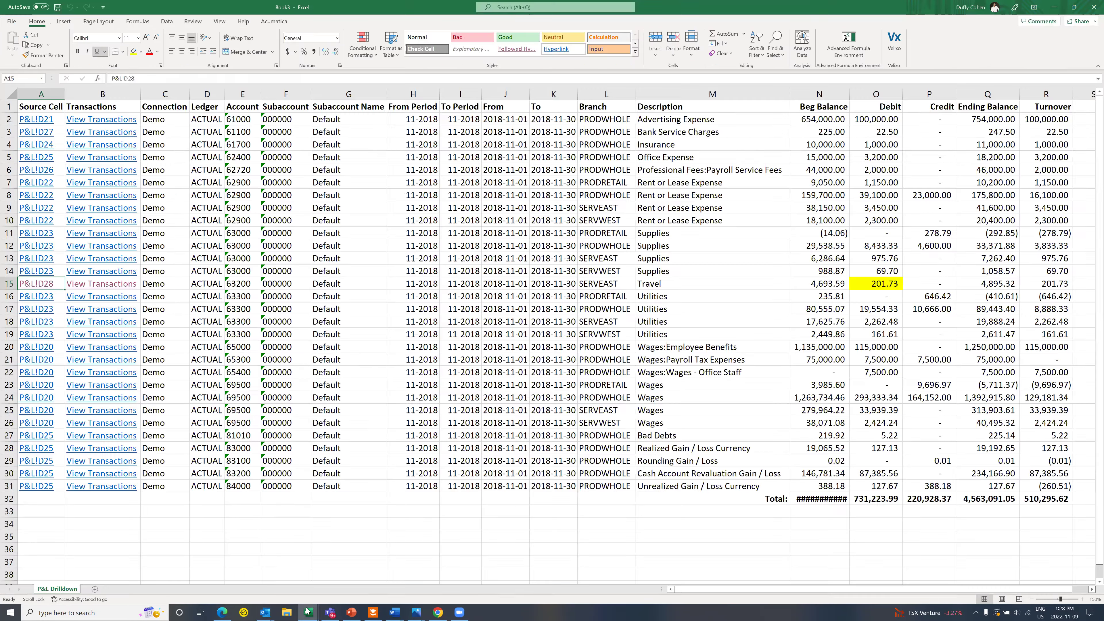
Step: Add a blank Sheet4 to the RapidByte Acumatica demo workbook, zoom in, select A8, then switch to the browser
mouse_move(308, 611)
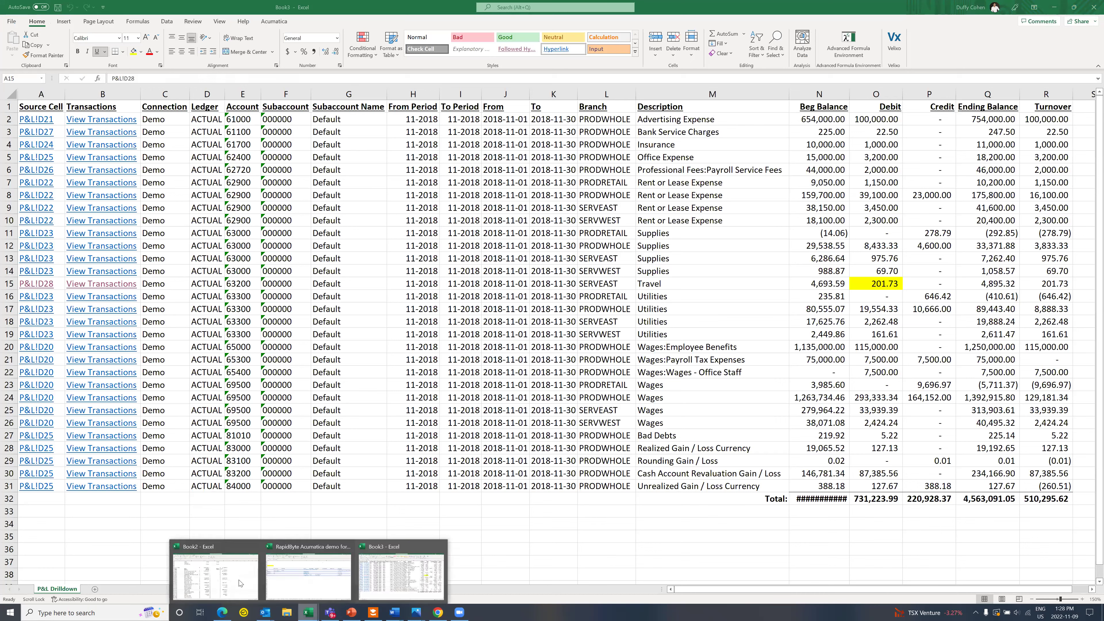
click(322, 589)
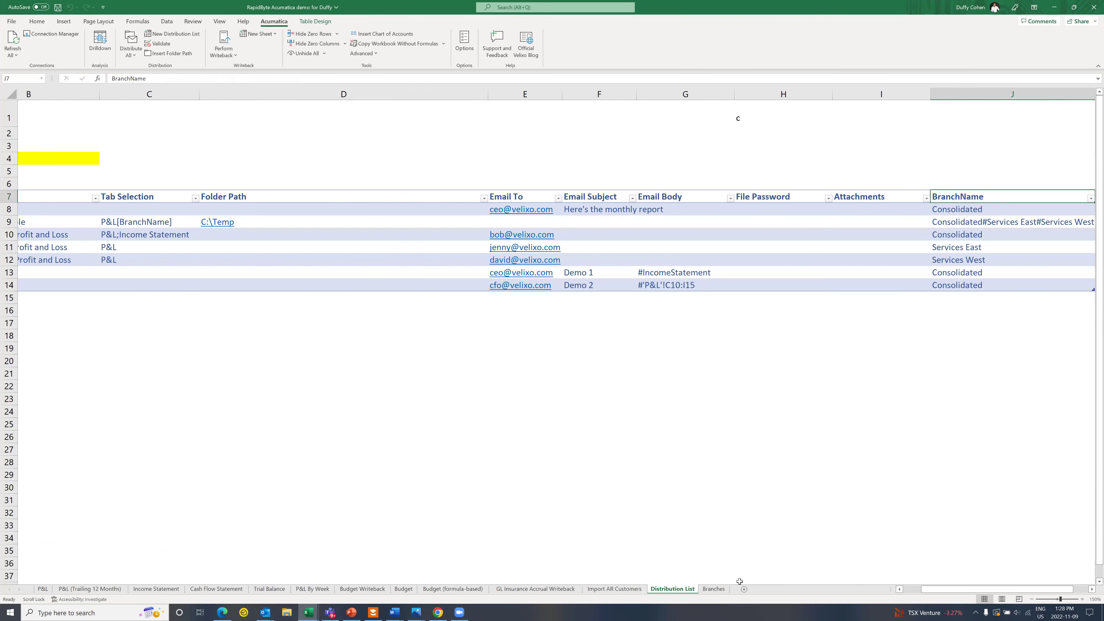
click(744, 589)
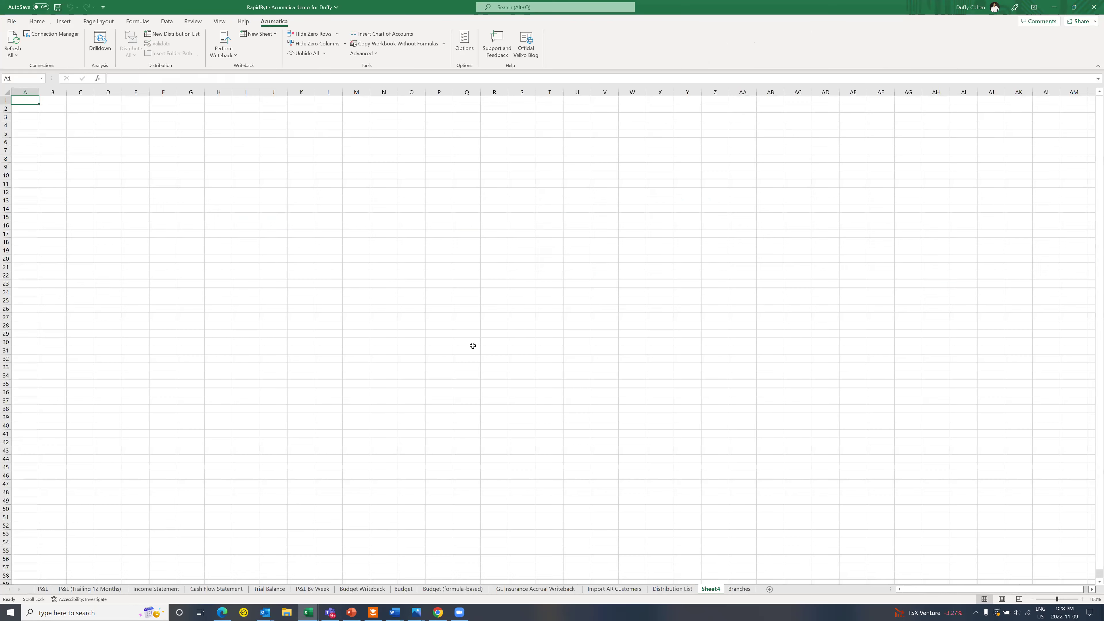
click(1083, 600)
click(1083, 600)
click(1083, 600)
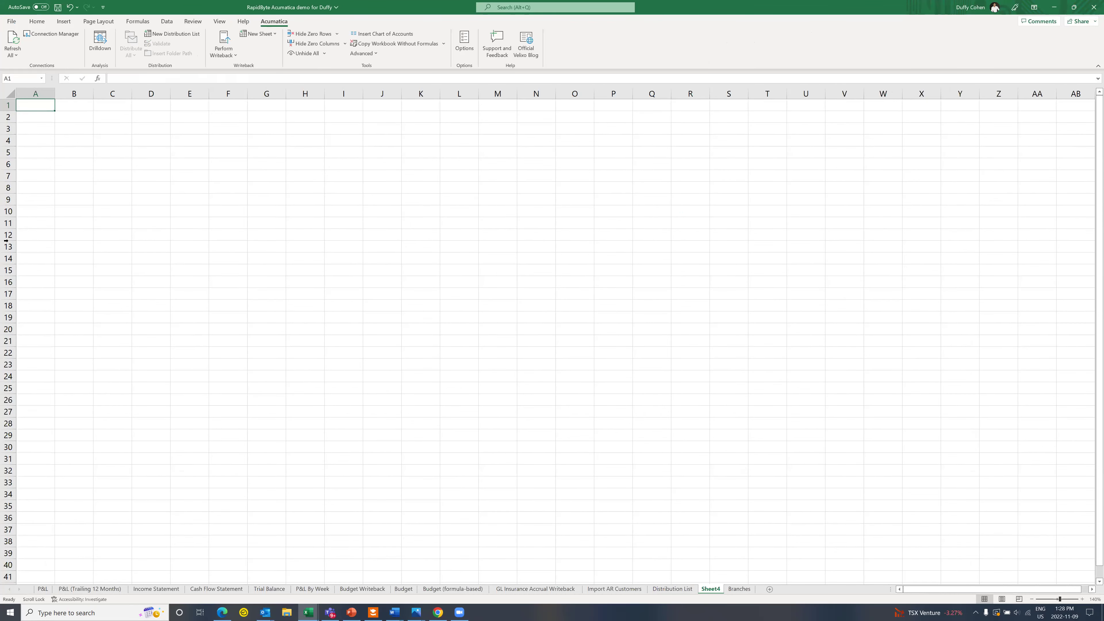
click(38, 191)
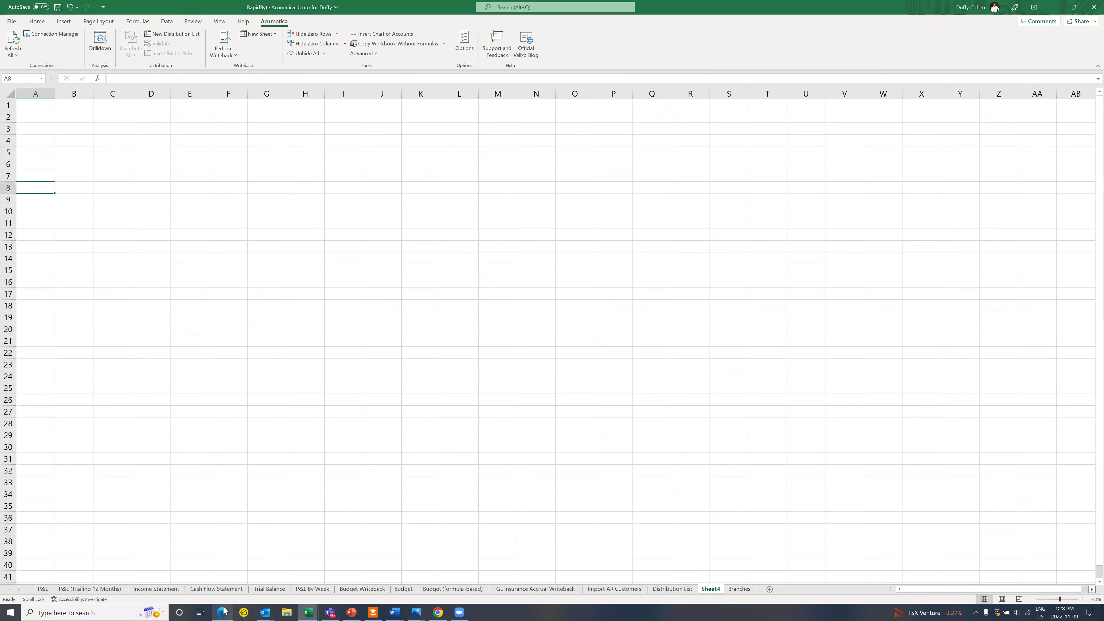
mouse_move(225, 611)
click(221, 585)
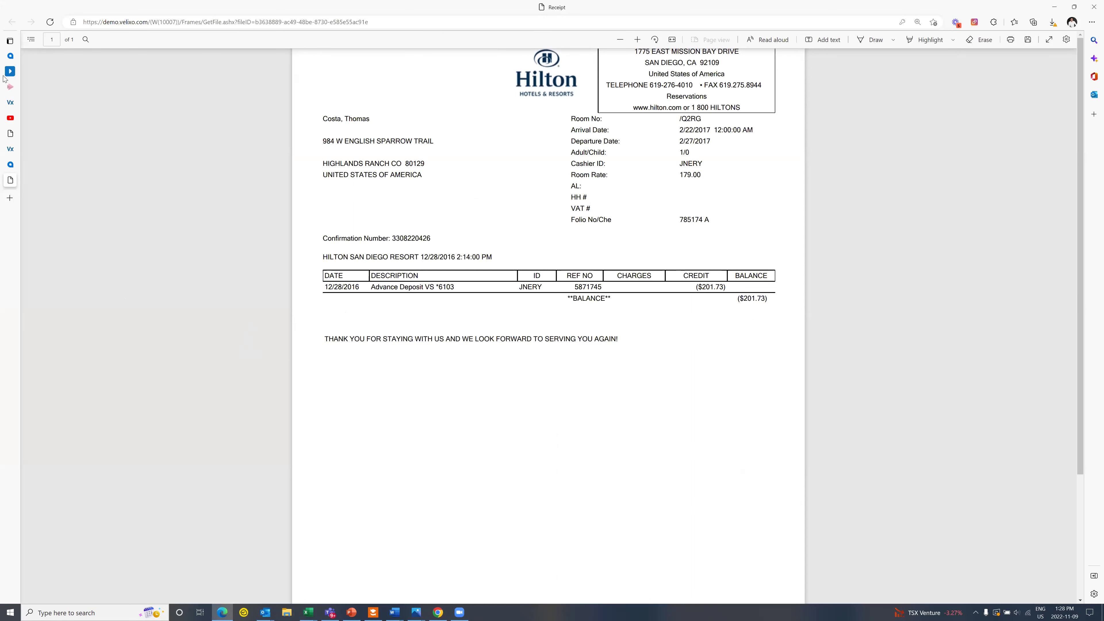
Step: Go to the demo.velixo.com Acumatica site and open Payables > Bills and Adjustments
click(129, 26)
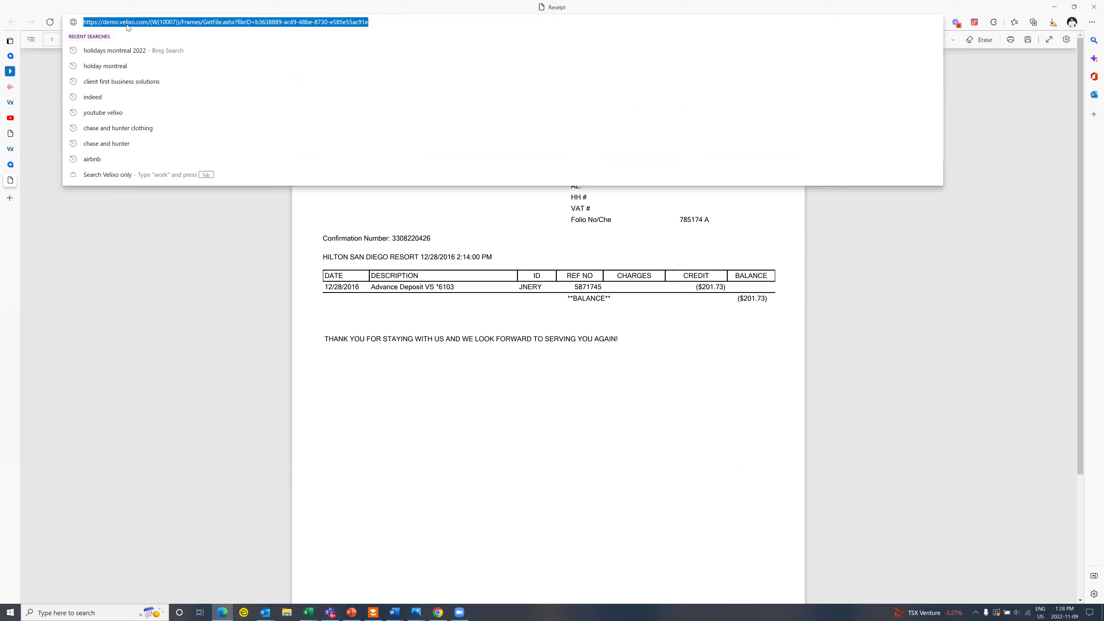
text(demo)
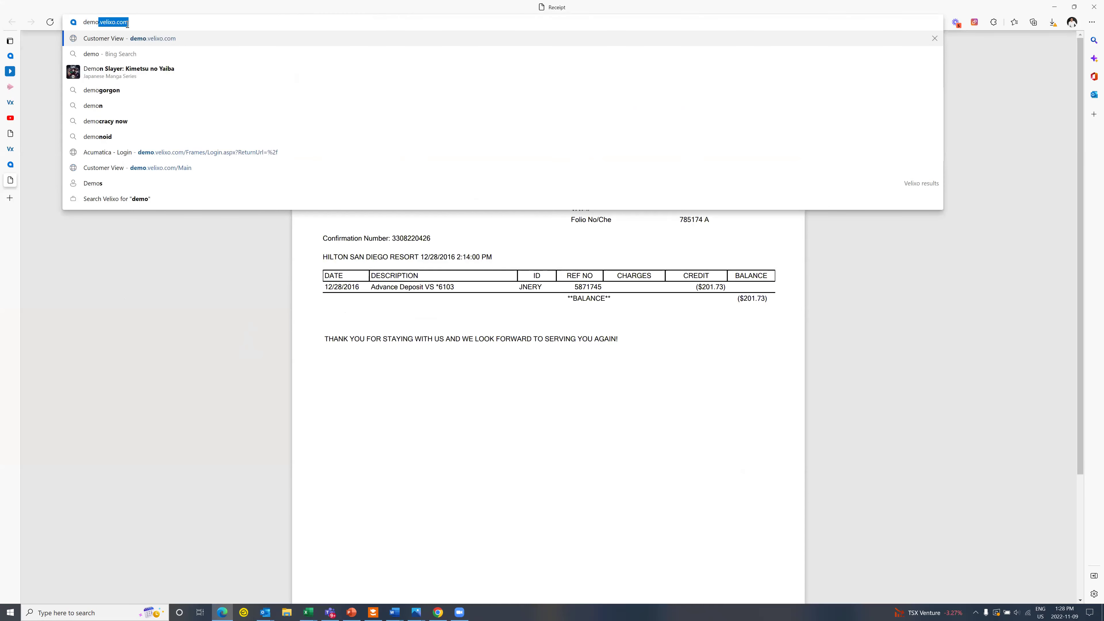
key(Return)
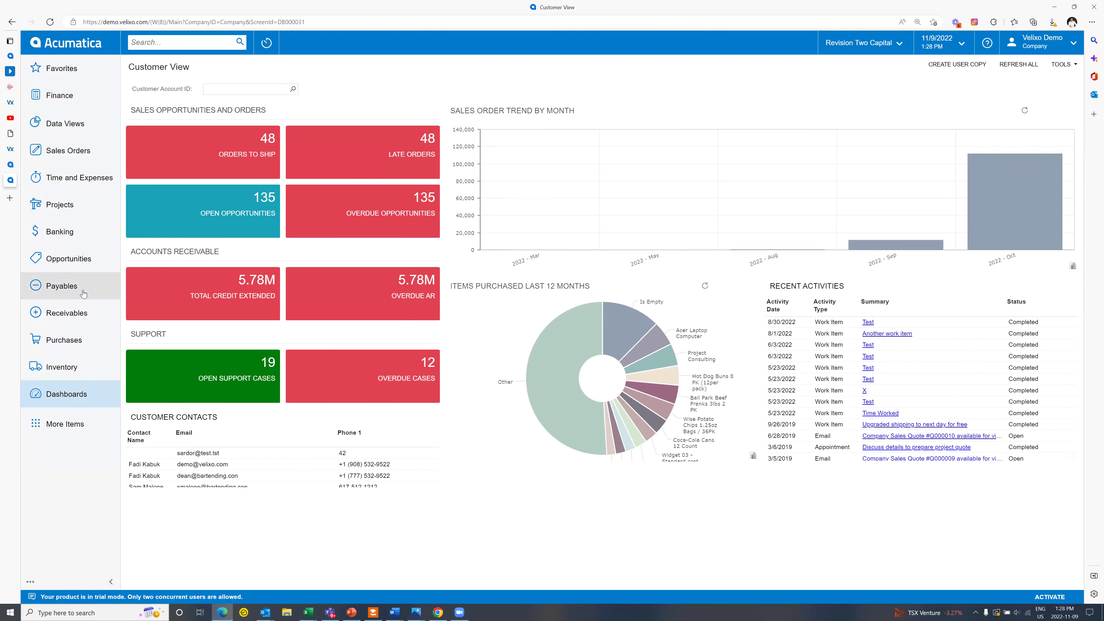
click(66, 287)
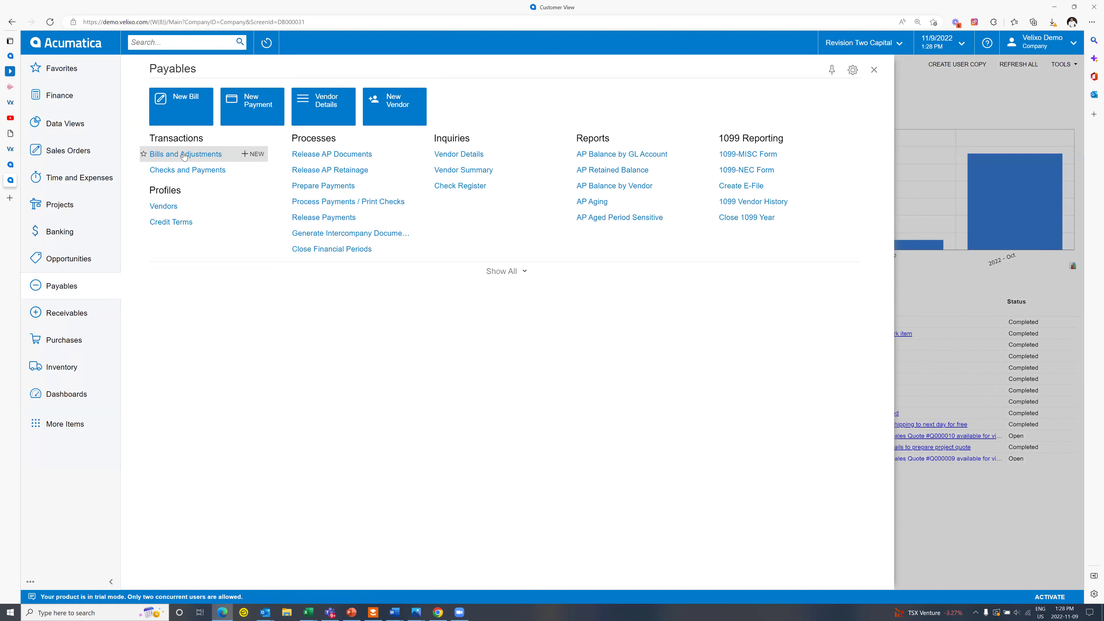
click(184, 154)
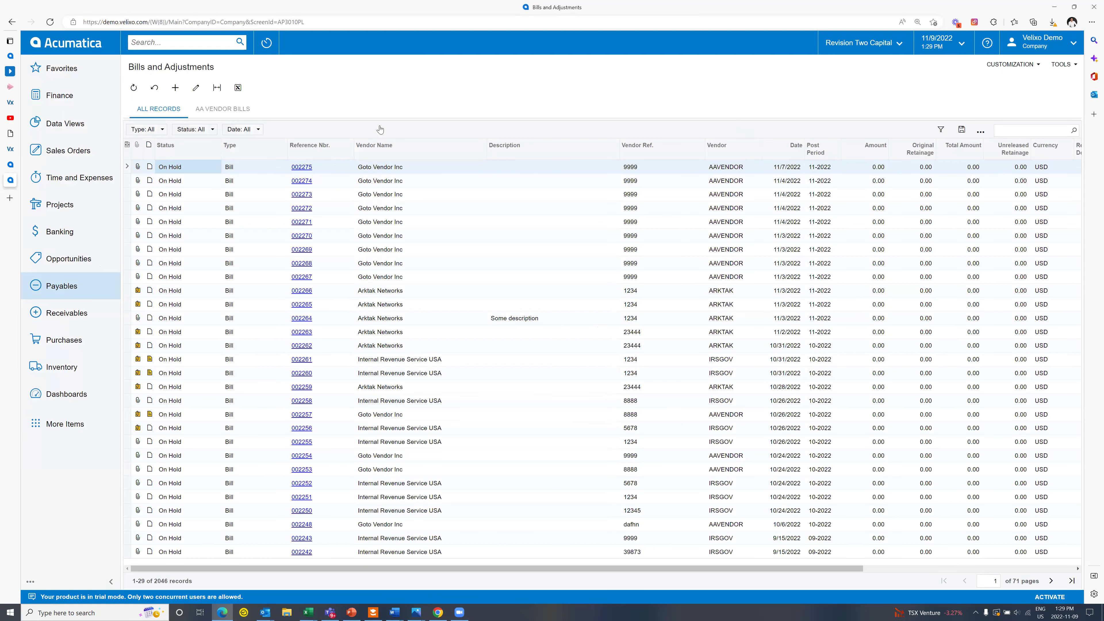
Step: Open the Bills and Adjustments generic inquiry and copy its title 'AP-Bills and Adjustments'
click(1038, 66)
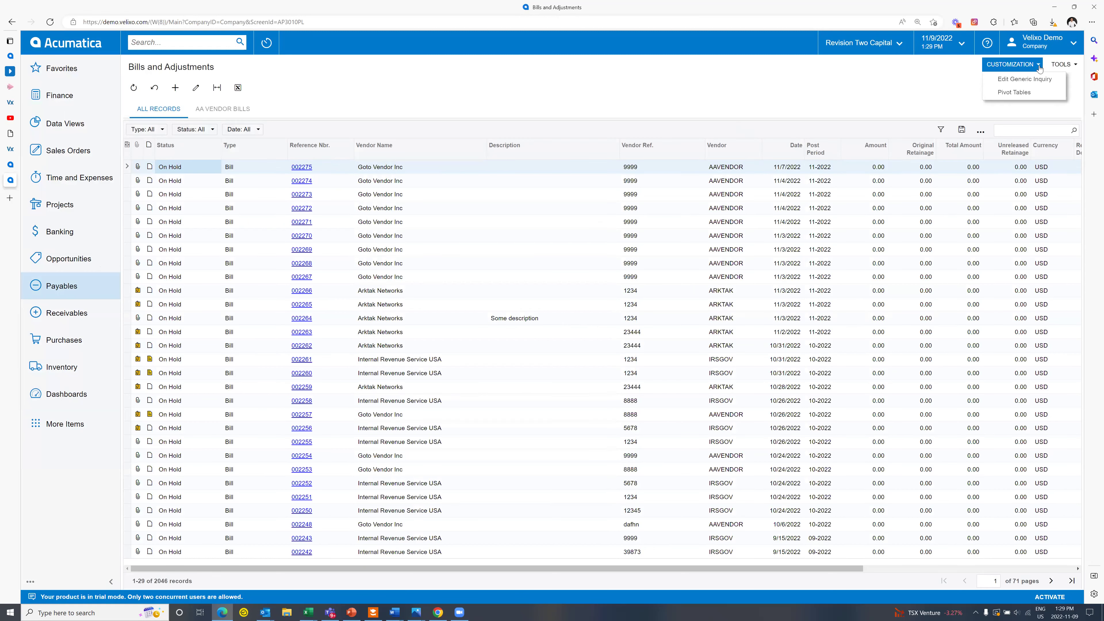
click(1030, 79)
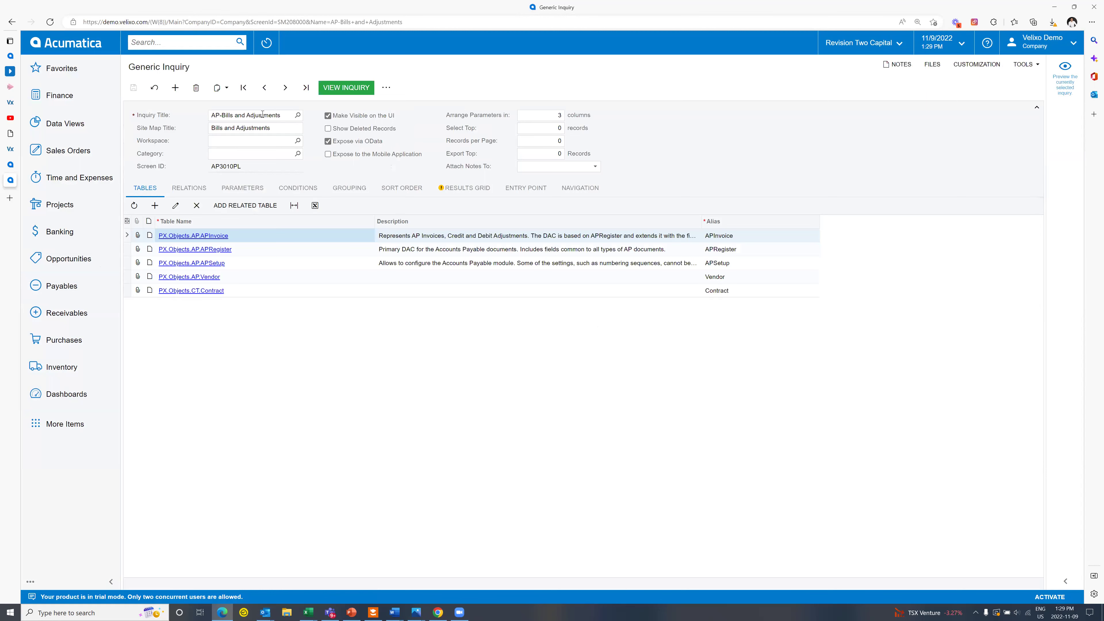
right_click(267, 120)
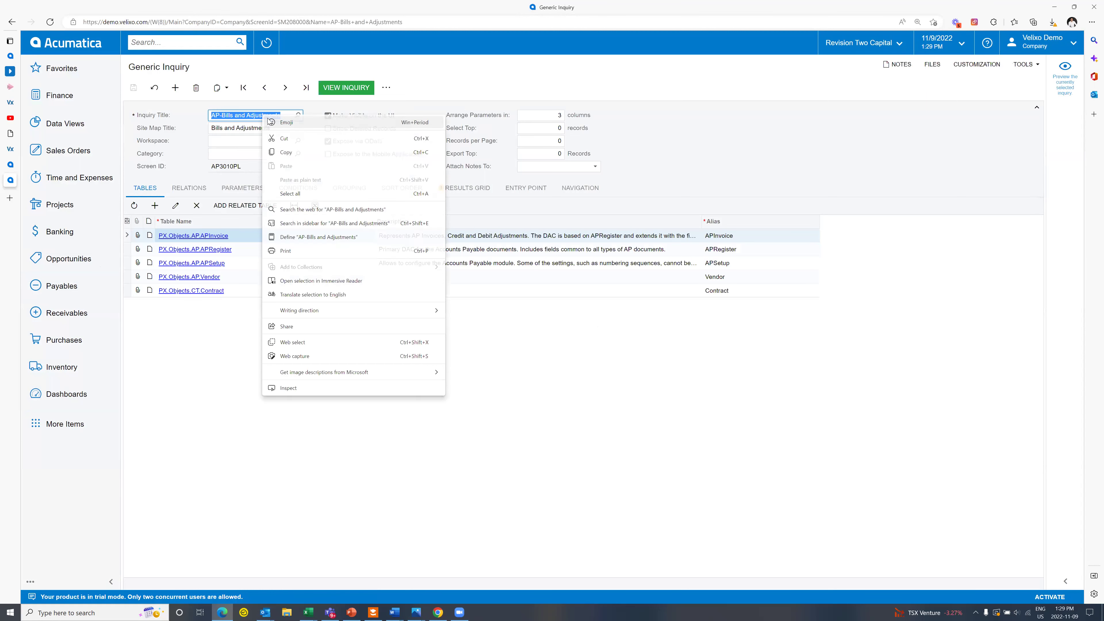
click(289, 153)
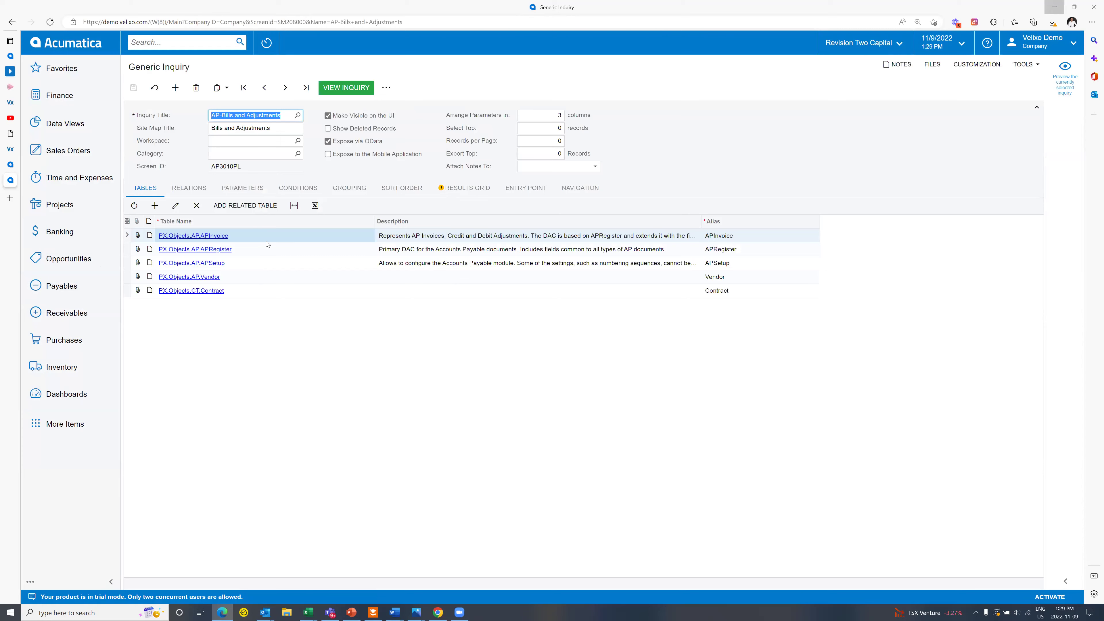
click(50, 192)
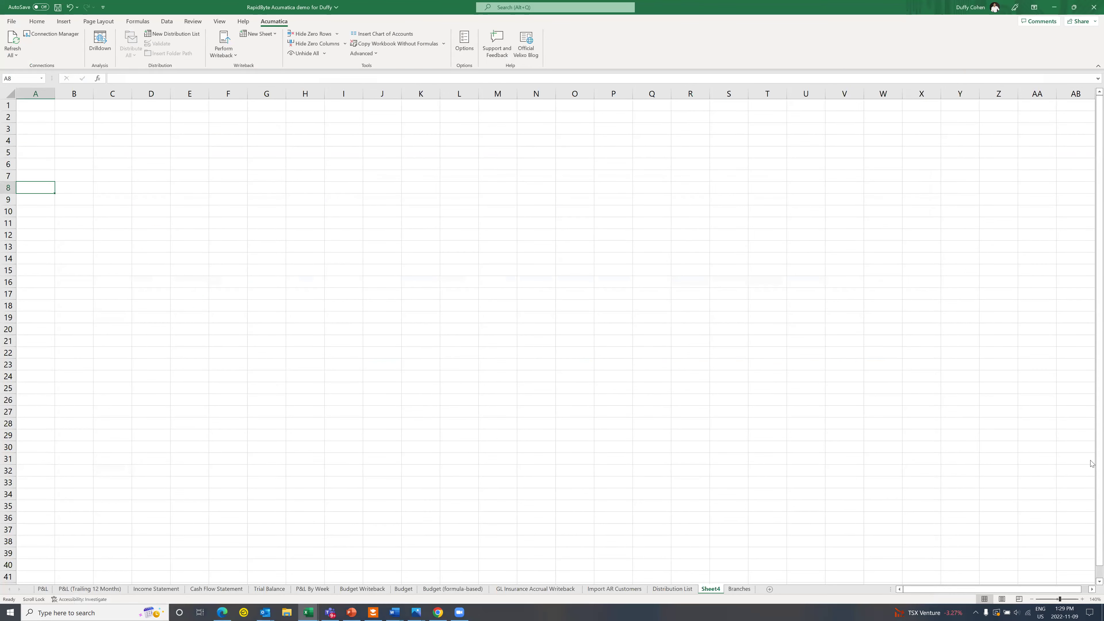
Step: Enter =GI("demo","AP-Bills and Adjustments") in cell A8 to list the inquiry's bills and adjustments
click(1082, 599)
click(1083, 599)
click(1083, 600)
click(1083, 600)
click(1083, 599)
double_click(57, 220)
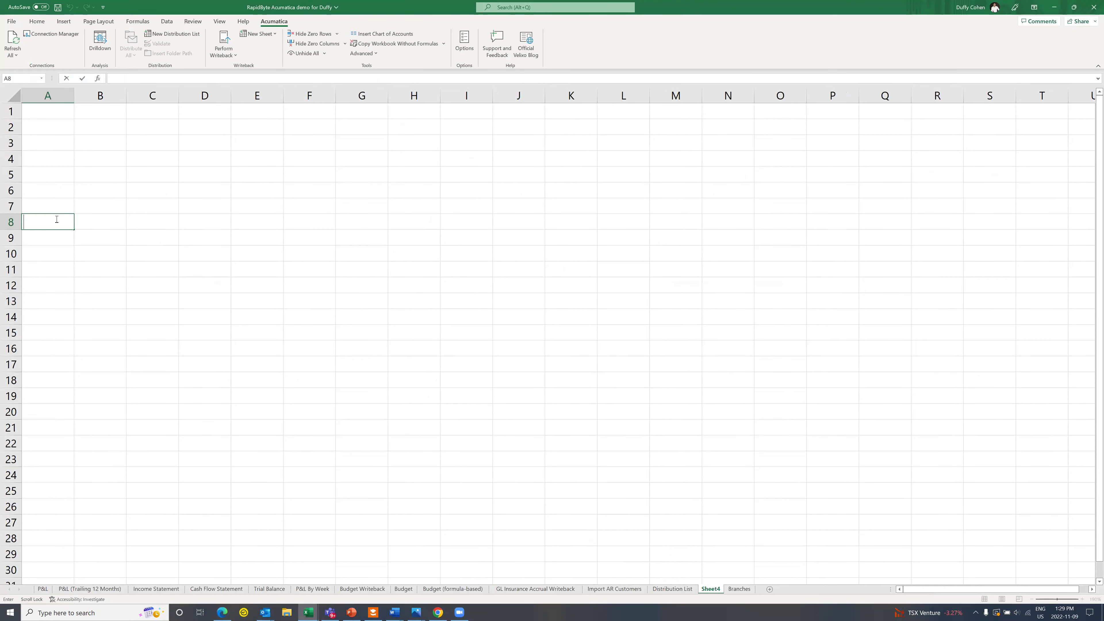
text(=gi)
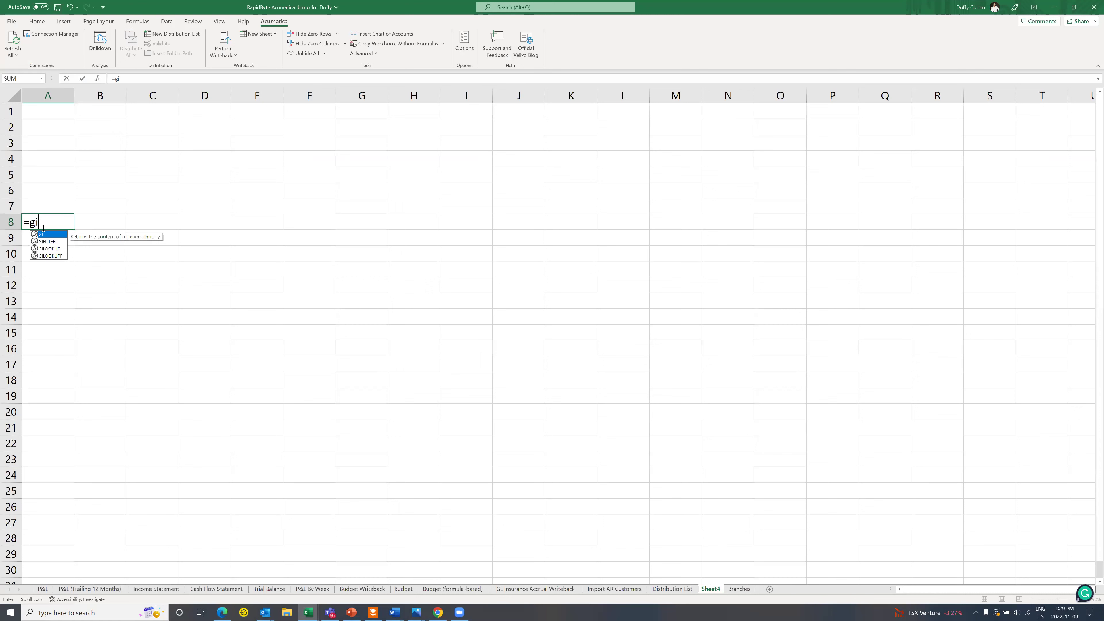
double_click(44, 234)
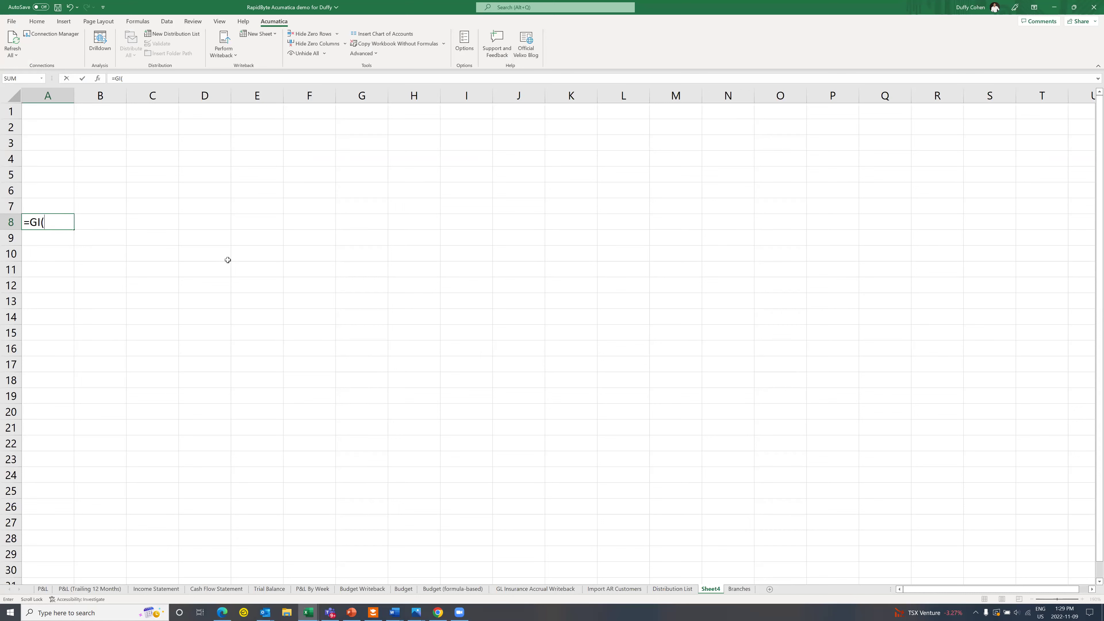
text("demo")
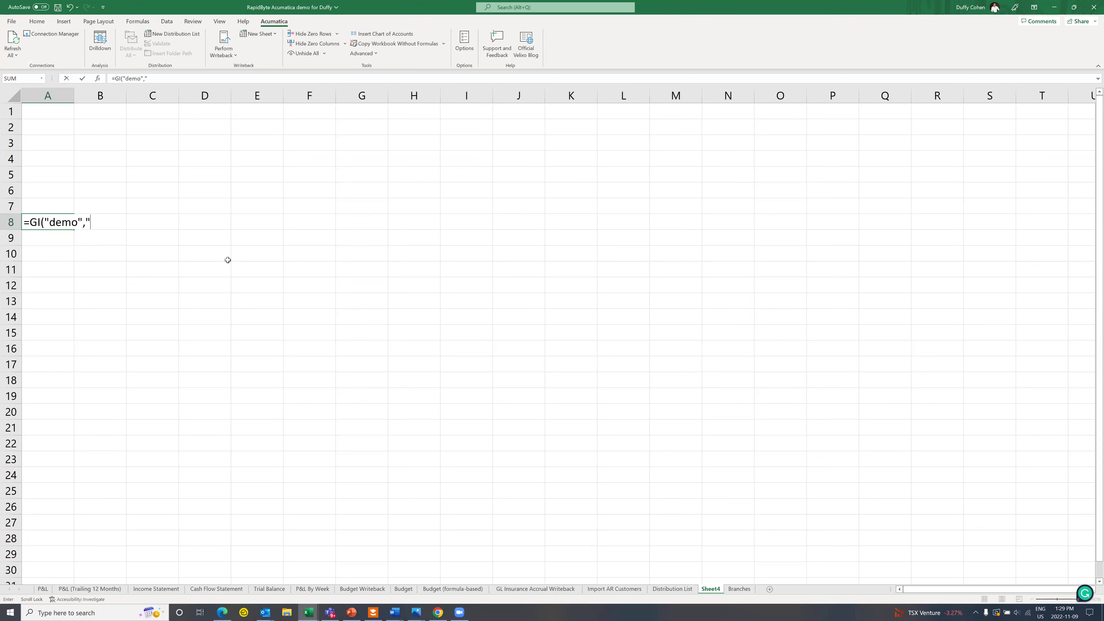
text(,")
text(AP-Bills and Adjustments)
text("))
key(Return)
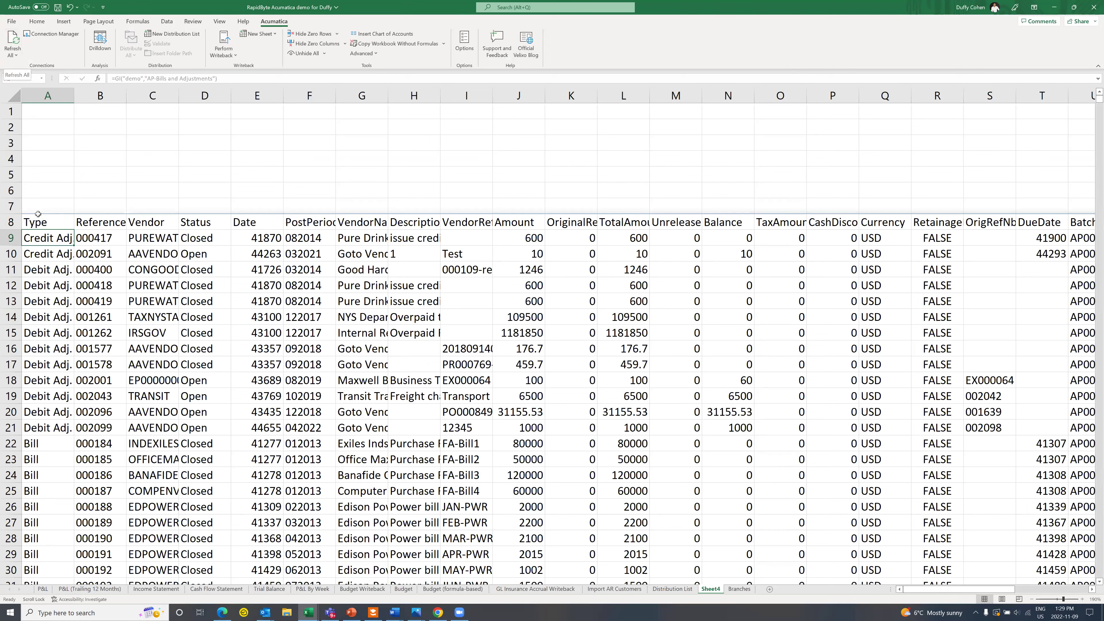
key(Up)
Step: Limit the GI formula in A8 to the columns "vendor, status, currency"
click(215, 78)
text(,, ")
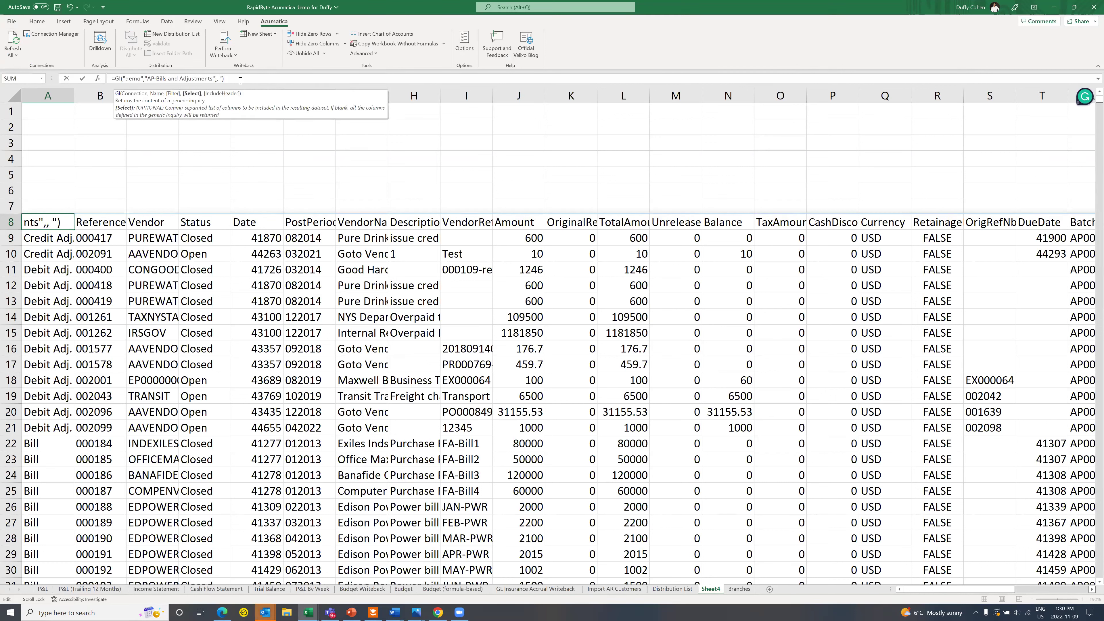
text(vendor, status, currency")
key(Return)
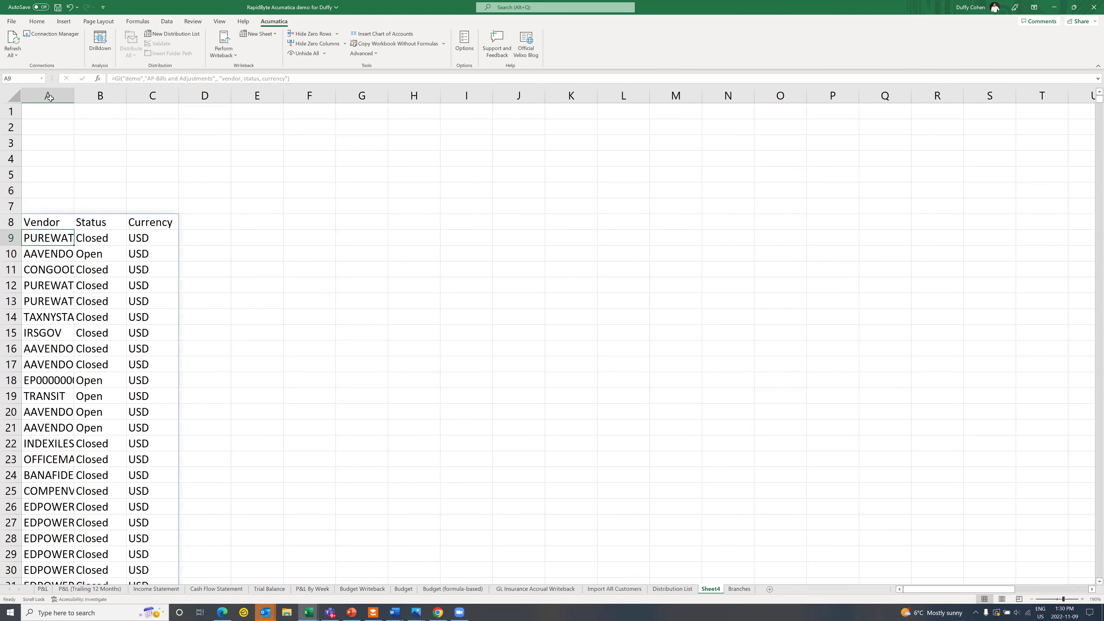
click(53, 116)
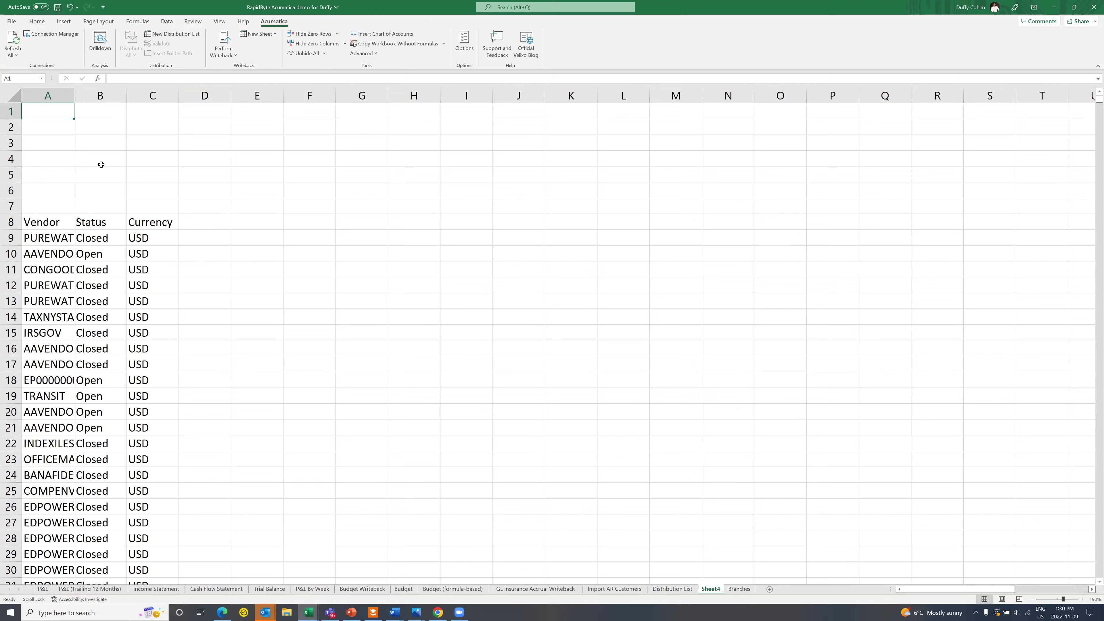
Step: Enter criteria Vendor = Transit in A1:B1 and Status = open in A2:B2
text(Vendor)
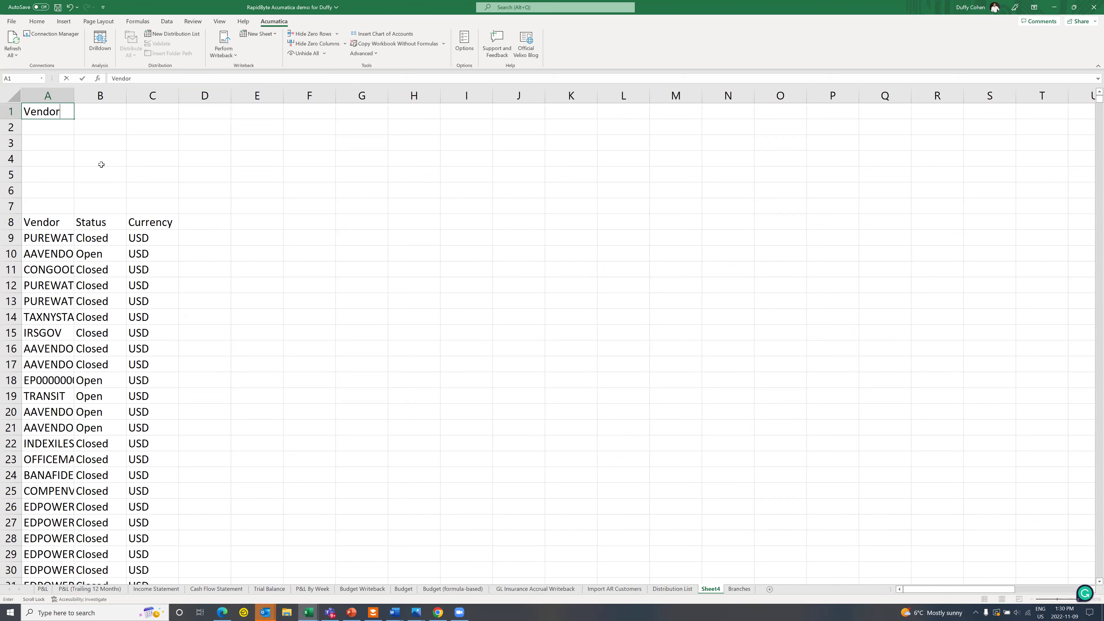
key(Tab)
text(Transit)
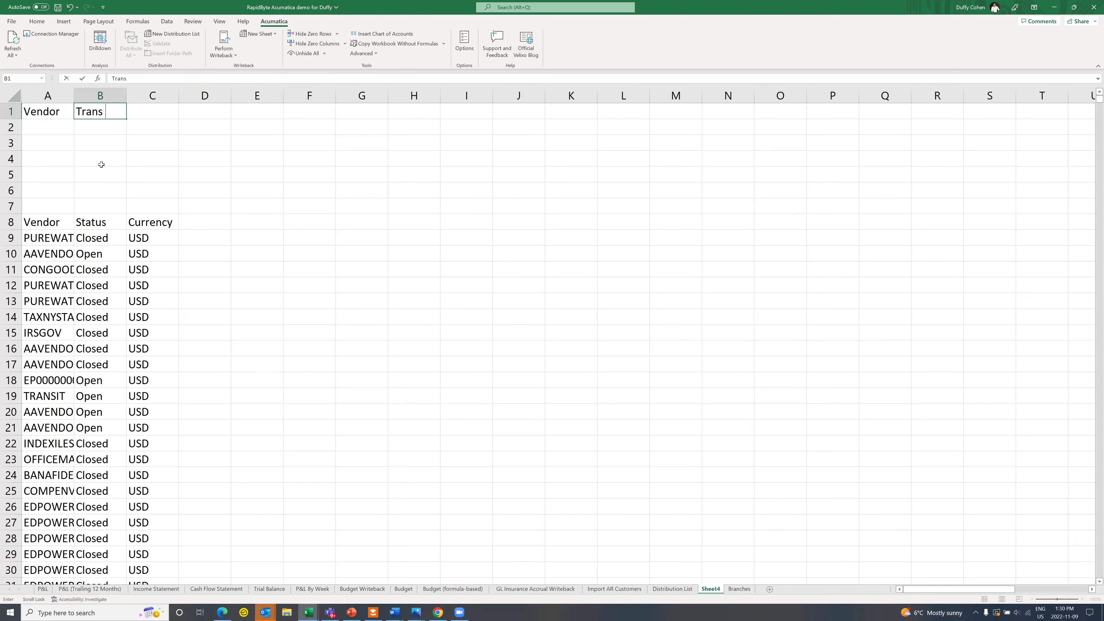
click(60, 128)
text(Status)
key(Tab)
text(open)
double_click(105, 173)
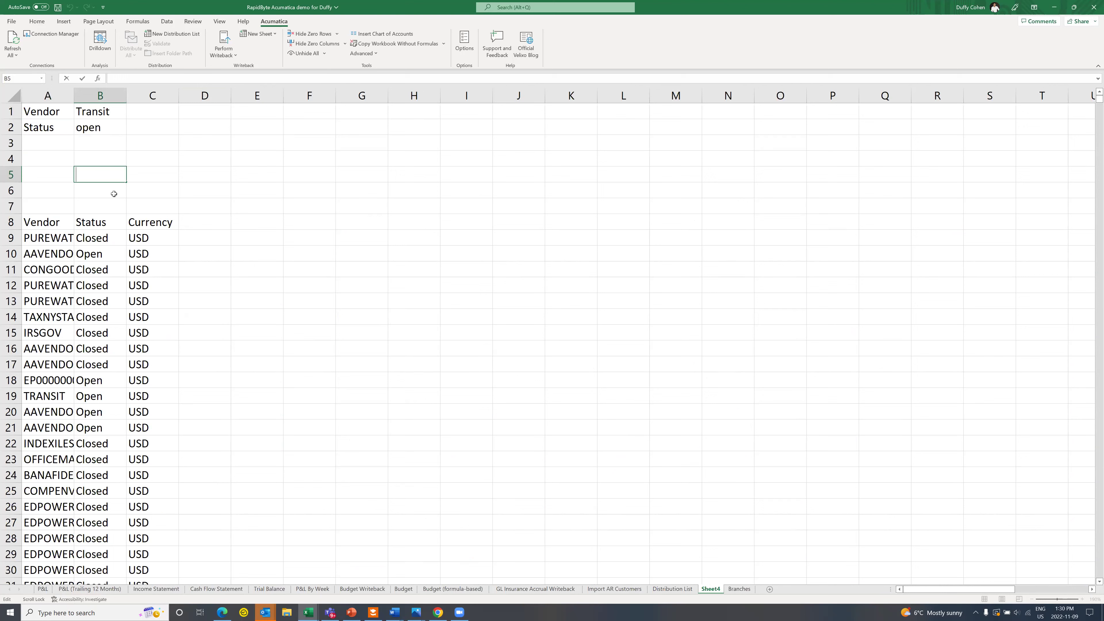
Step: In B5, enter =GIFILTER("demo","AP-Bills and Adjustments","vendor",B1,"status",B2) and check its result
text(=gifi)
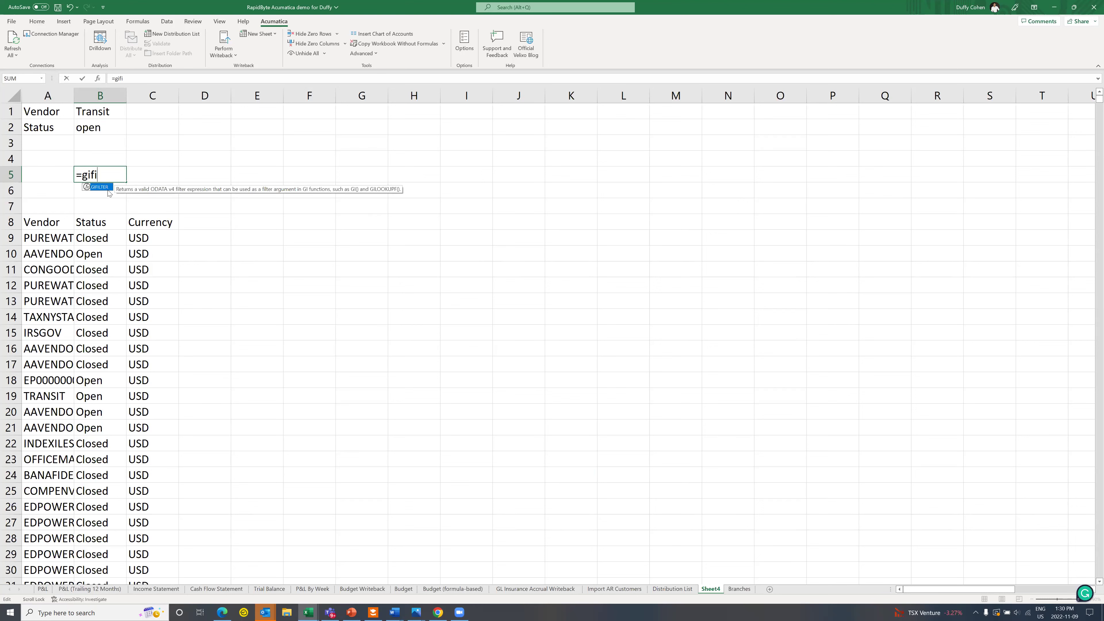
key(Tab)
text("d)
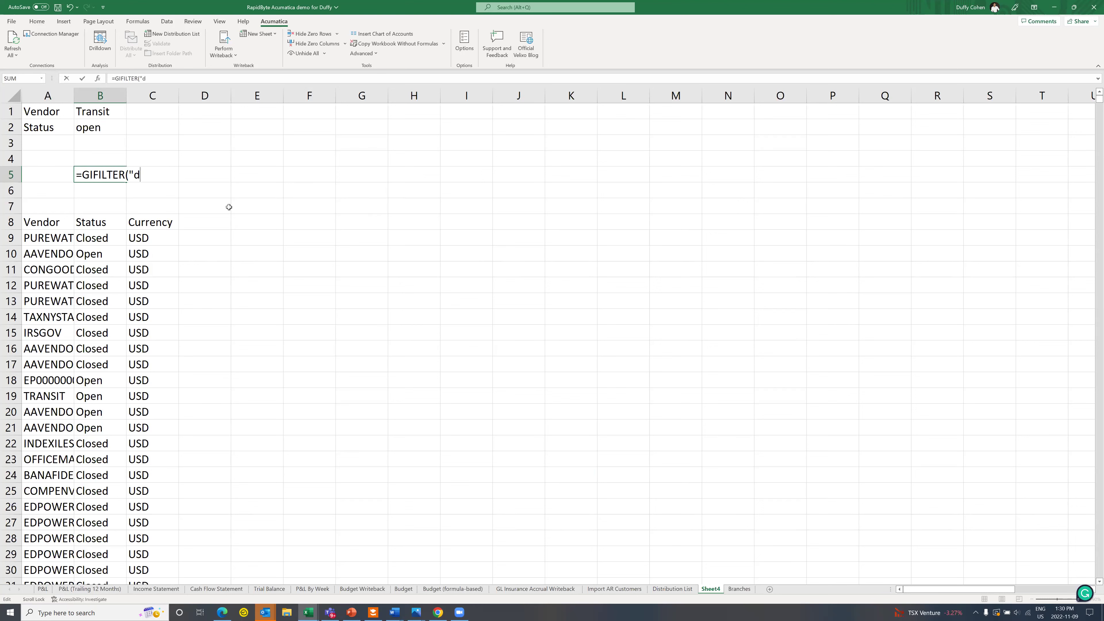
text(emo",")
text(AP-Bills and Adjustments)
text(",)
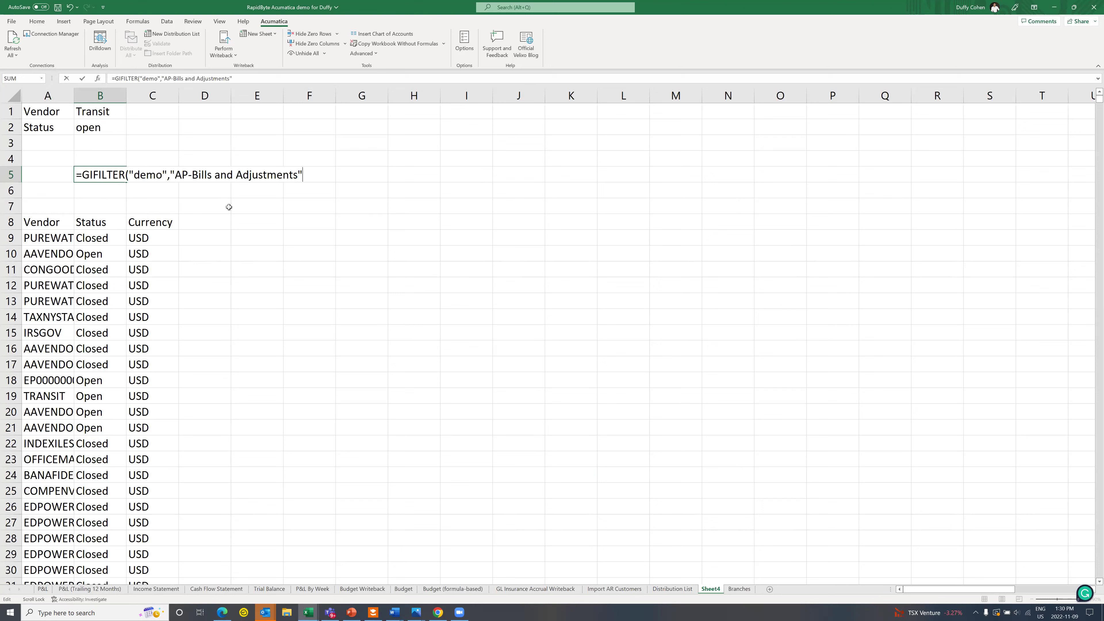
text("vendor",b1,)
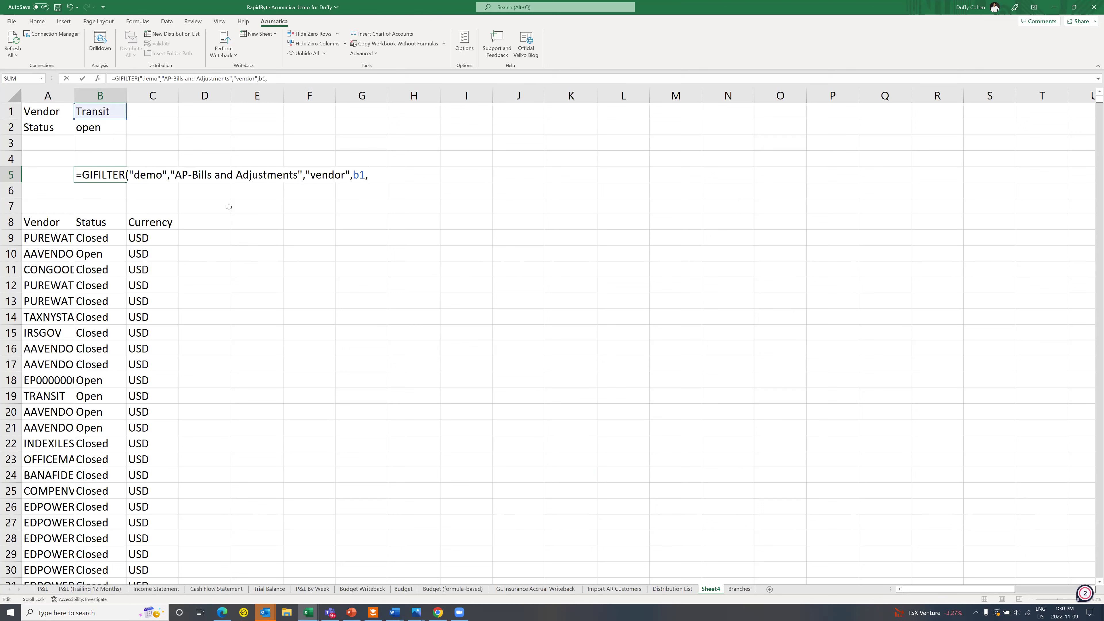
text("status",b2)
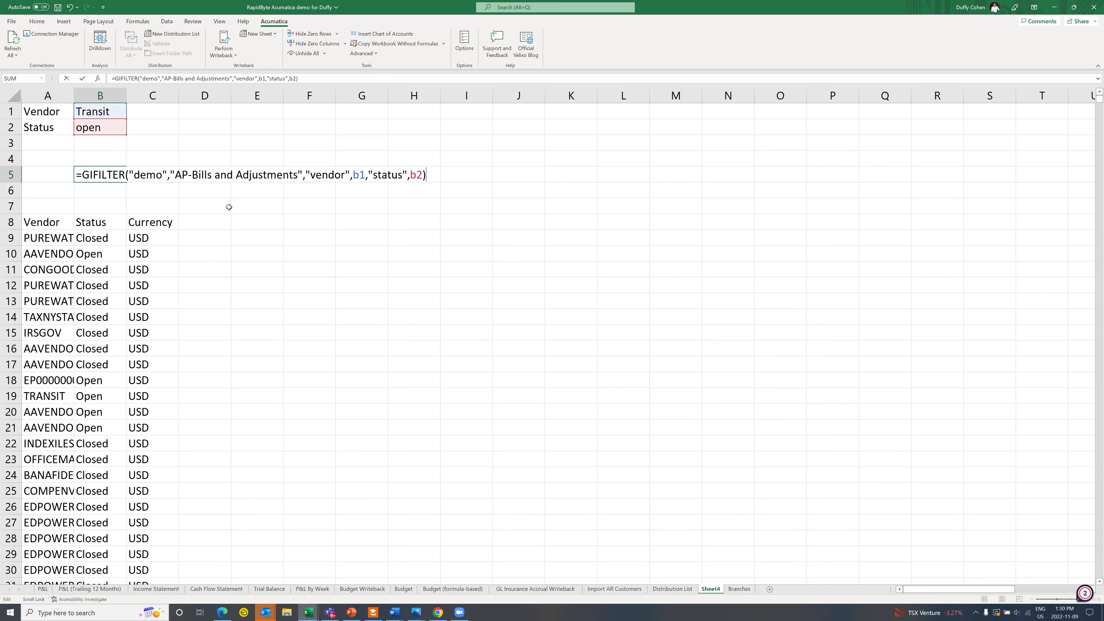
key(Return)
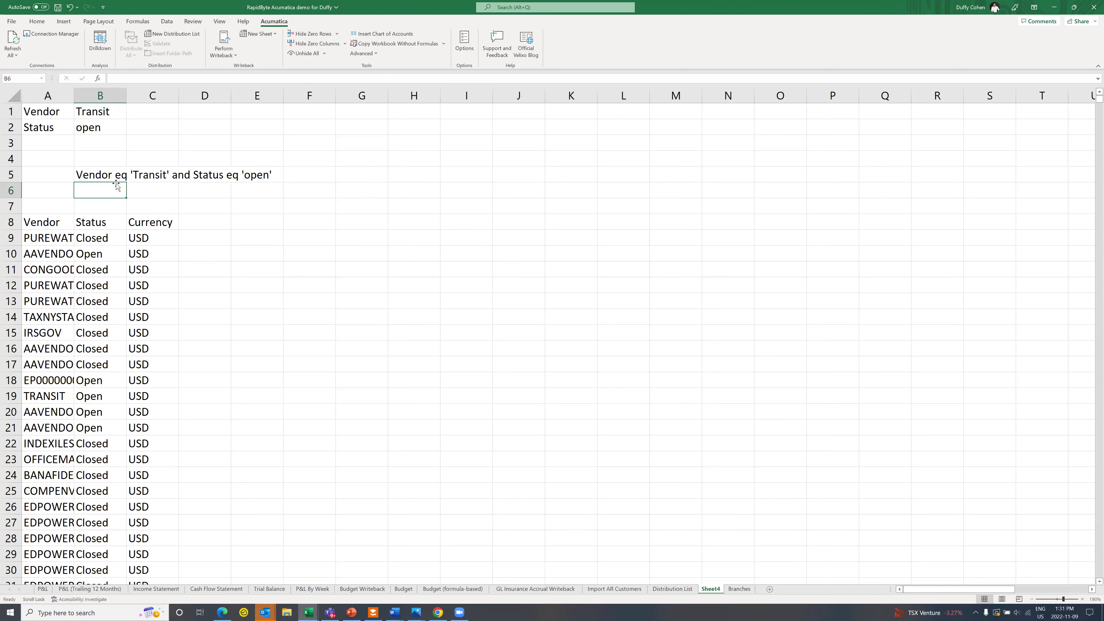
key(Up)
drag(311, 78, 115, 78)
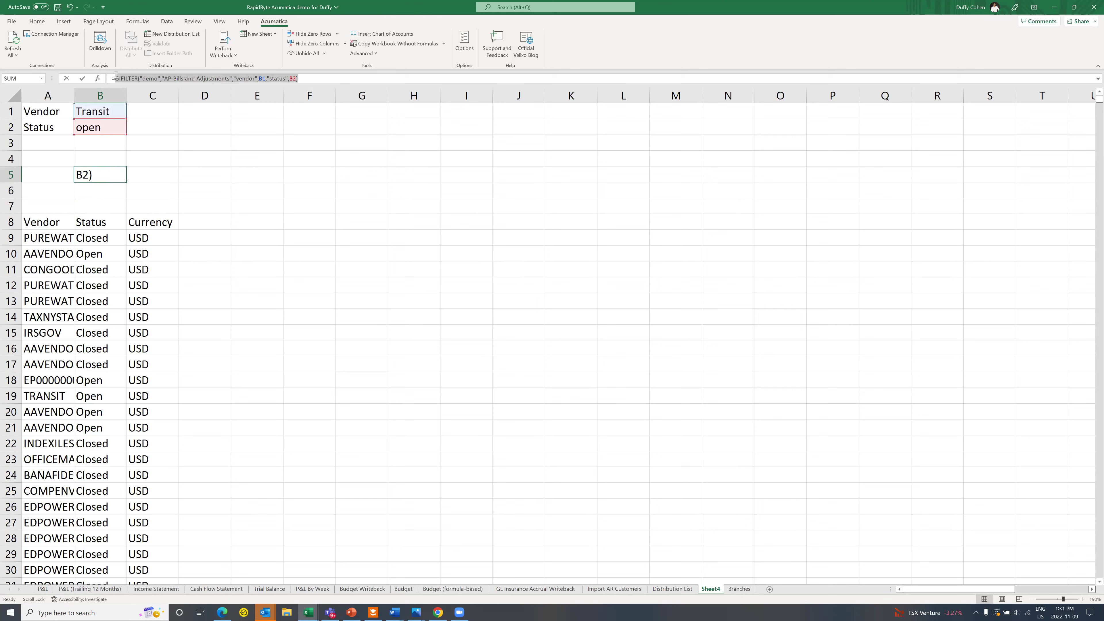
key(Escape)
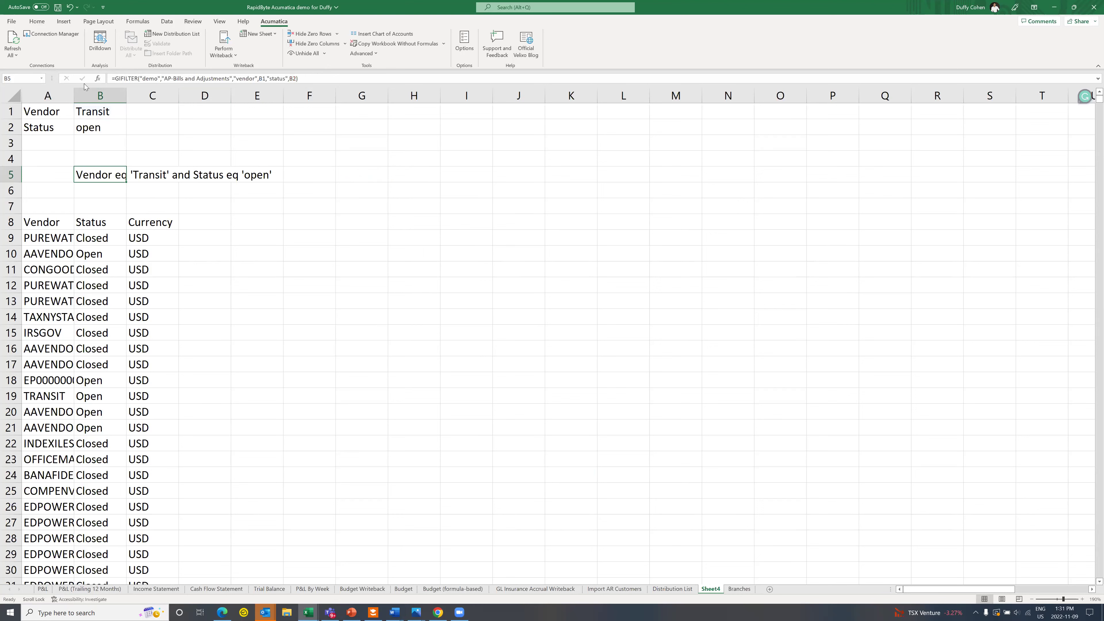
click(57, 221)
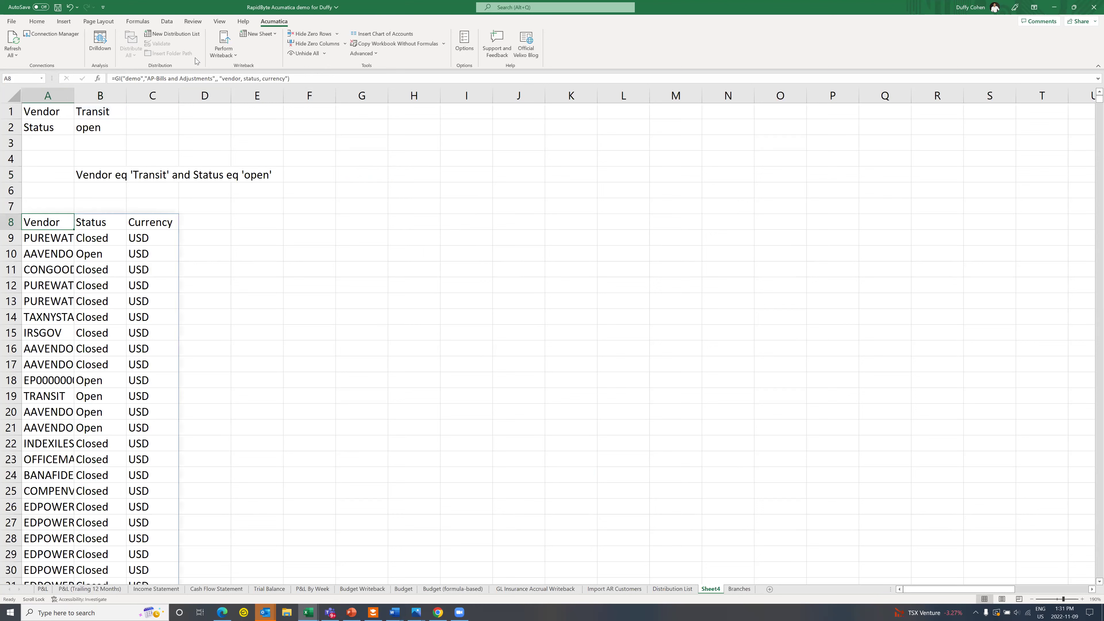
Step: Add the GIFILTER condition on B1 and B2 to A8's GI formula, leaving three open Transit rows
click(215, 78)
text(,)
key(Left)
text(GIFILTER("demo","AP-Bills and Adjustments","Vendor",B1,"Status",B2))
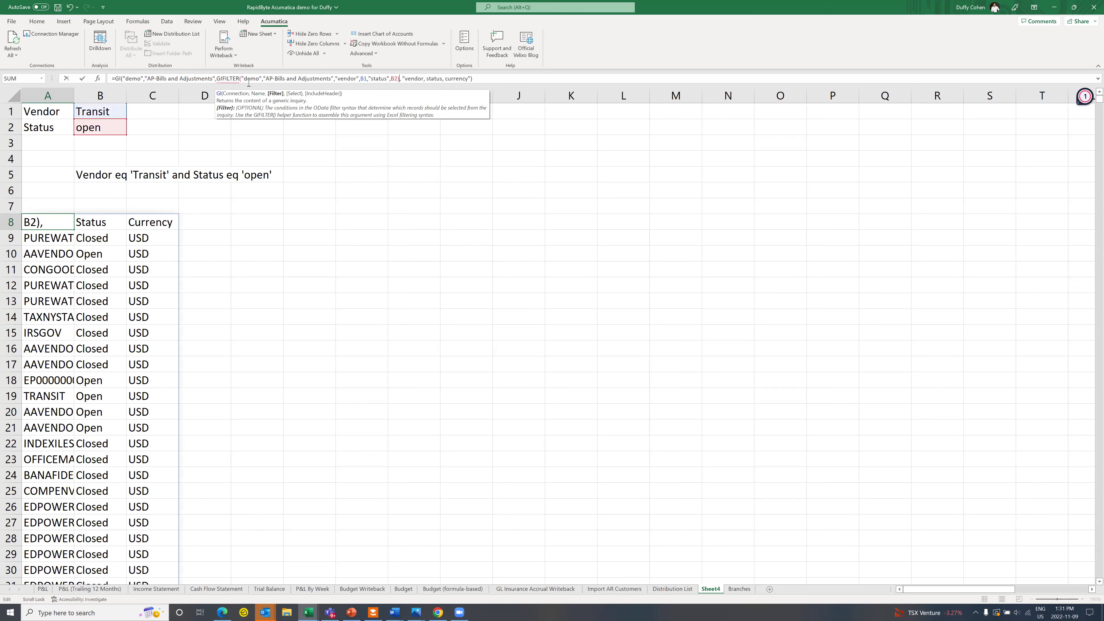
key(Return)
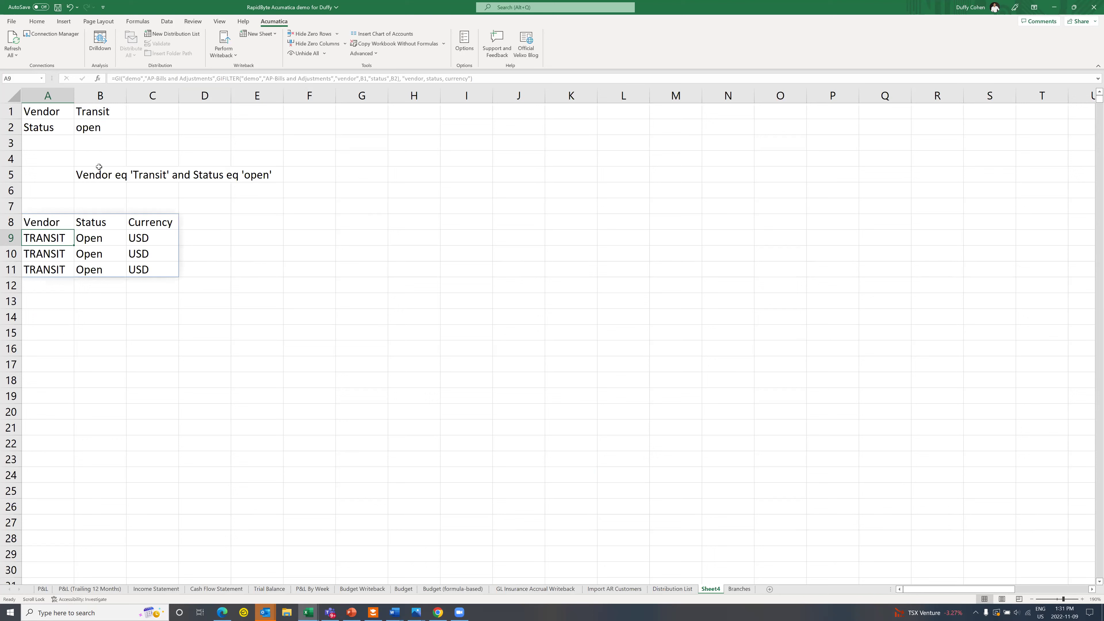
double_click(95, 129)
double_click(108, 128)
Step: Change the Status criterion in B2 from open to closed
text(c;)
key(BackSpace)
text(losed)
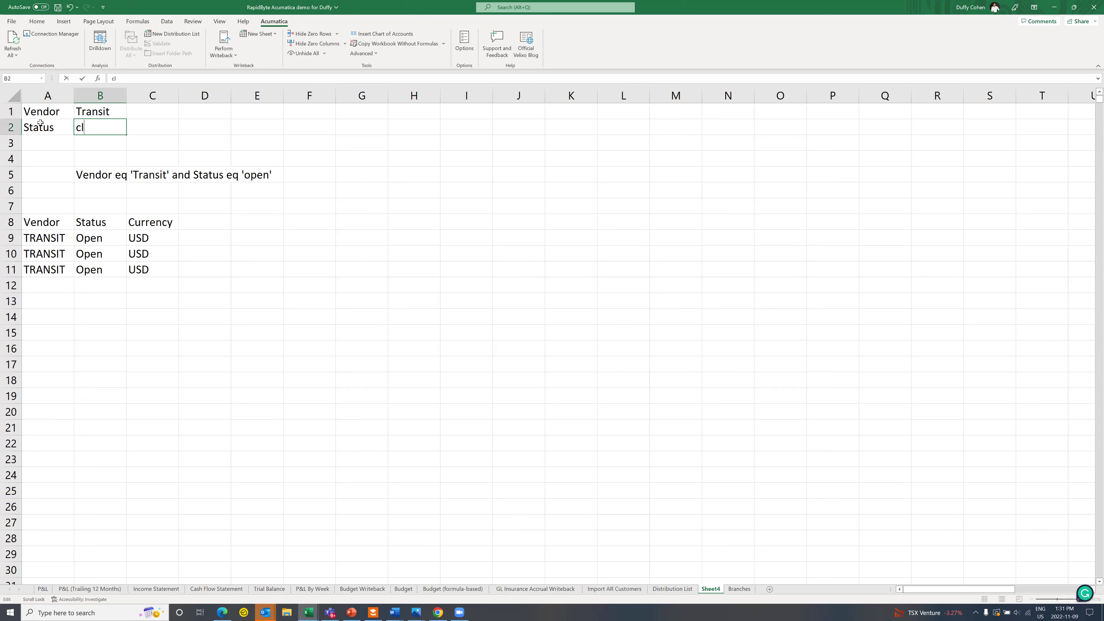
key(Tab)
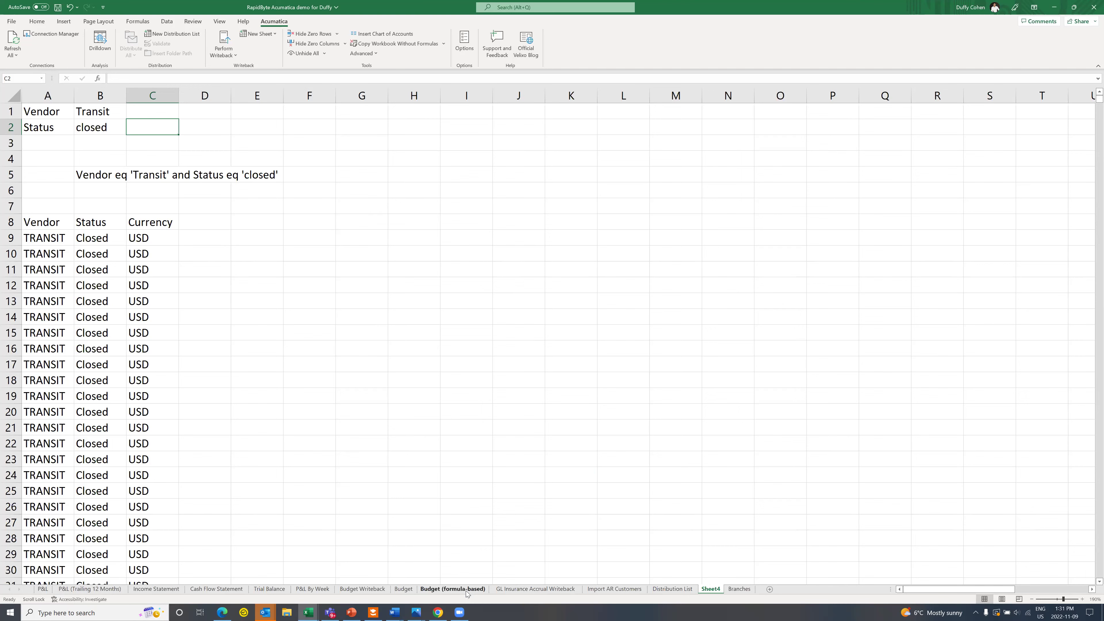
Step: Go to the Budget Writeback sheet and view the New Sheet types without choosing one
click(366, 590)
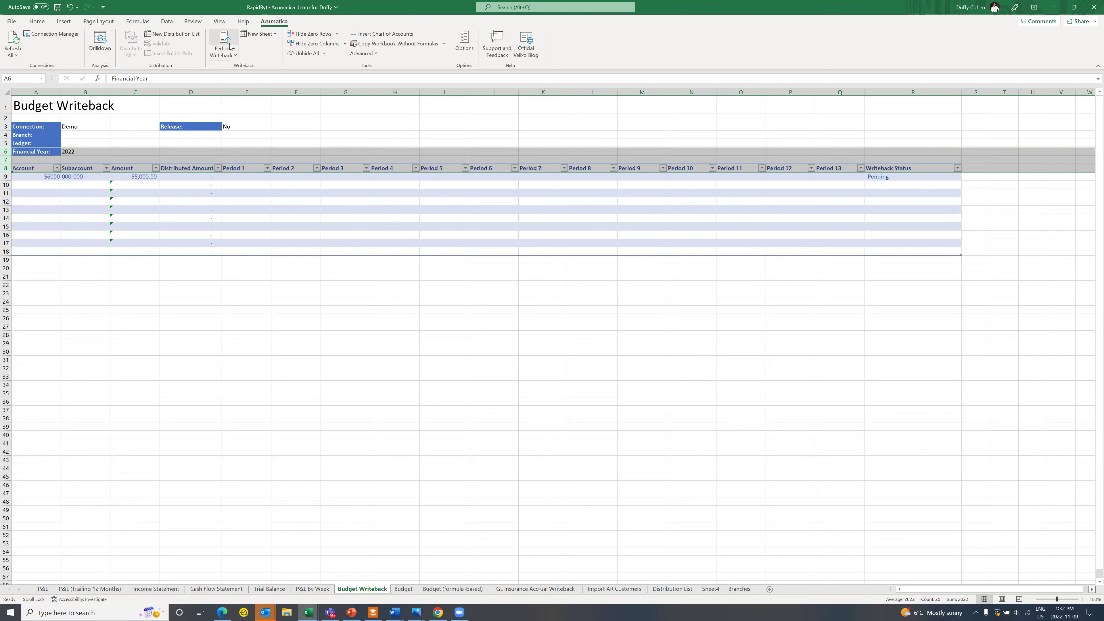
click(267, 34)
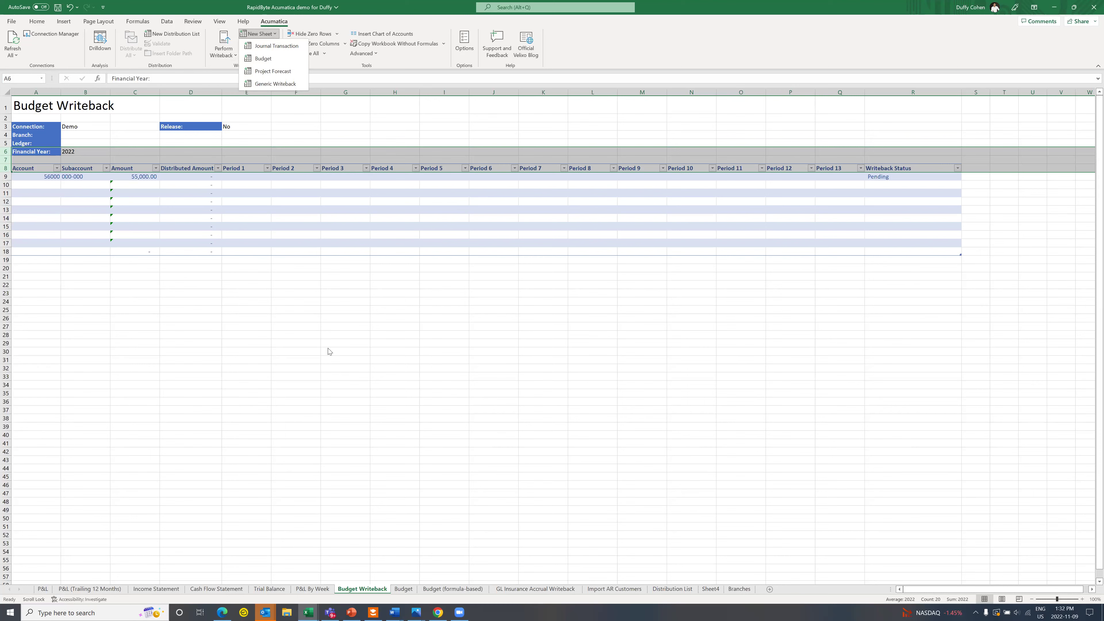
click(307, 383)
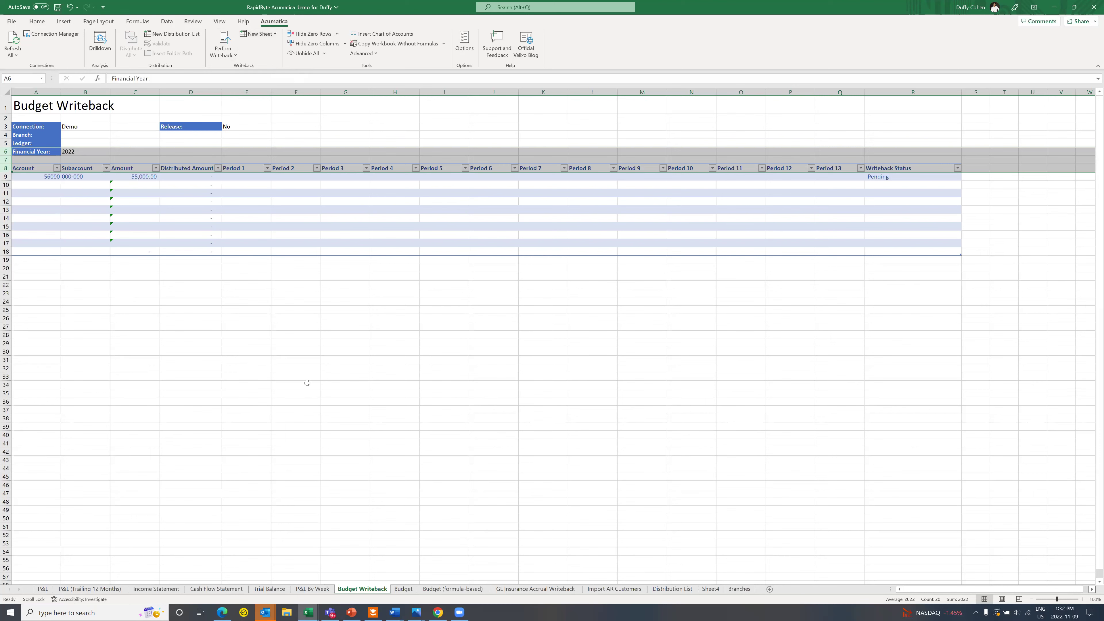
Step: On the Budget (formula-based) sheet, inspect the Prior Year Actuals formula in D11 and forecasts in E13:E14
click(433, 589)
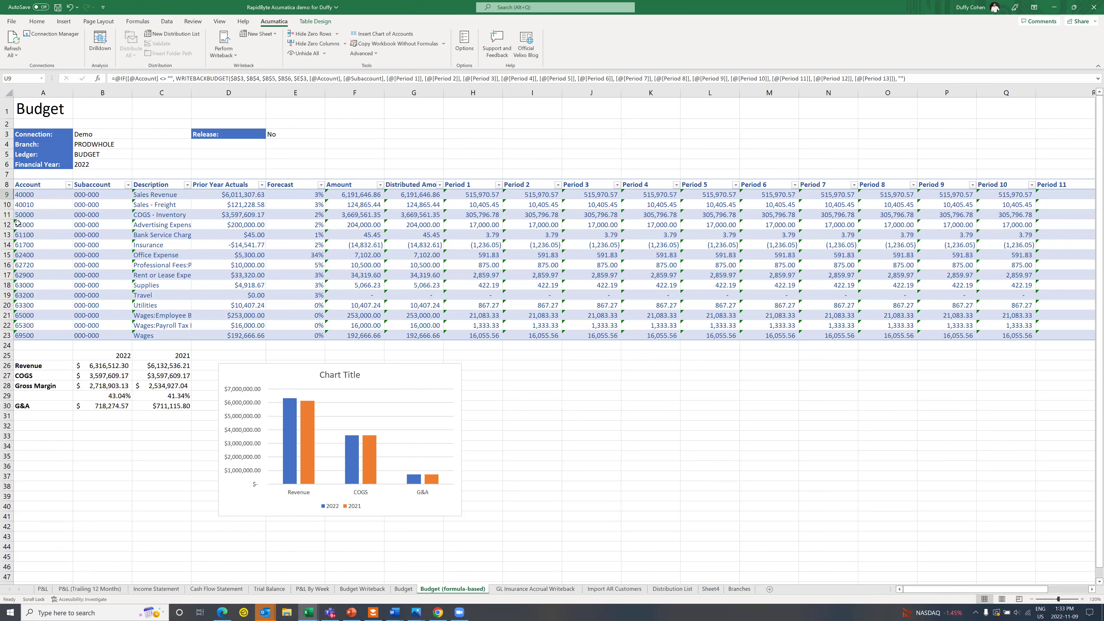
drag(225, 92, 296, 93)
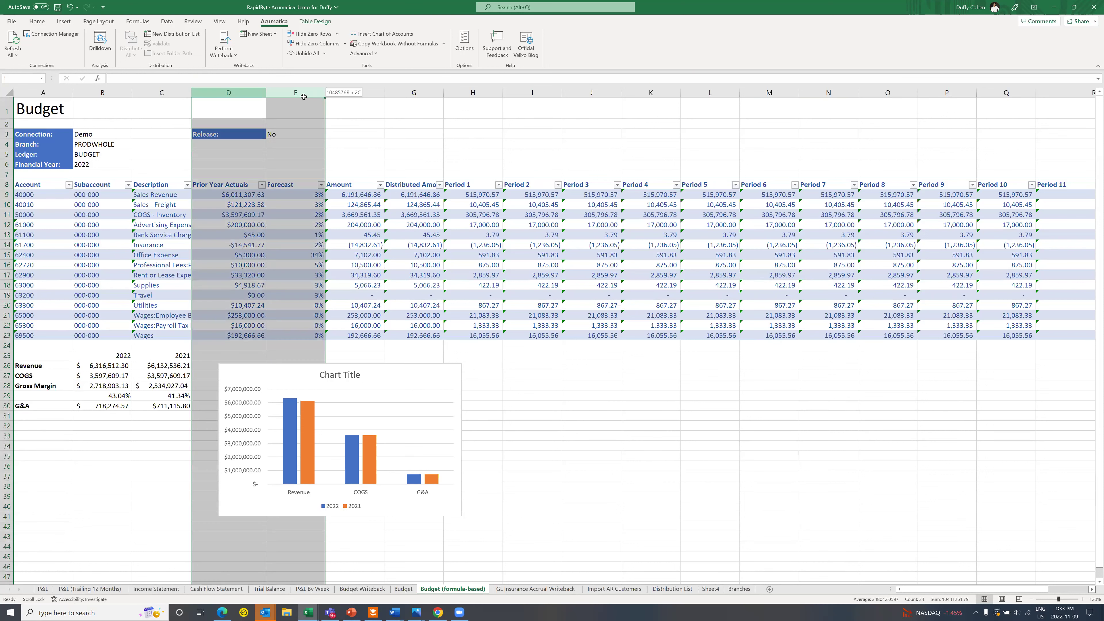
click(297, 248)
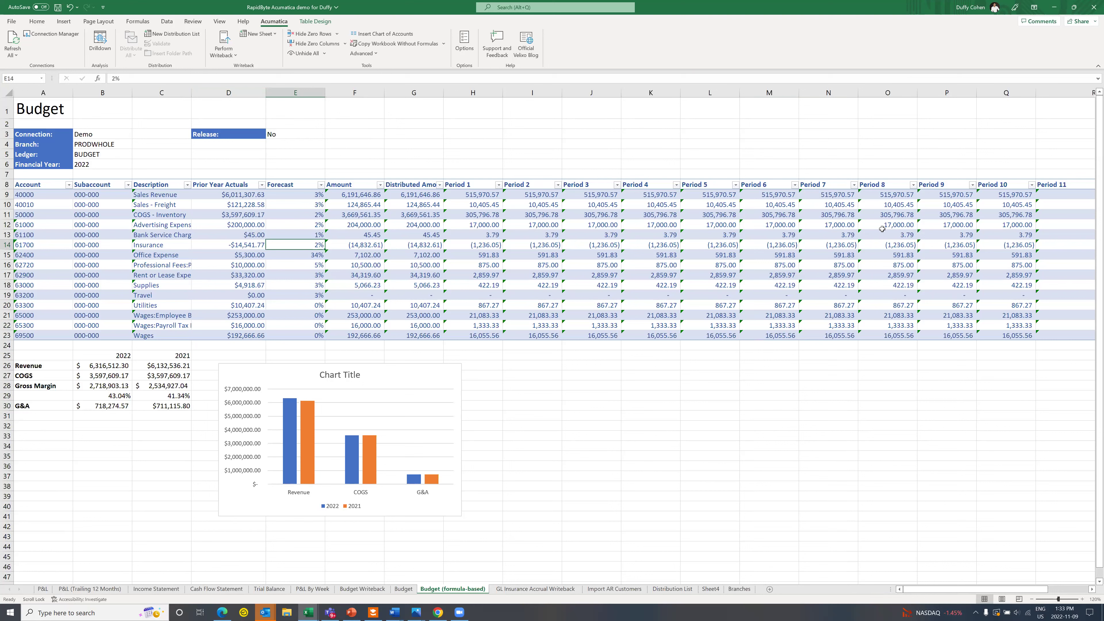
click(237, 213)
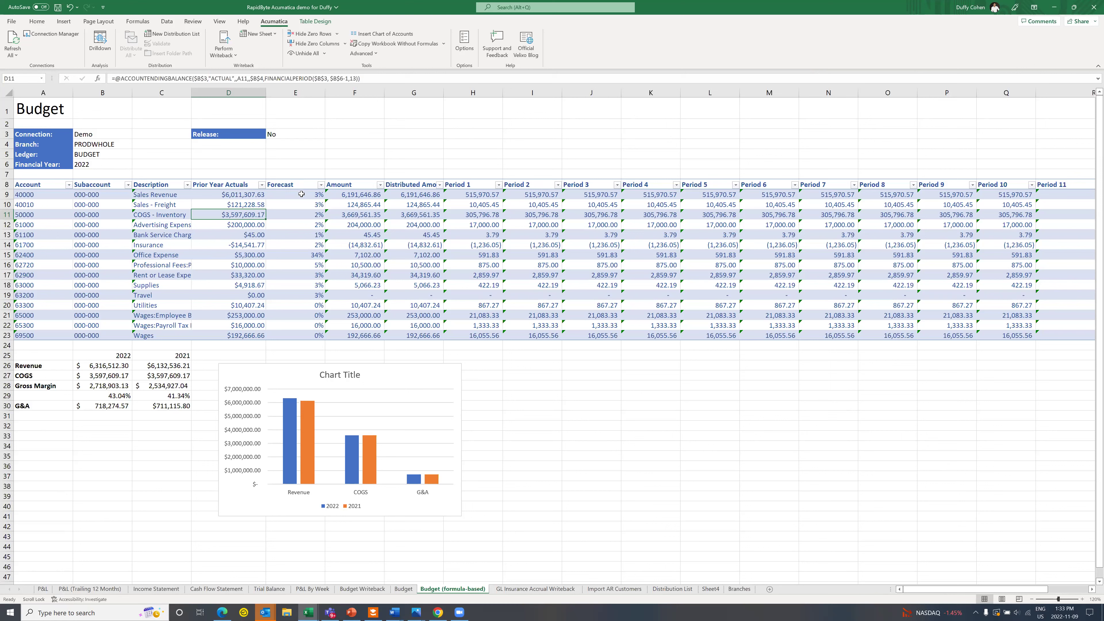
click(283, 245)
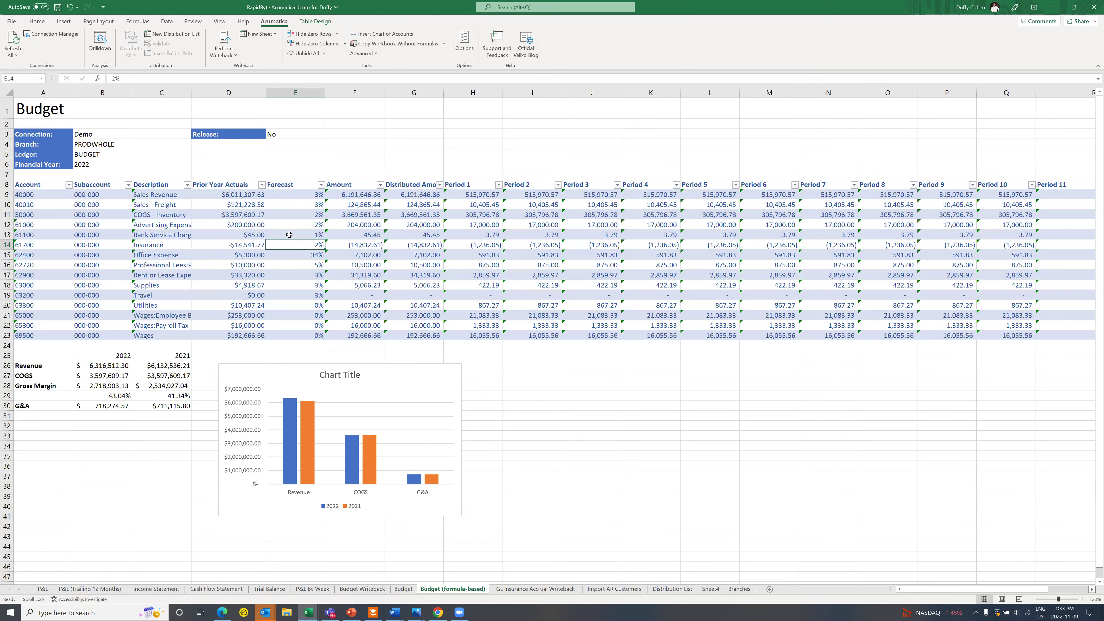
right_click(290, 236)
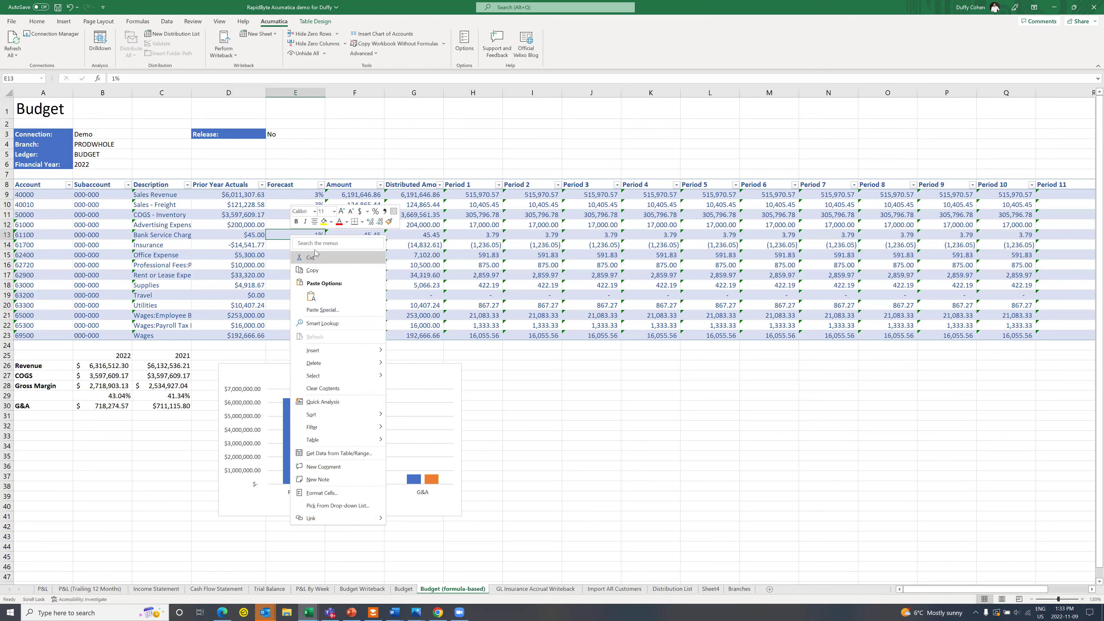
Step: Post a comment on E13 @-mentioning a colleague: "can you please take a look"
click(334, 468)
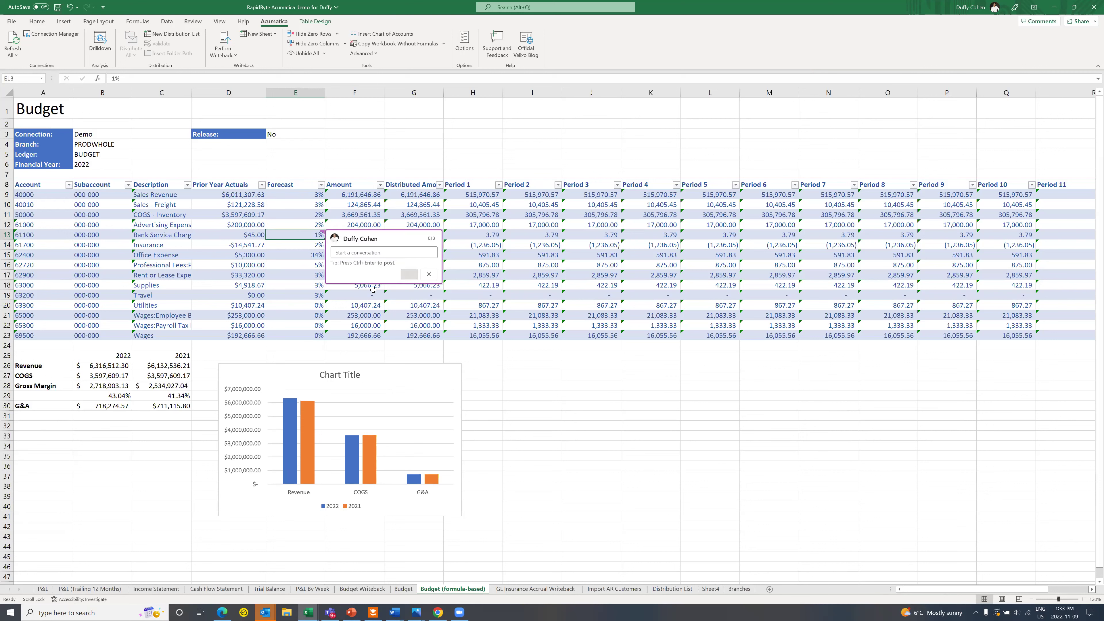
text(@marianne, can you please )
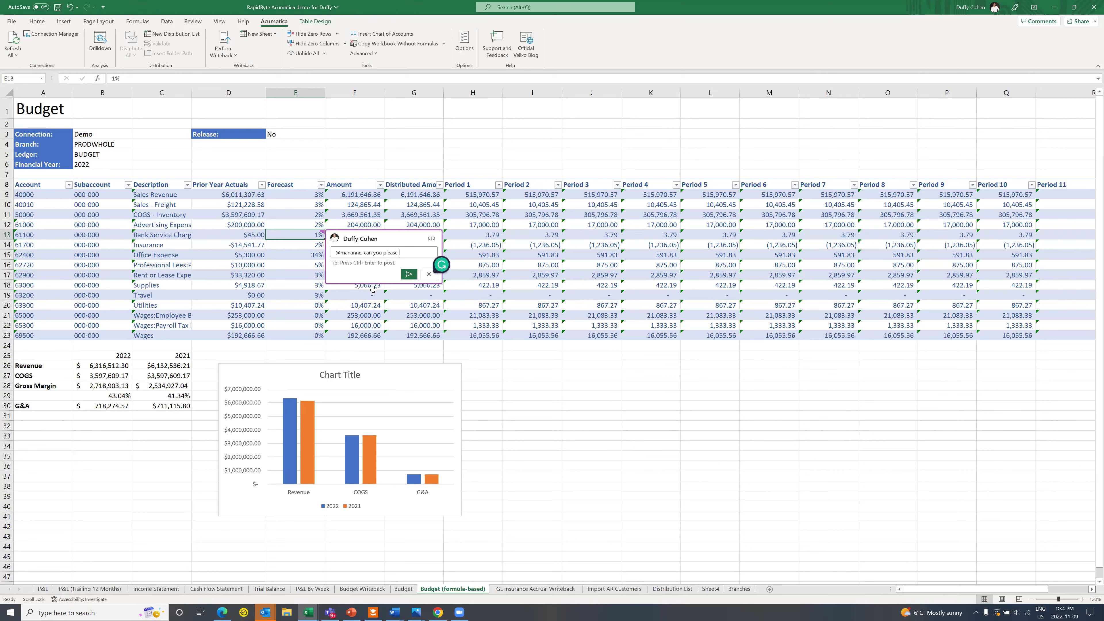
text(take a look)
click(408, 274)
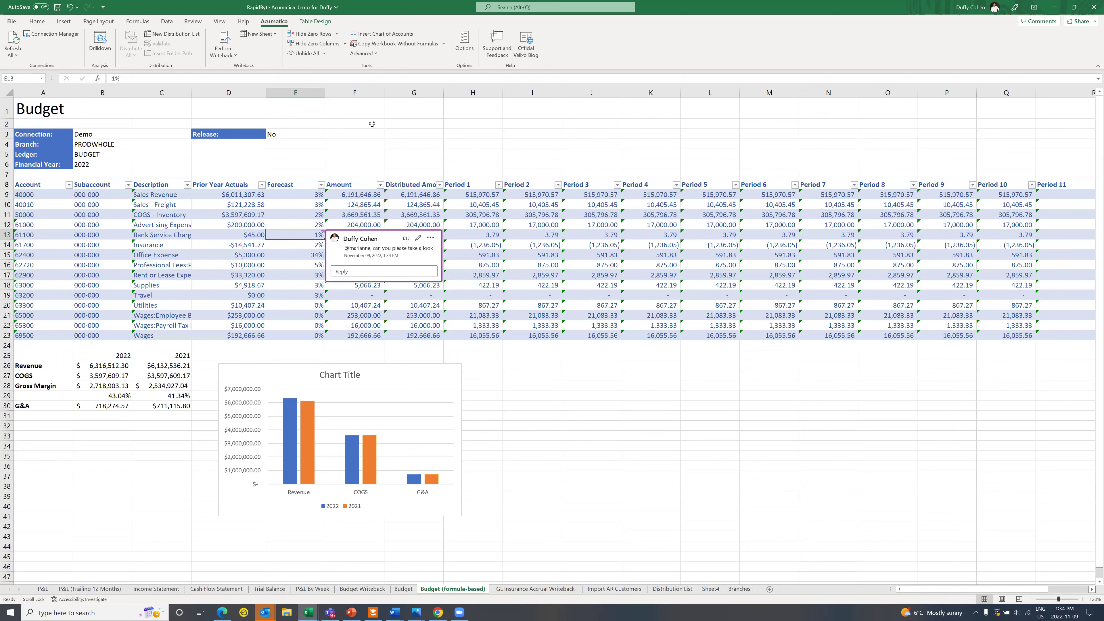
Step: Display all workbook comments in the Comments pane from Review, then close the pane
click(192, 22)
click(282, 43)
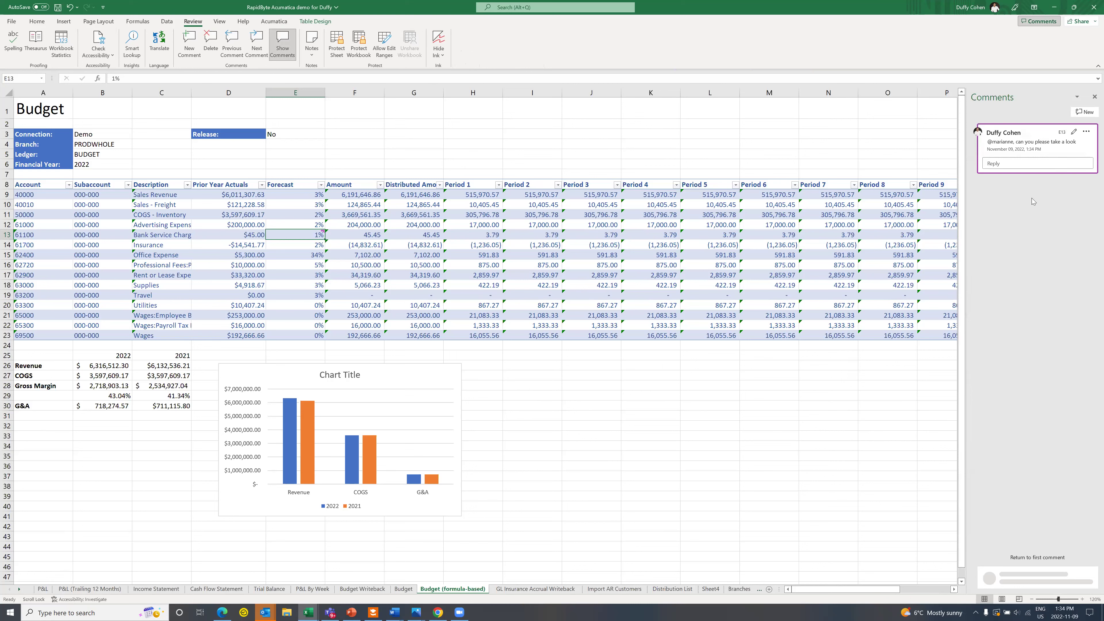
click(1094, 98)
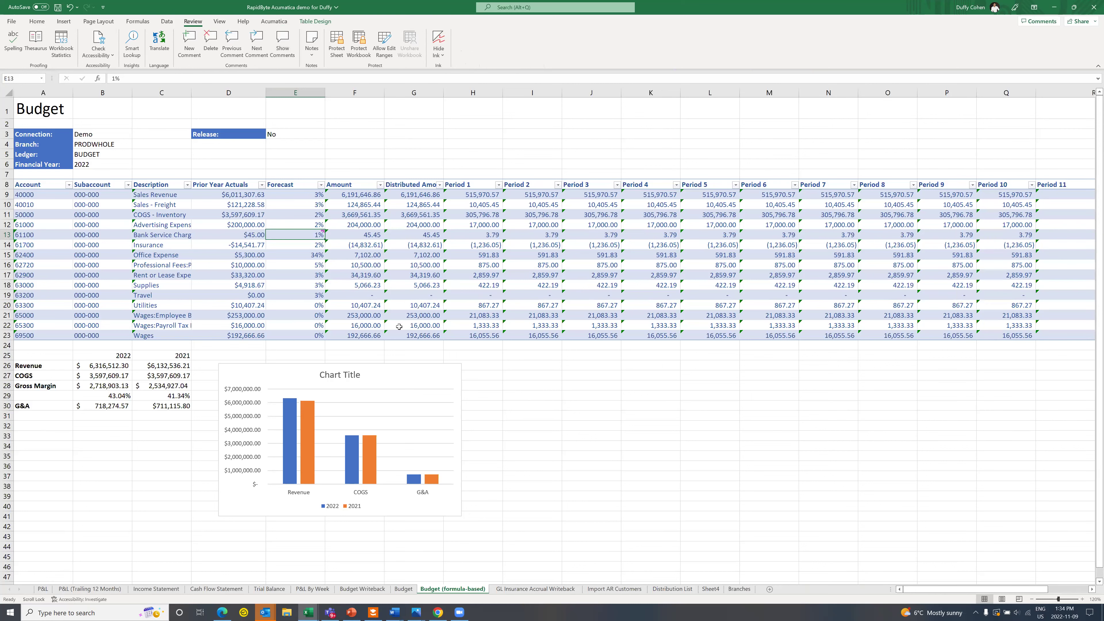
Step: Set the COGS - Inventory forecast in E11 to 35%, recalculating its amount to 4,856,772.38
click(302, 216)
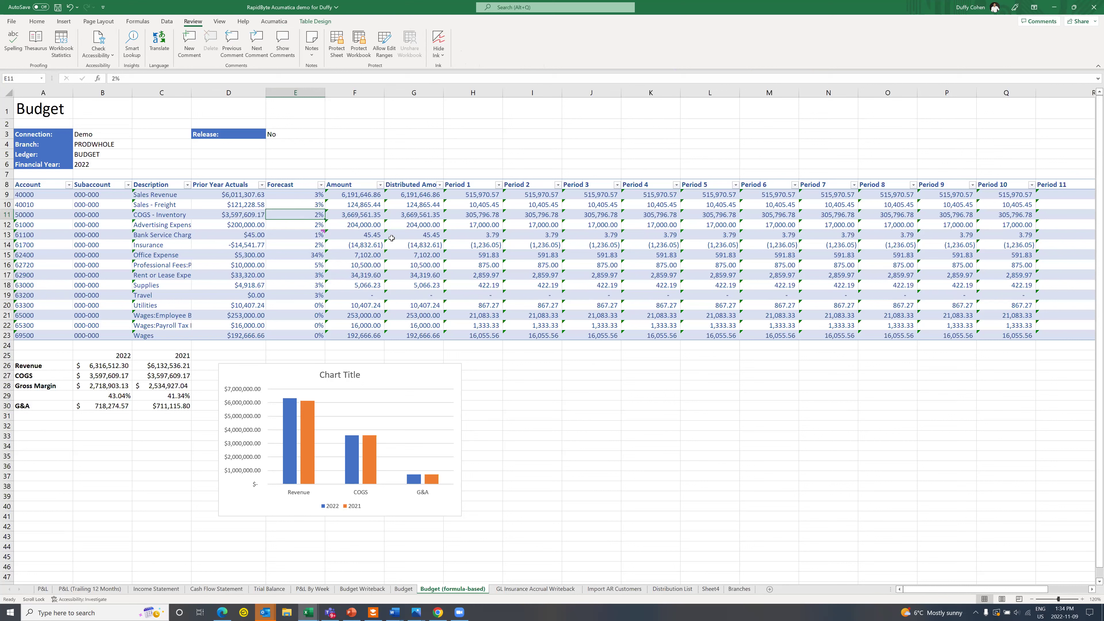
text(35)
key(Tab)
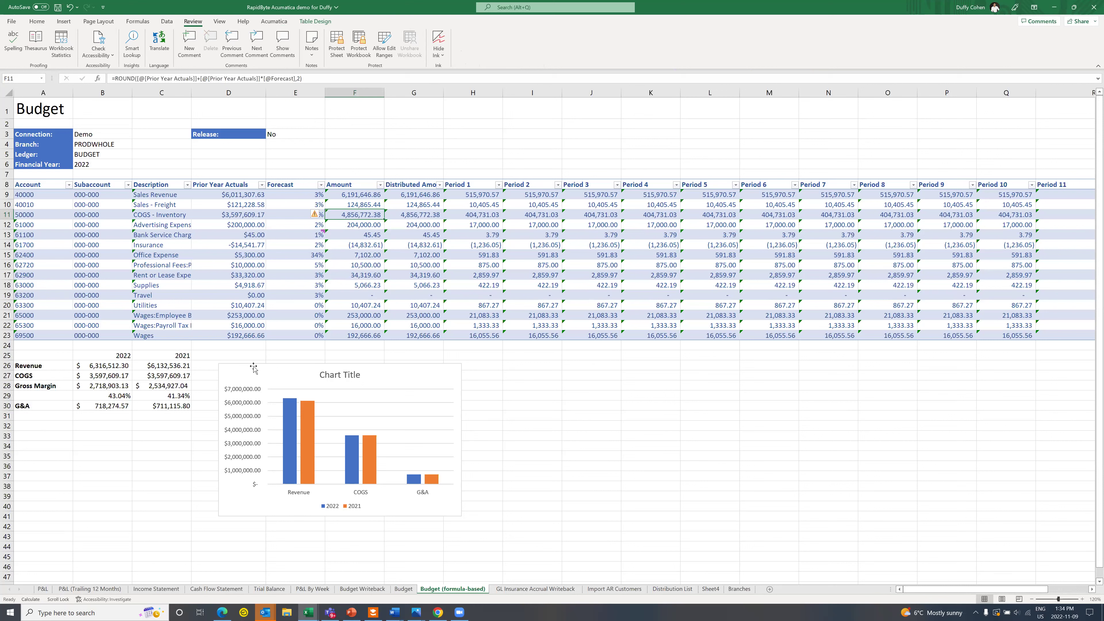
click(274, 22)
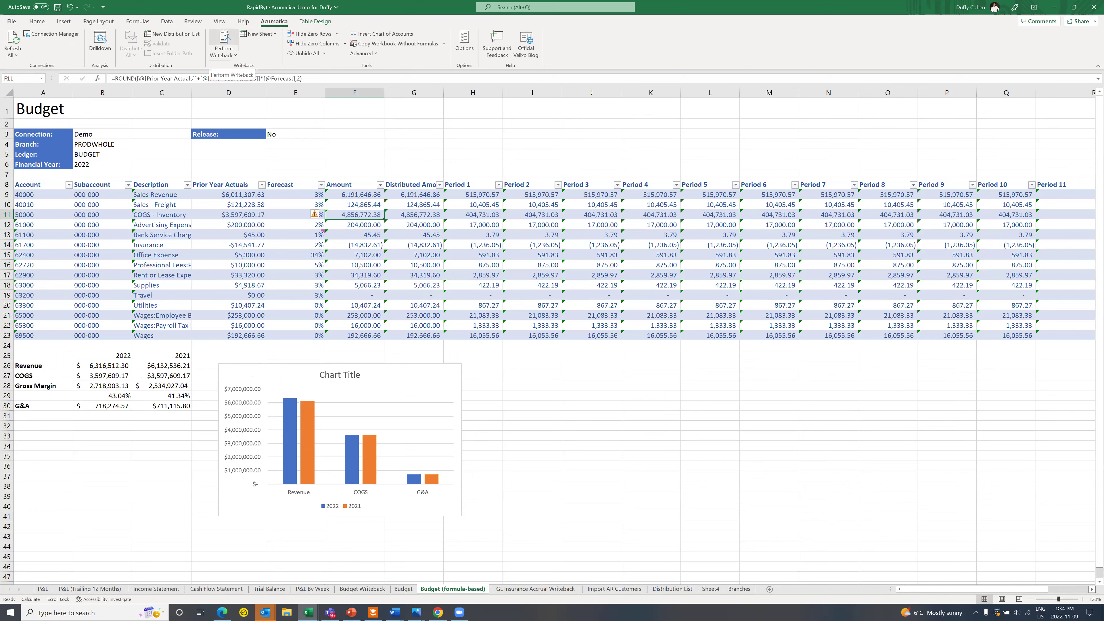
Step: Write the 2022 PRODWHOLE budget back to Acumatica with Release left at No, processing 15 articles
click(290, 134)
click(329, 135)
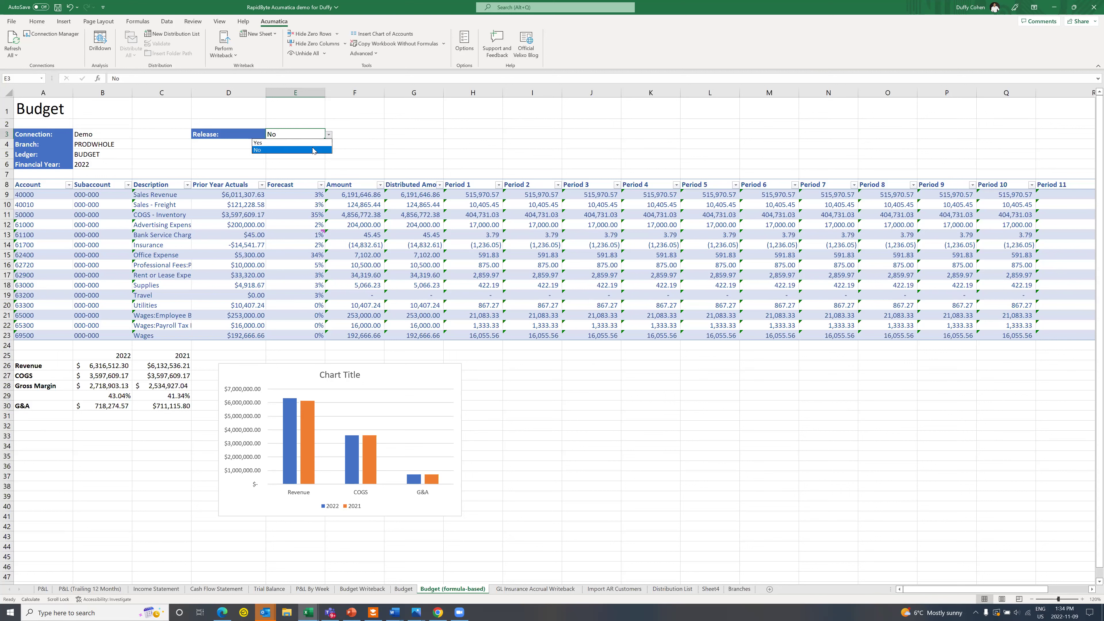
key(Escape)
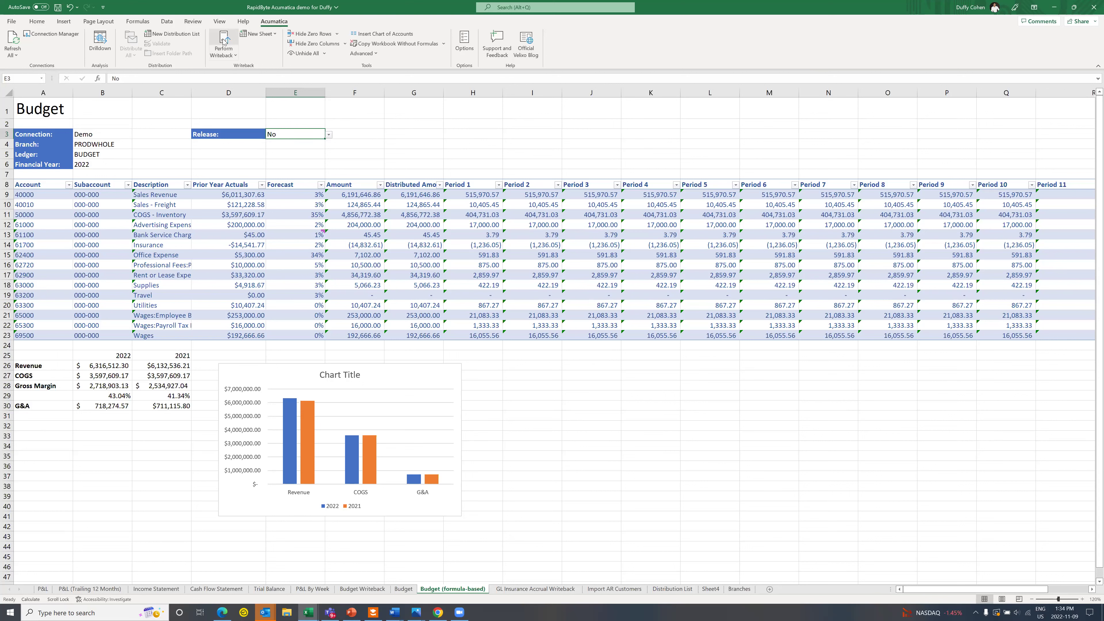
click(223, 41)
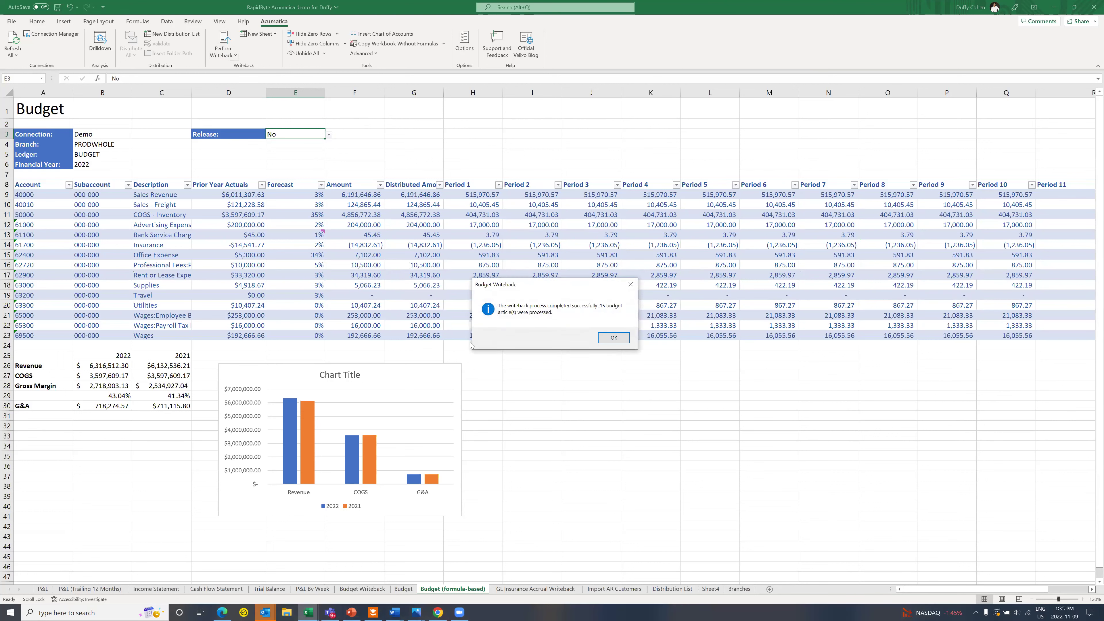
click(613, 338)
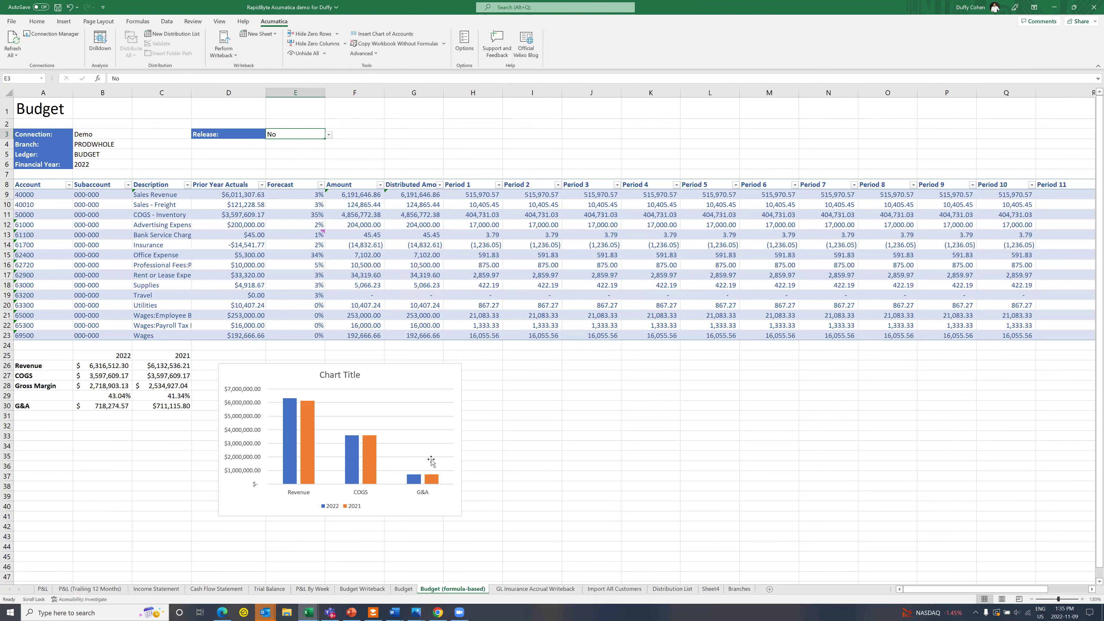
click(222, 612)
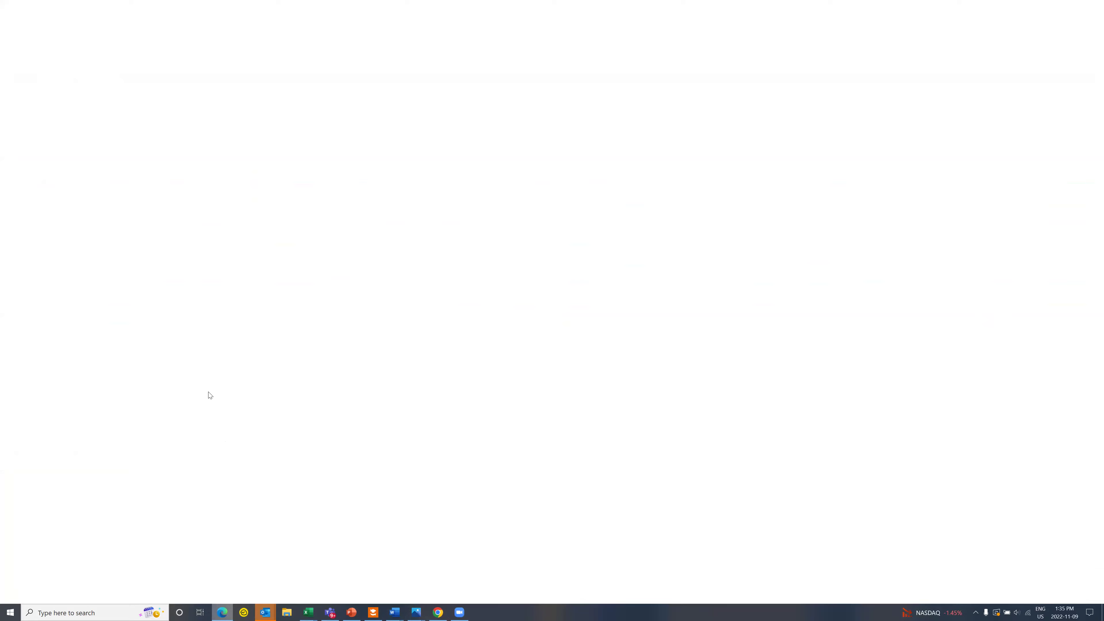
Step: Open Acumatica's Release Budgets screen and review the 15 unreleased PRODWHOLE BUDGET 2022 lines
click(169, 48)
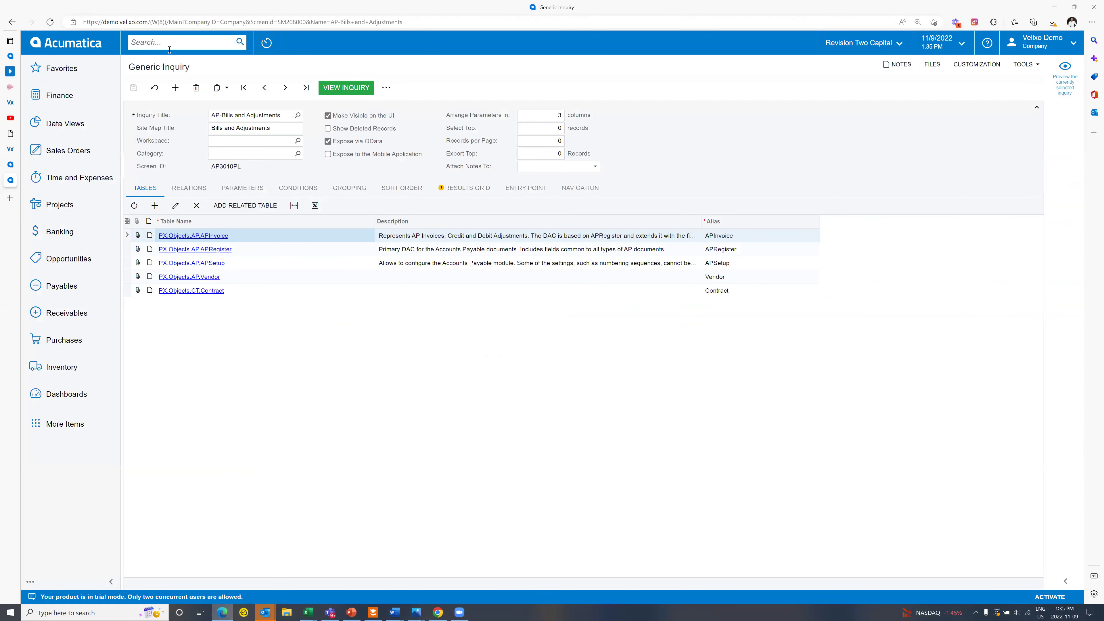
text(budget)
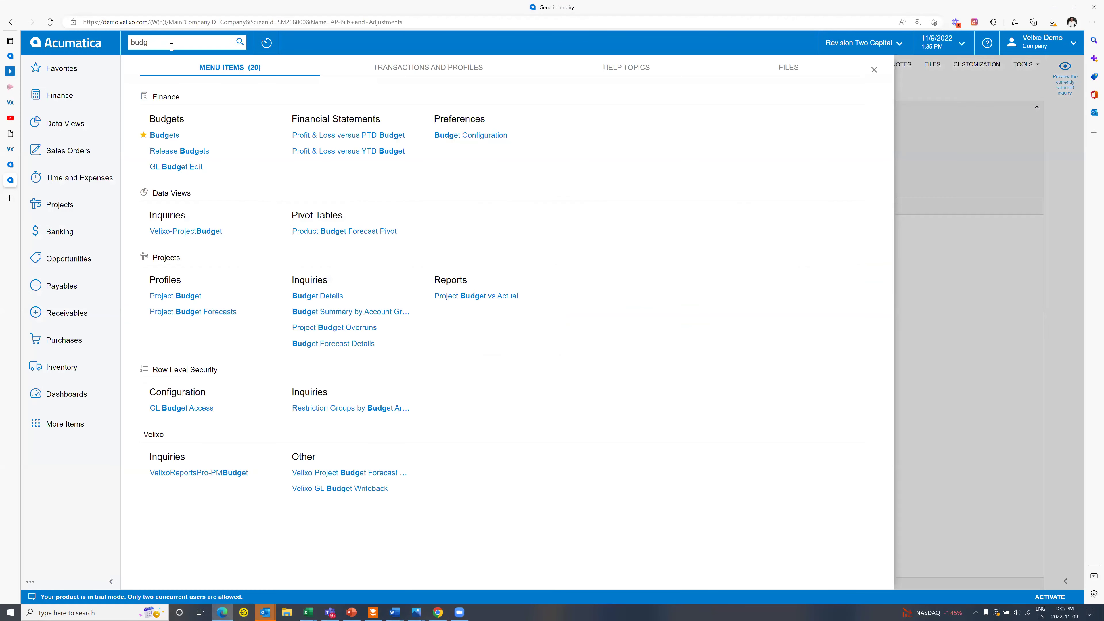
click(188, 151)
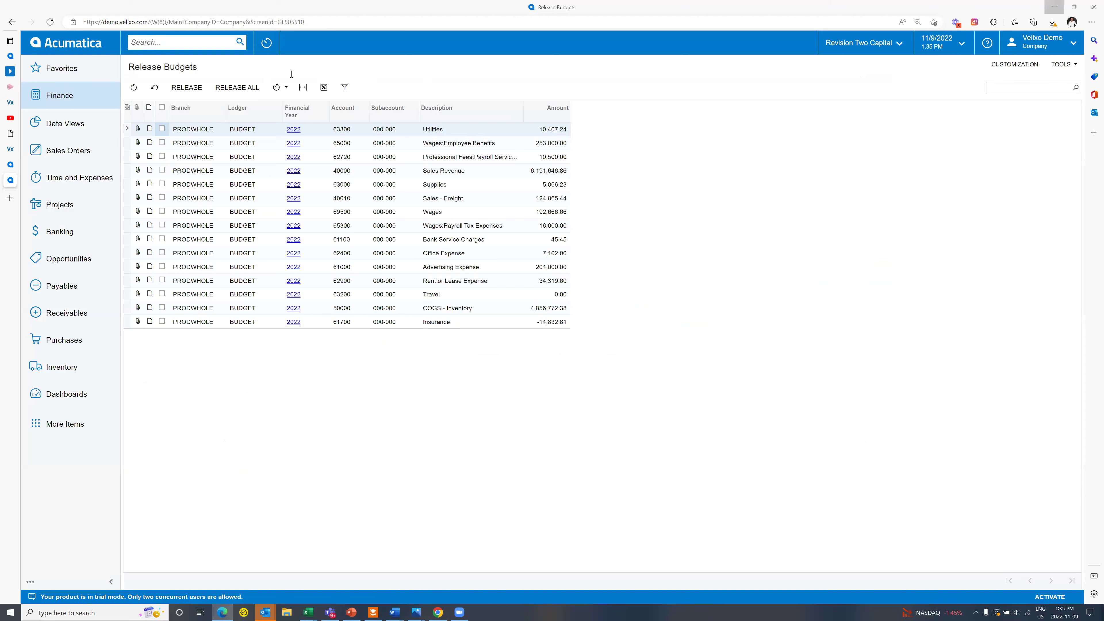
key(alt+Tab)
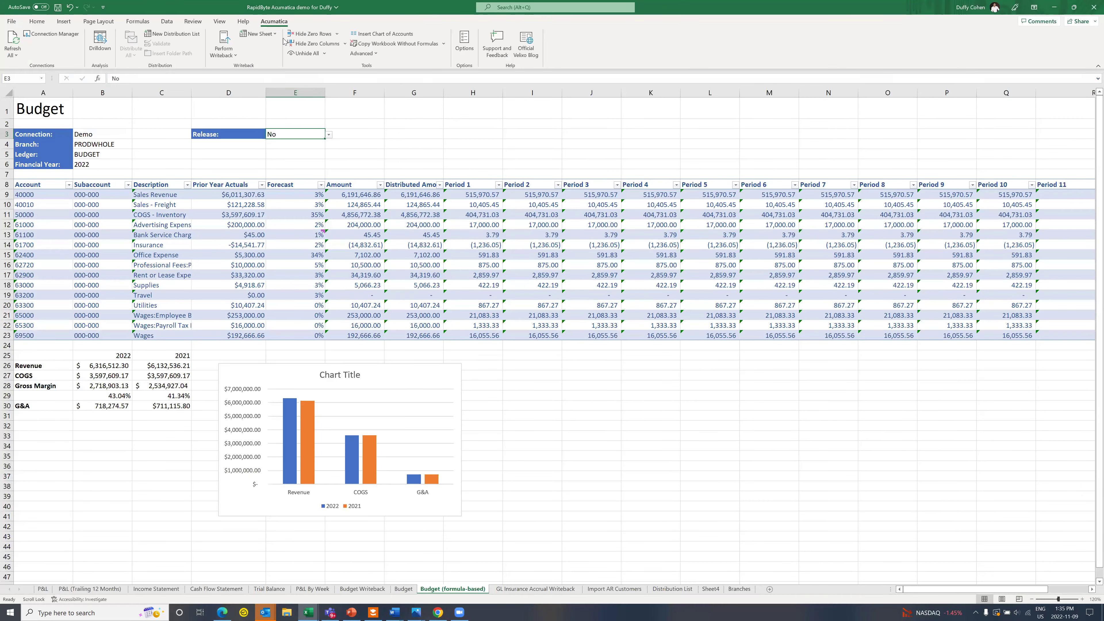
Step: Add an empty Journal Transaction Writeback sheet on the Demo connection, post period 11-2022
click(261, 34)
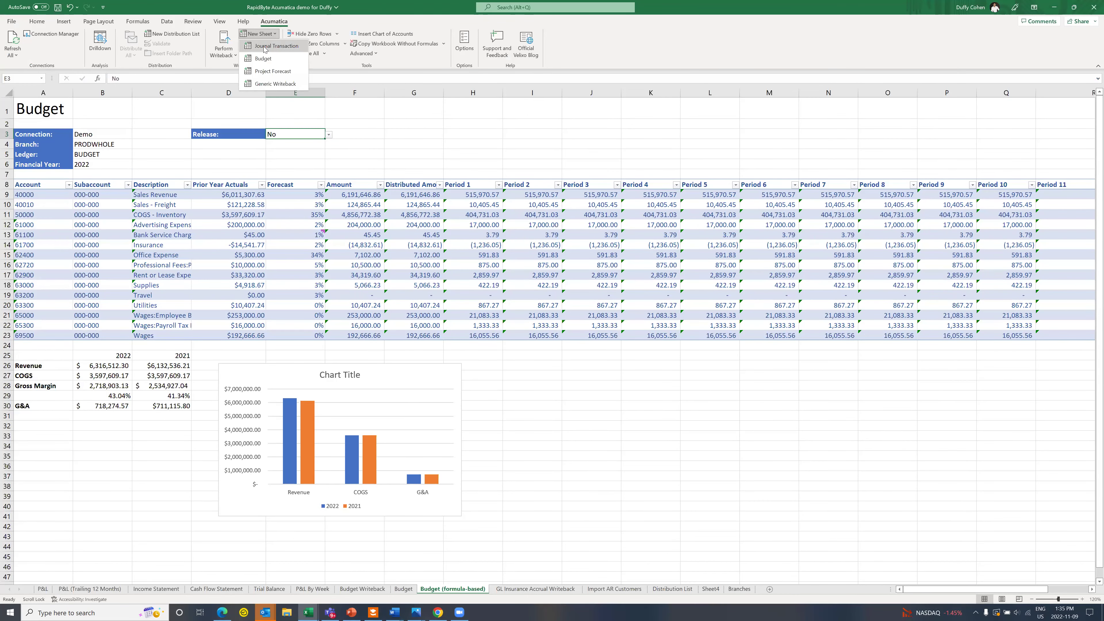
click(264, 46)
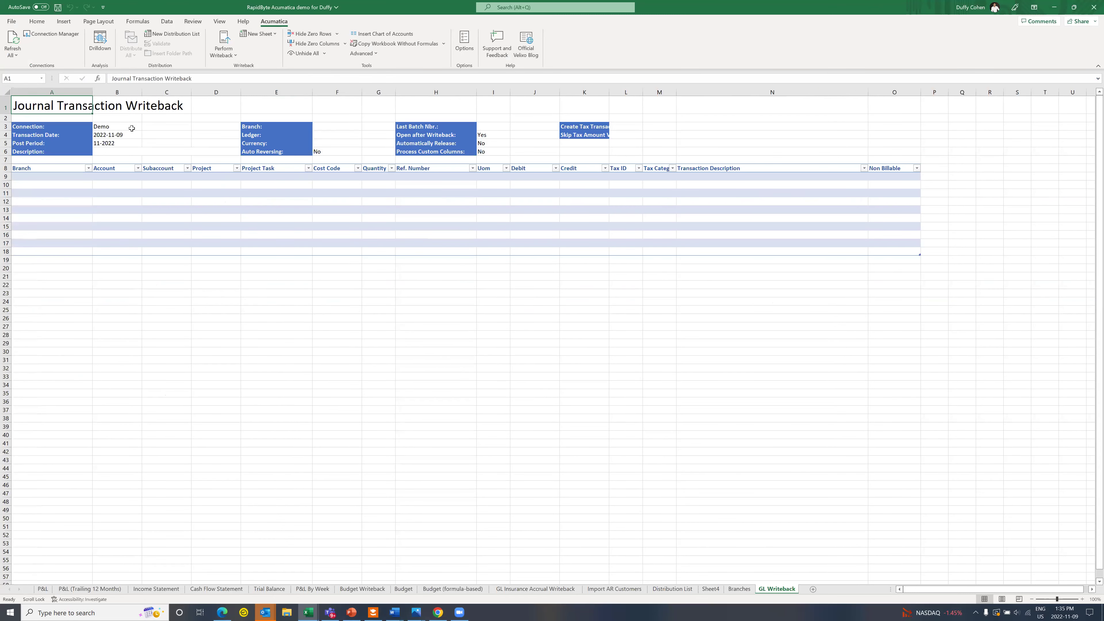
click(259, 34)
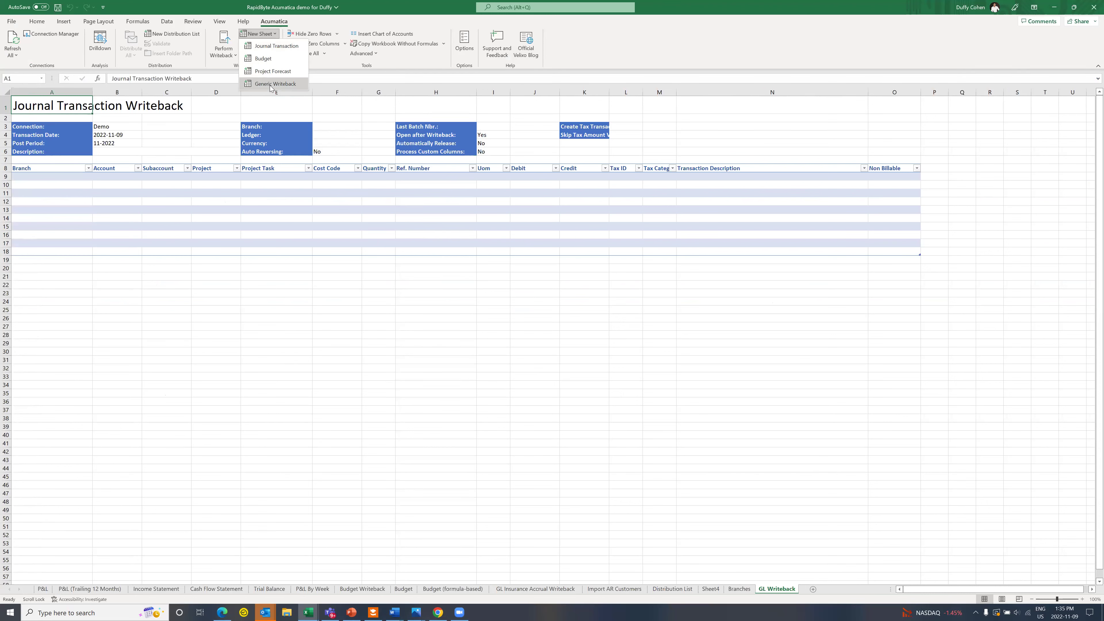
Step: Start a Generic Writeback sheet and choose the Update Sales Prices | IN202500 scenario
click(270, 85)
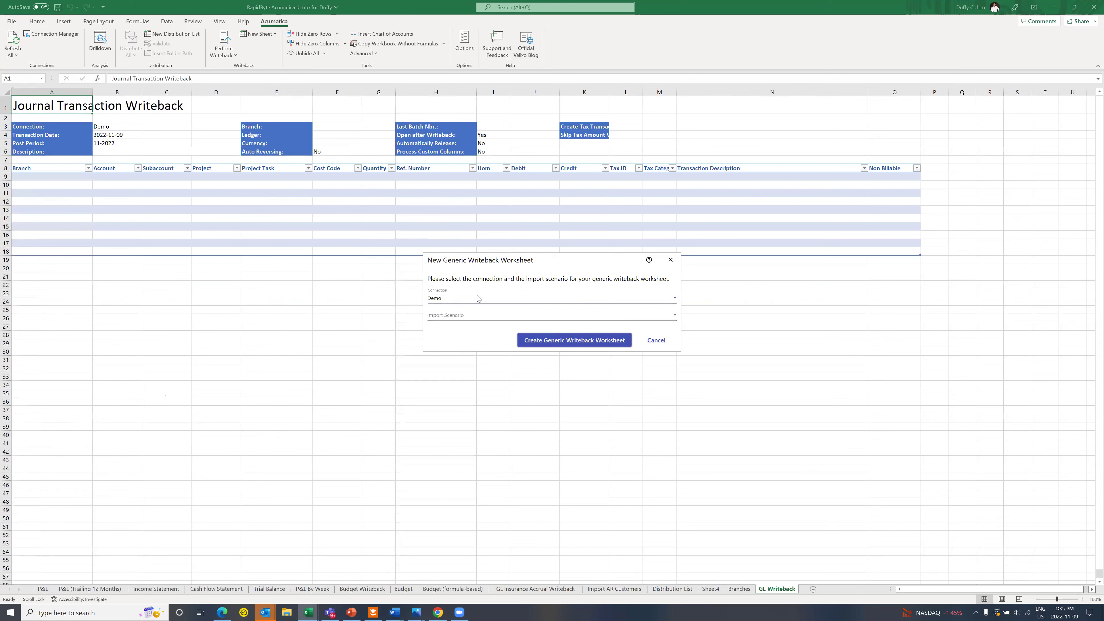
click(492, 313)
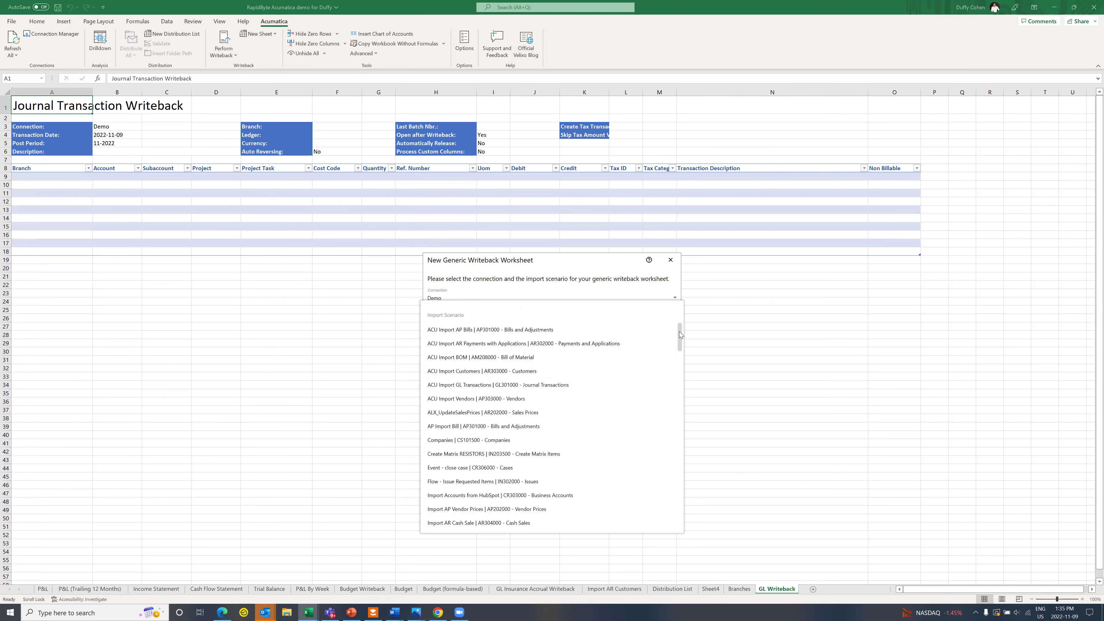
drag(679, 339, 675, 410)
drag(677, 449, 672, 515)
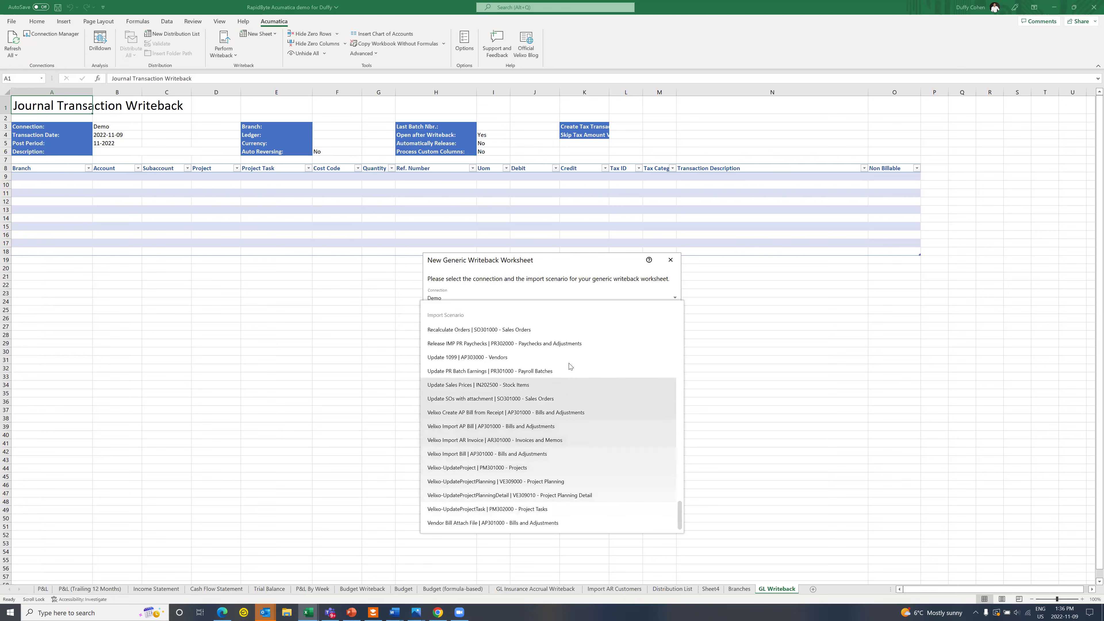
click(550, 387)
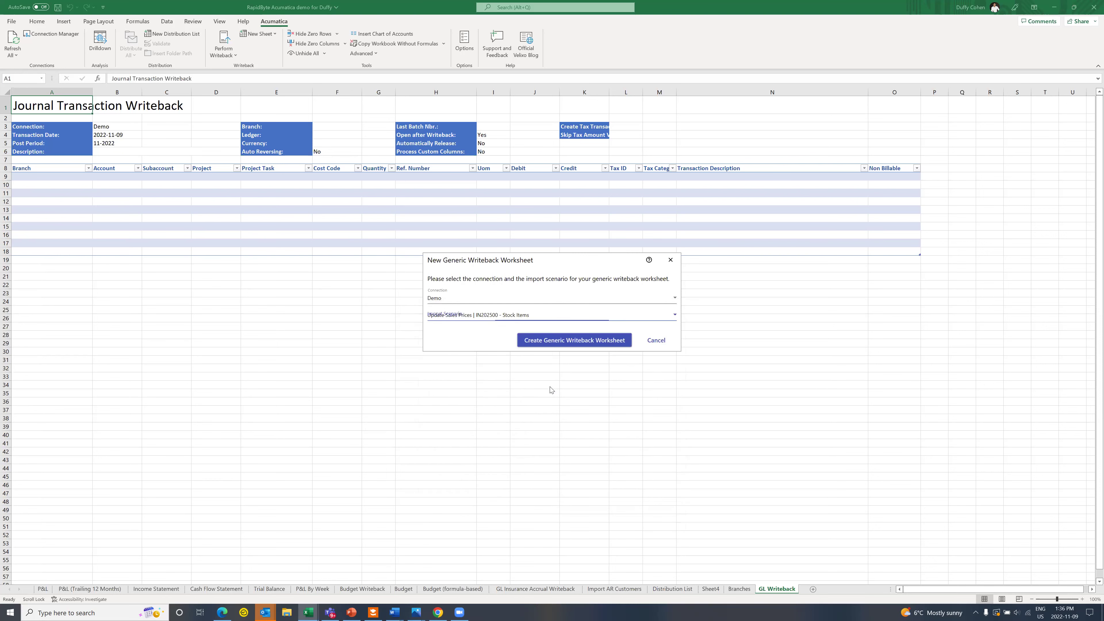
Step: Create the sales price writeback worksheet and inspect the WRITEBACK formula in cell C6
click(558, 339)
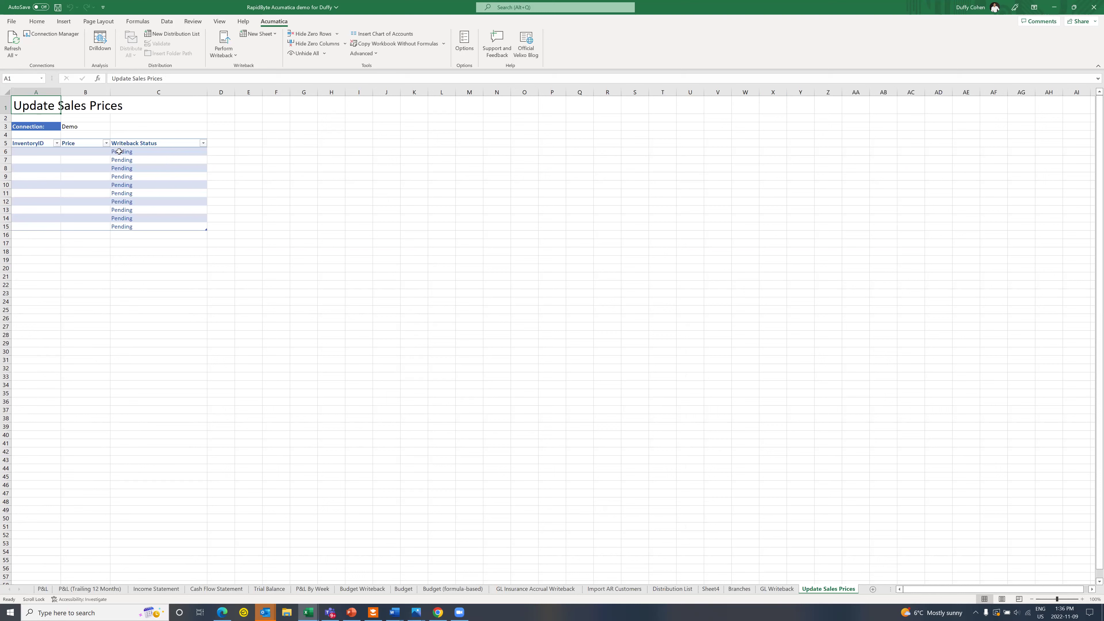
click(139, 152)
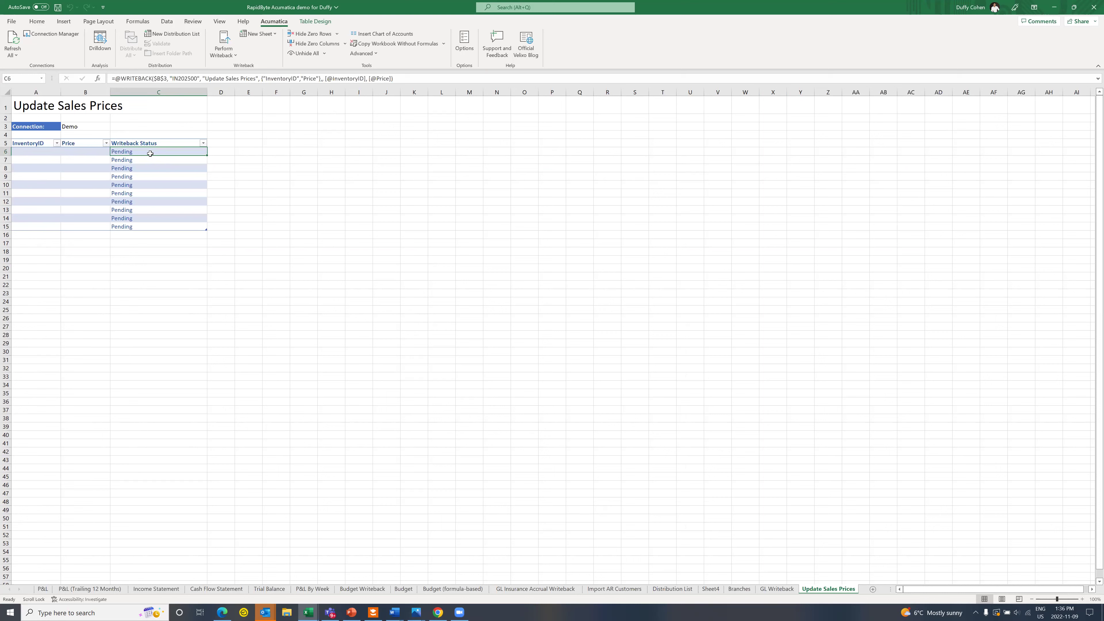
click(259, 34)
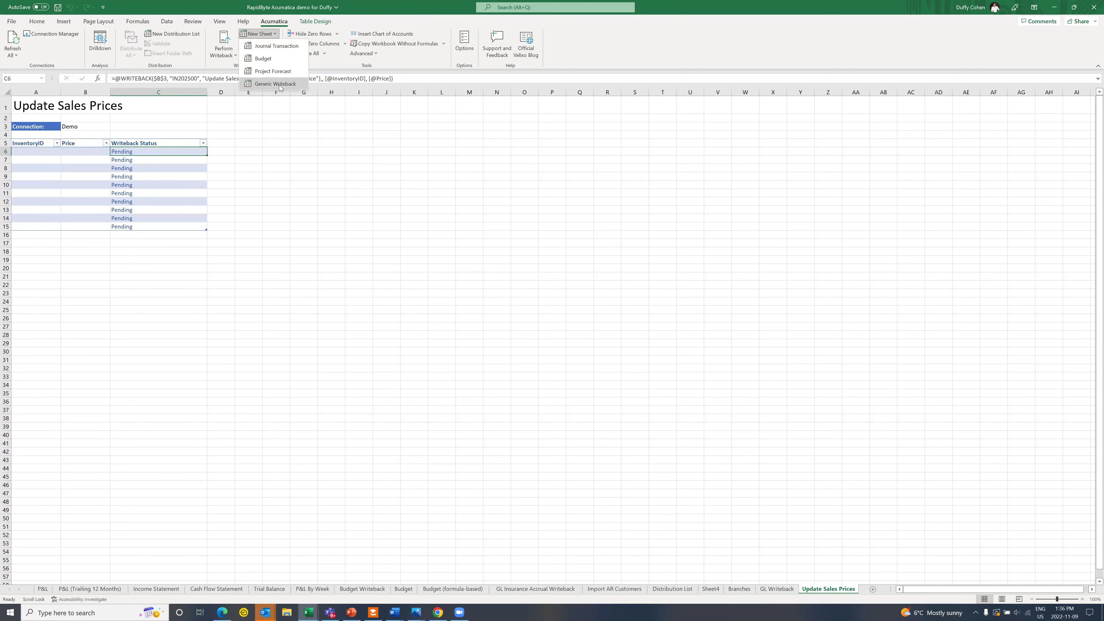
Step: Create a generic writeback sheet from the ACU Import Vendors | AP303000 scenario, then return to the browser
click(277, 84)
click(653, 316)
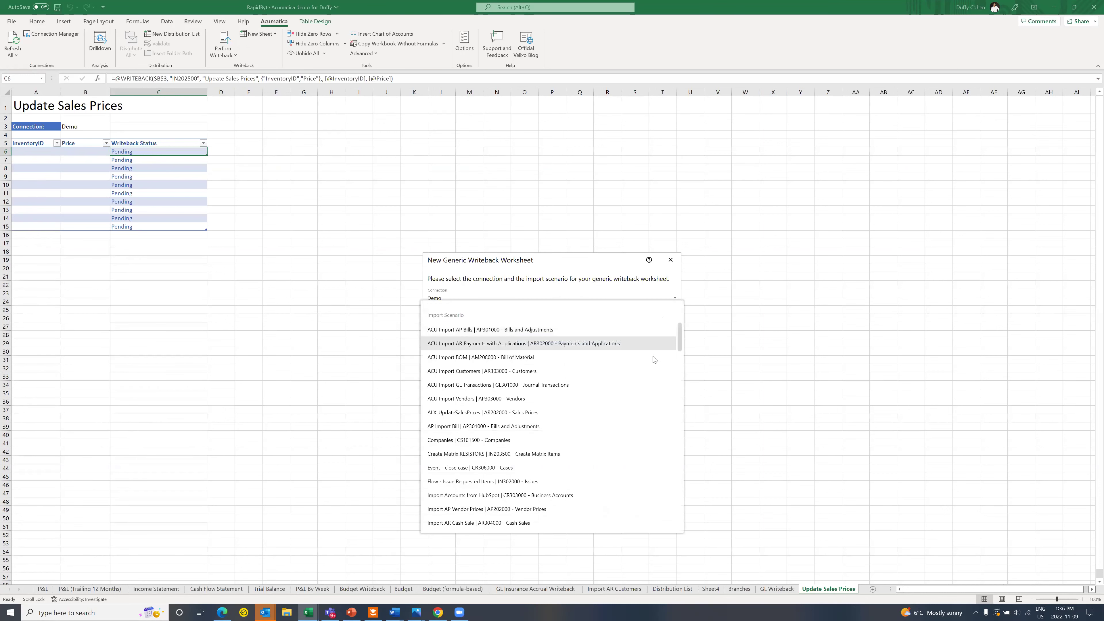
click(595, 395)
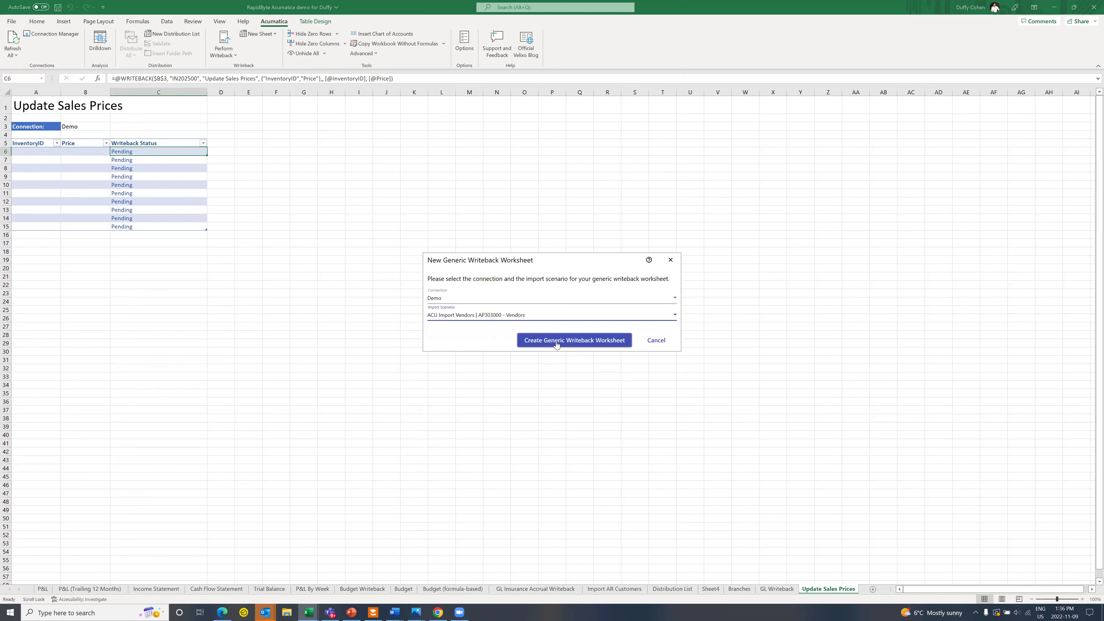
click(556, 341)
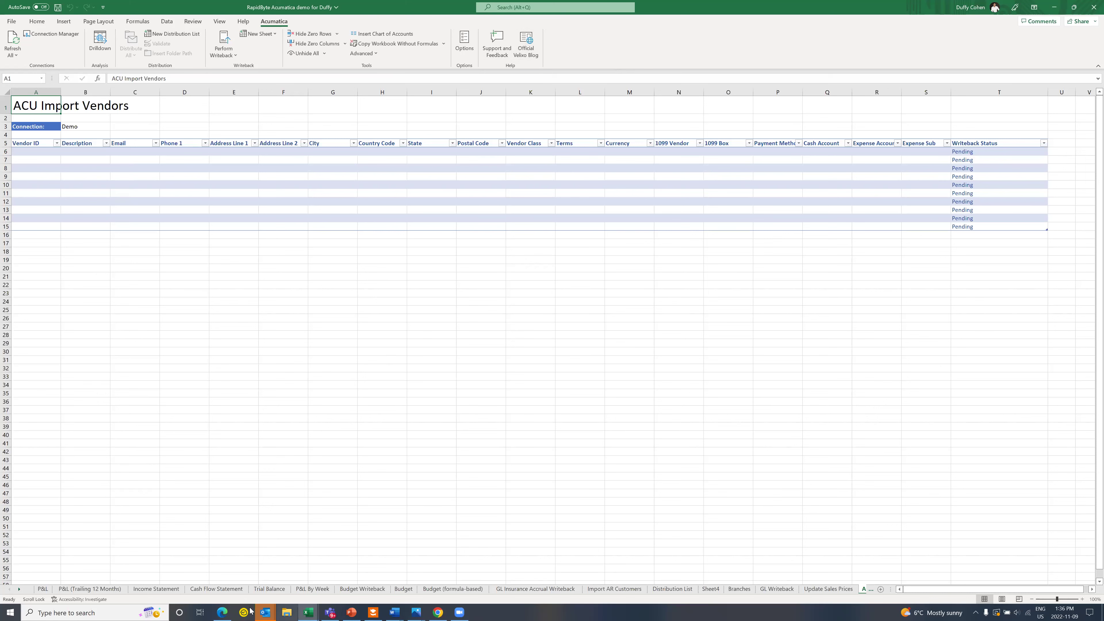
key(alt+Tab)
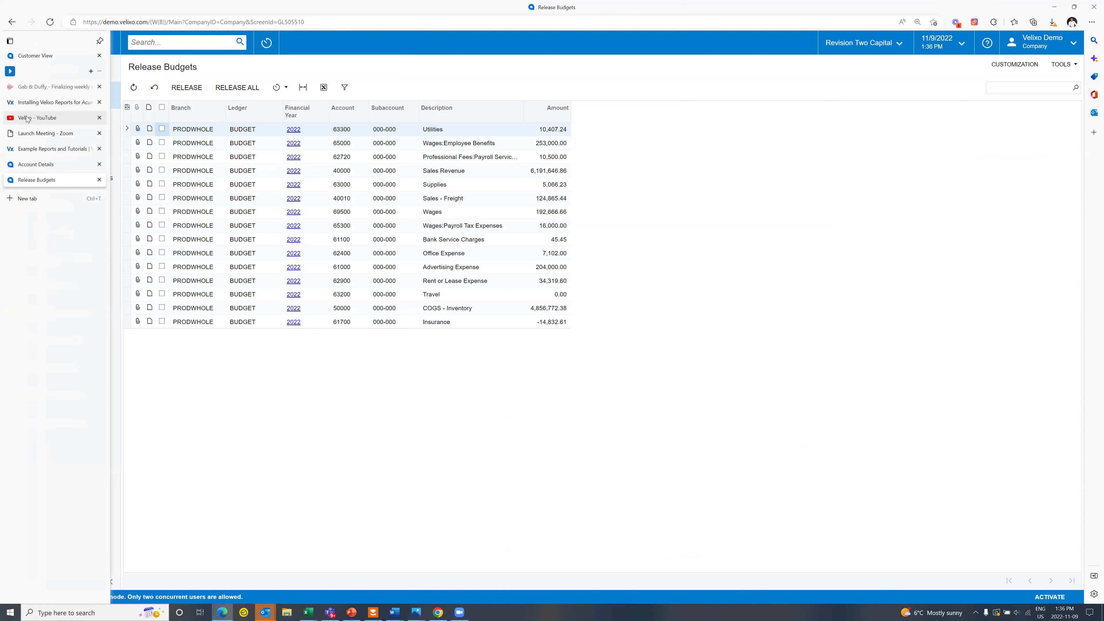
Step: Scroll through the tutorial videos listed on the Velixo YouTube channel's Videos page
click(27, 118)
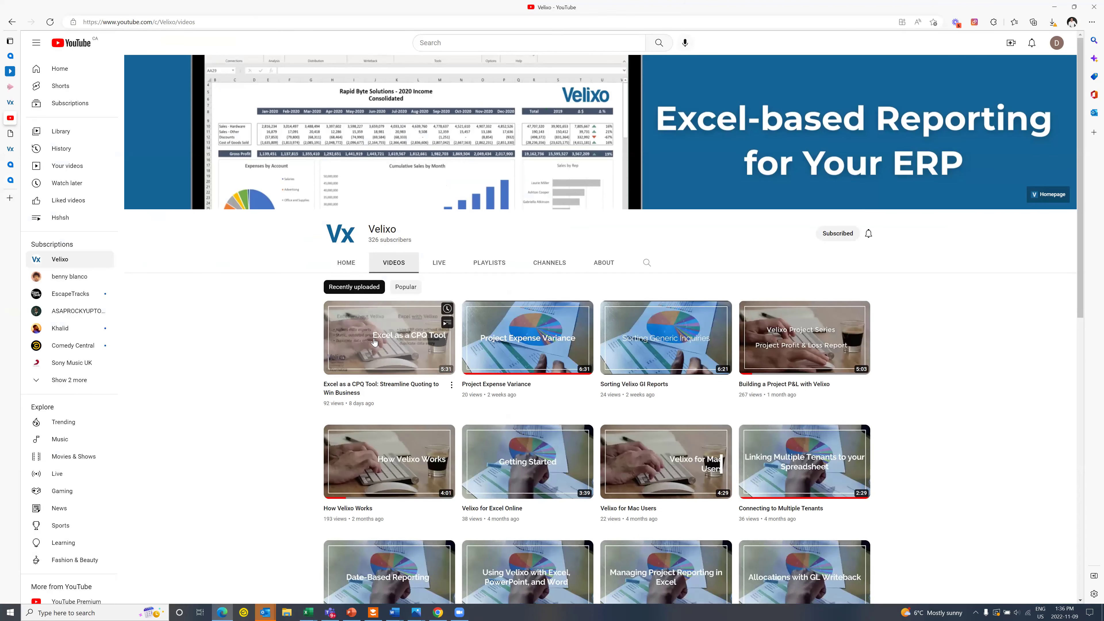
scroll(372, 320, down, 2)
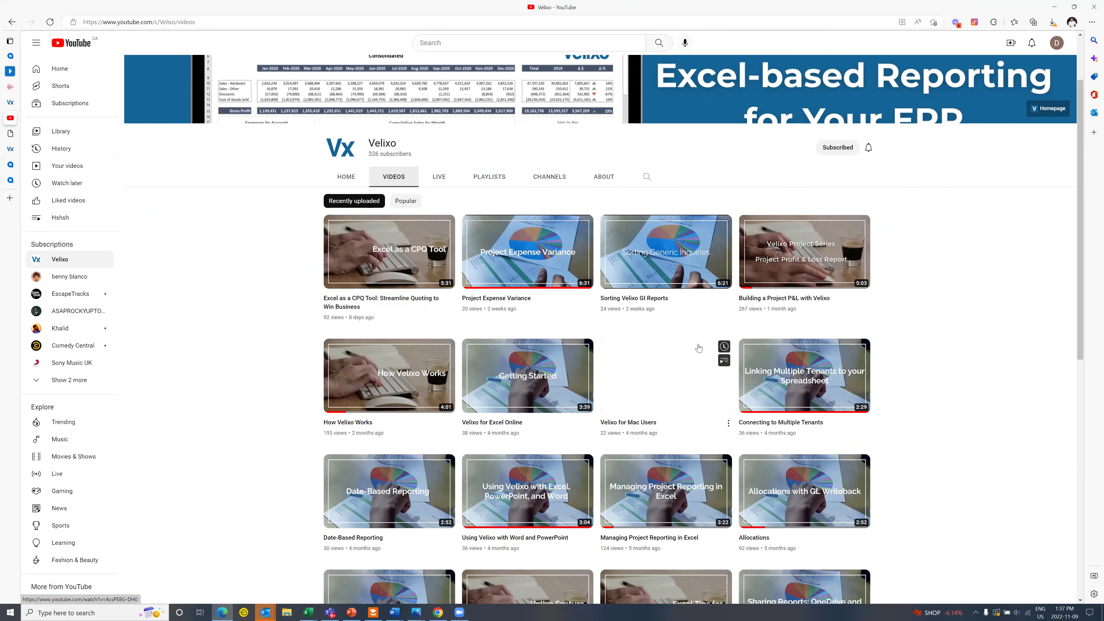
scroll(883, 390, down, 4)
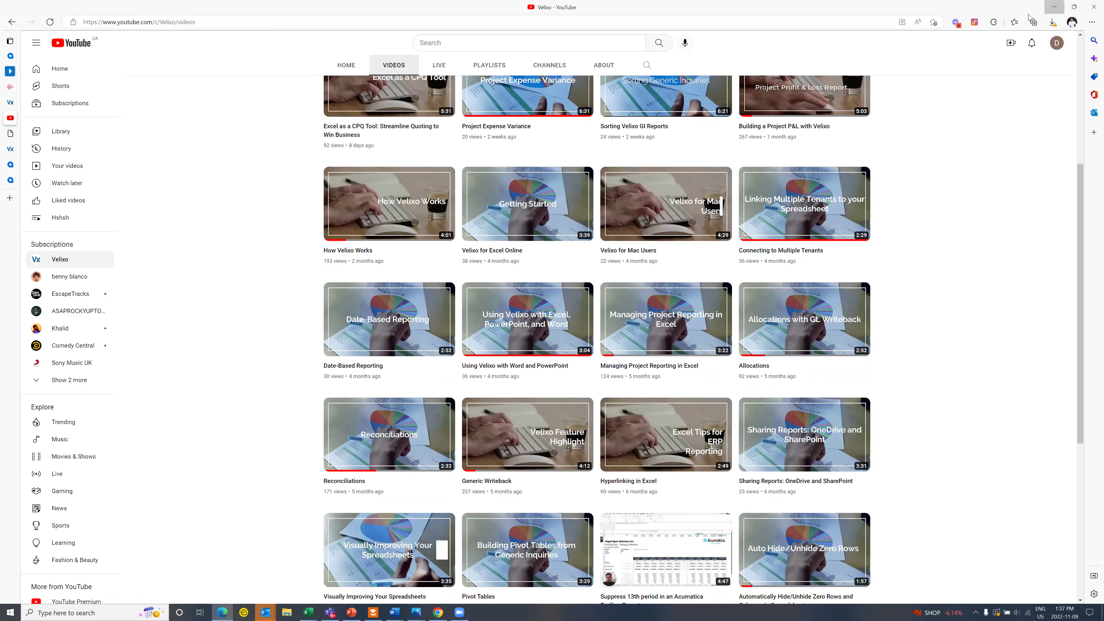
click(1051, 12)
click(223, 612)
Step: Go to velixo.com and open the Velixo Help Center via Support
click(225, 24)
text(velixo.com)
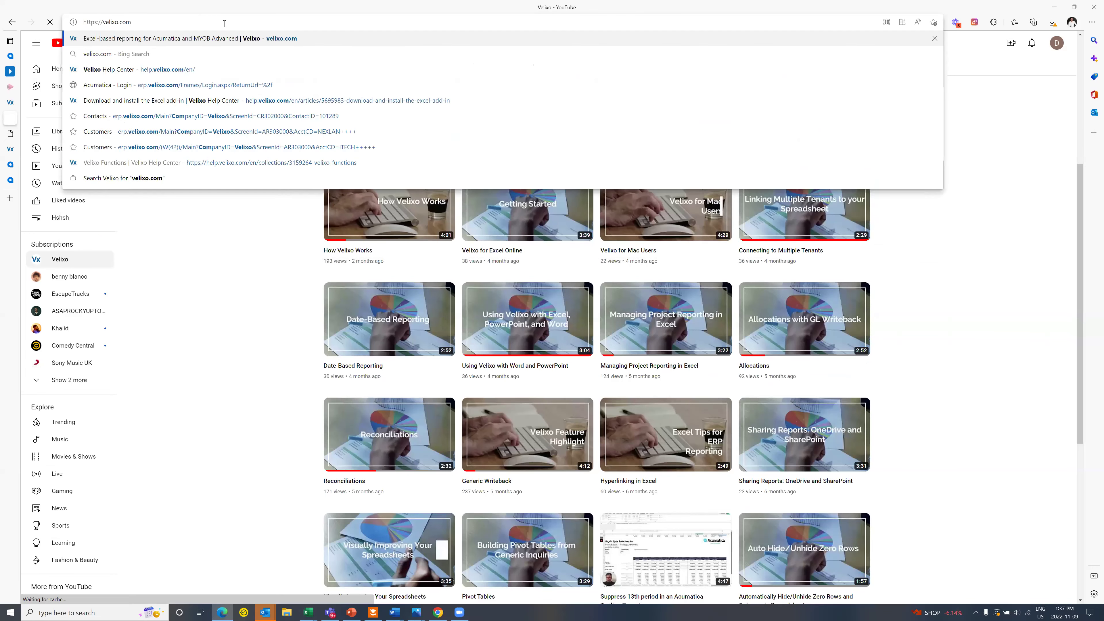
key(Return)
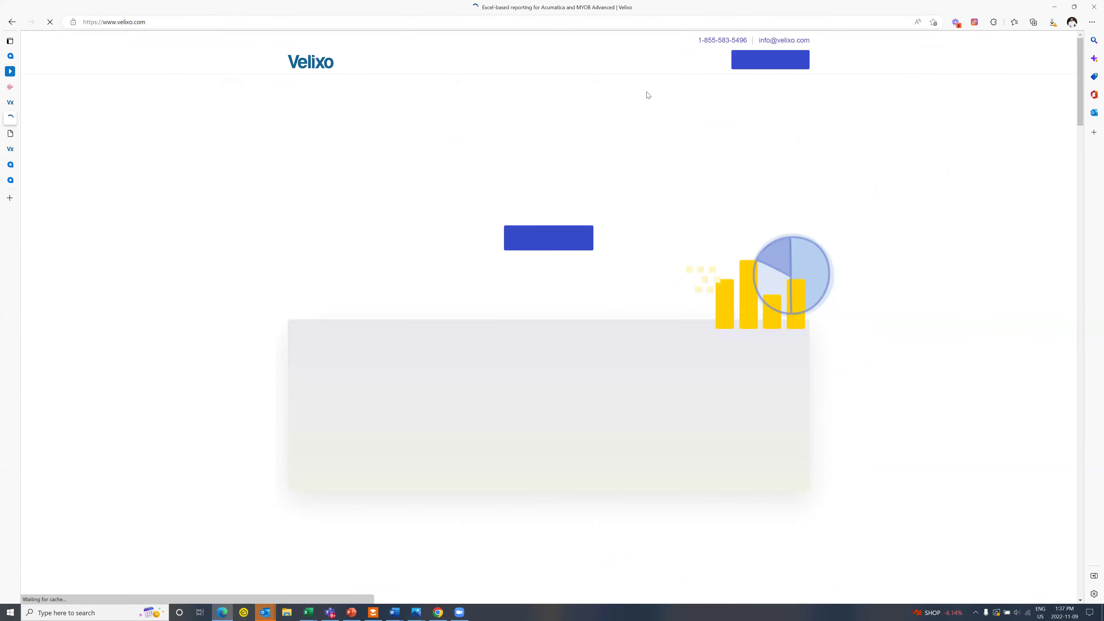
click(656, 61)
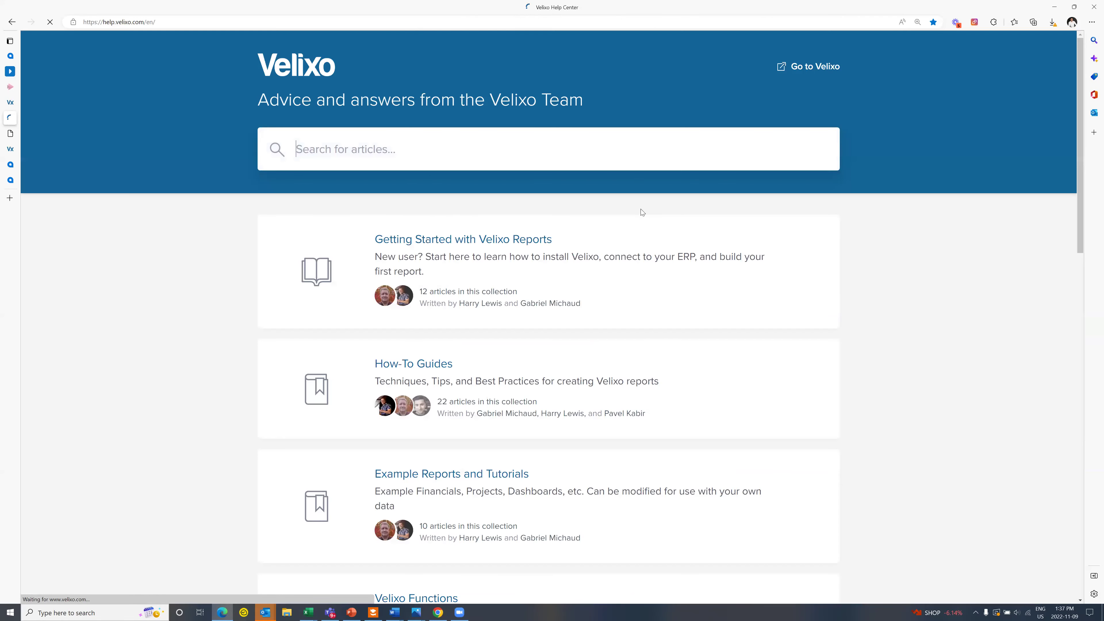
Step: Open the Getting Started with Velixo Reports collection and scroll through its 12 articles
click(452, 239)
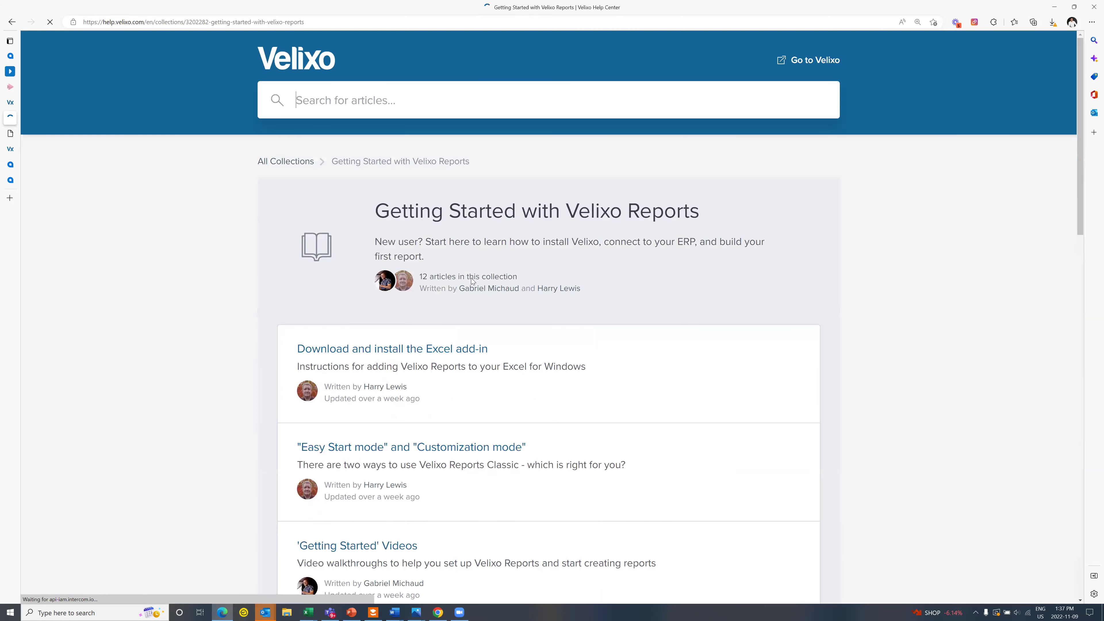
scroll(462, 386, down, 1)
scroll(462, 386, down, 2)
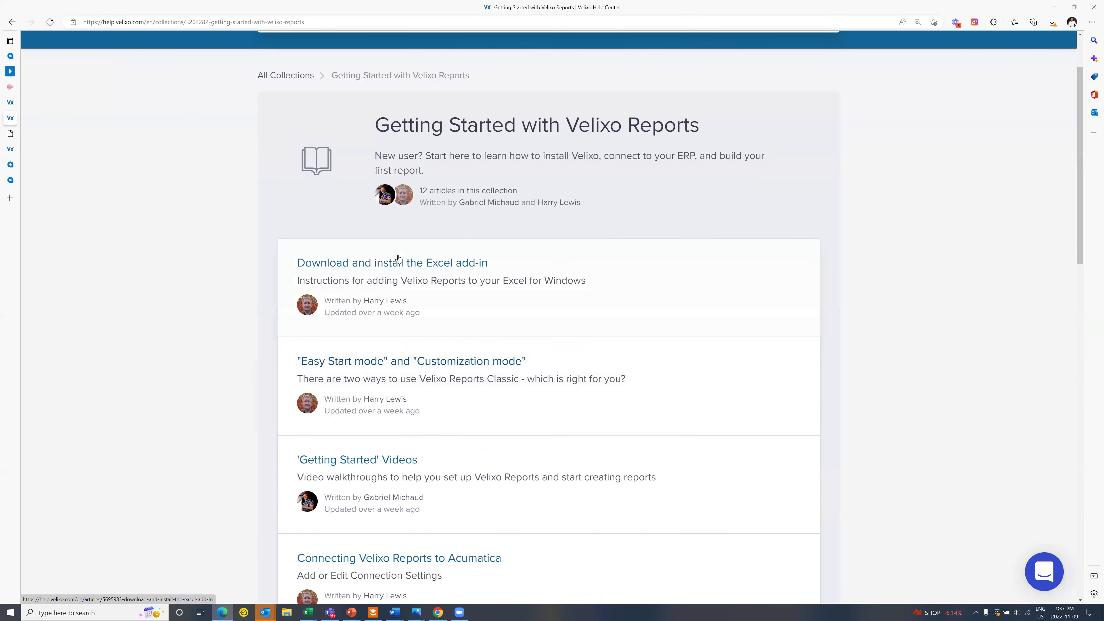
scroll(428, 337, down, 5)
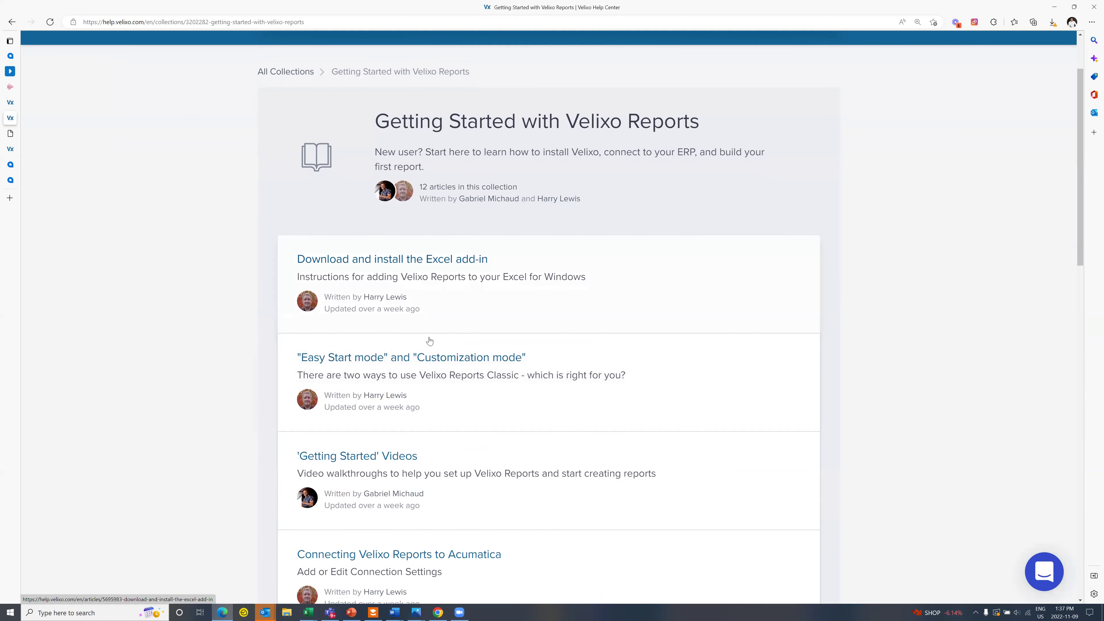
scroll(428, 345, down, 2)
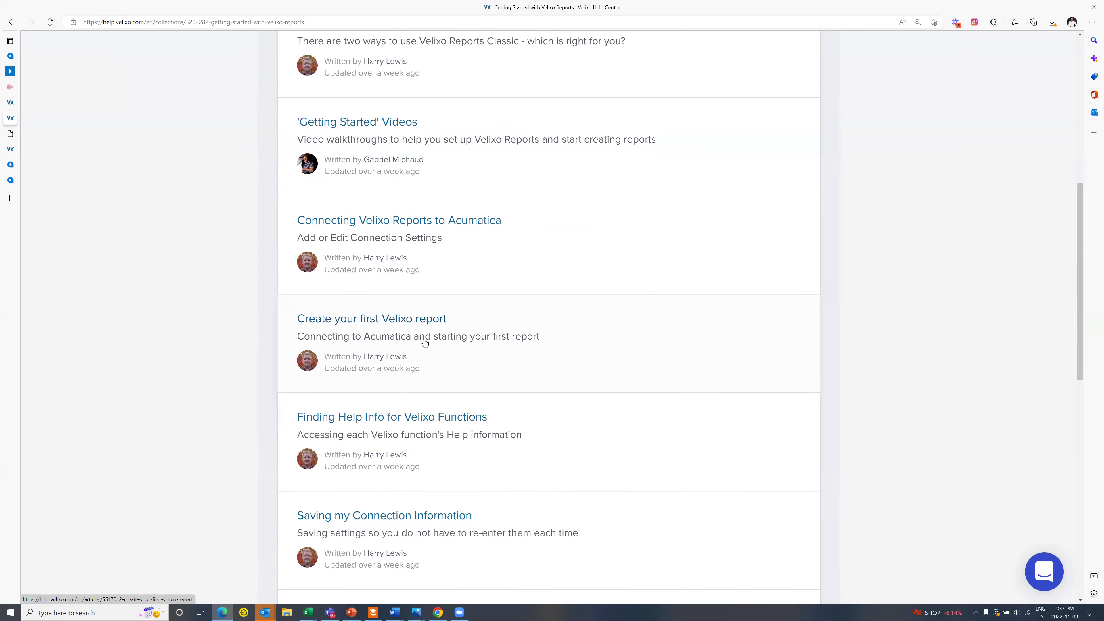